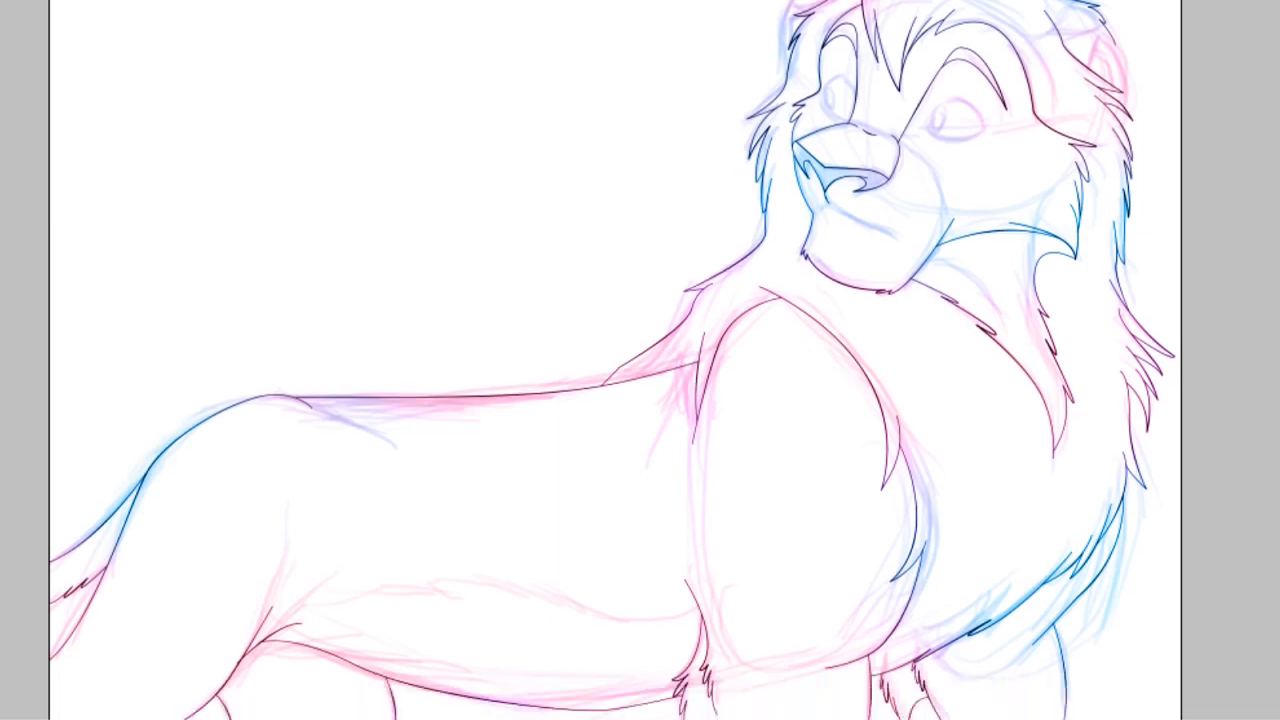
Step: Draw the outer contour of the right-hand ear as a curved pen path, starting at the mane line and following the sketch
scroll(612, 360, down, 1)
click(997, 294)
click(1163, 320)
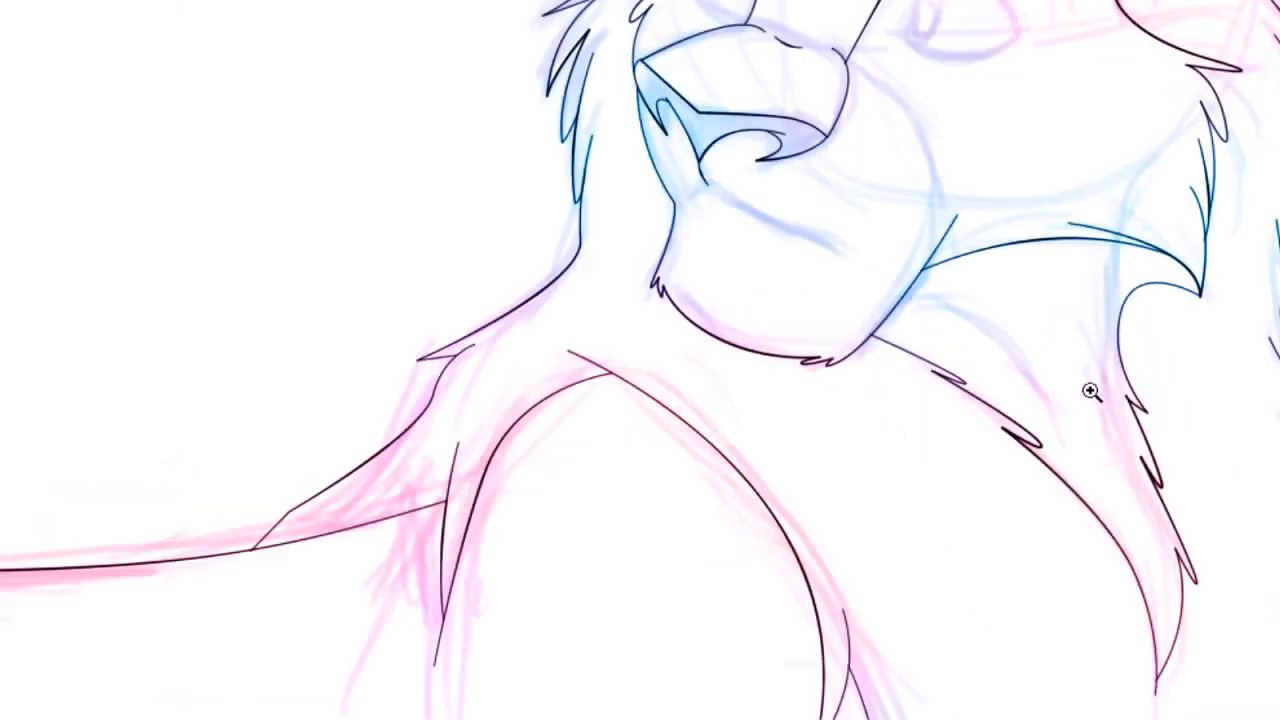
click(1085, 393)
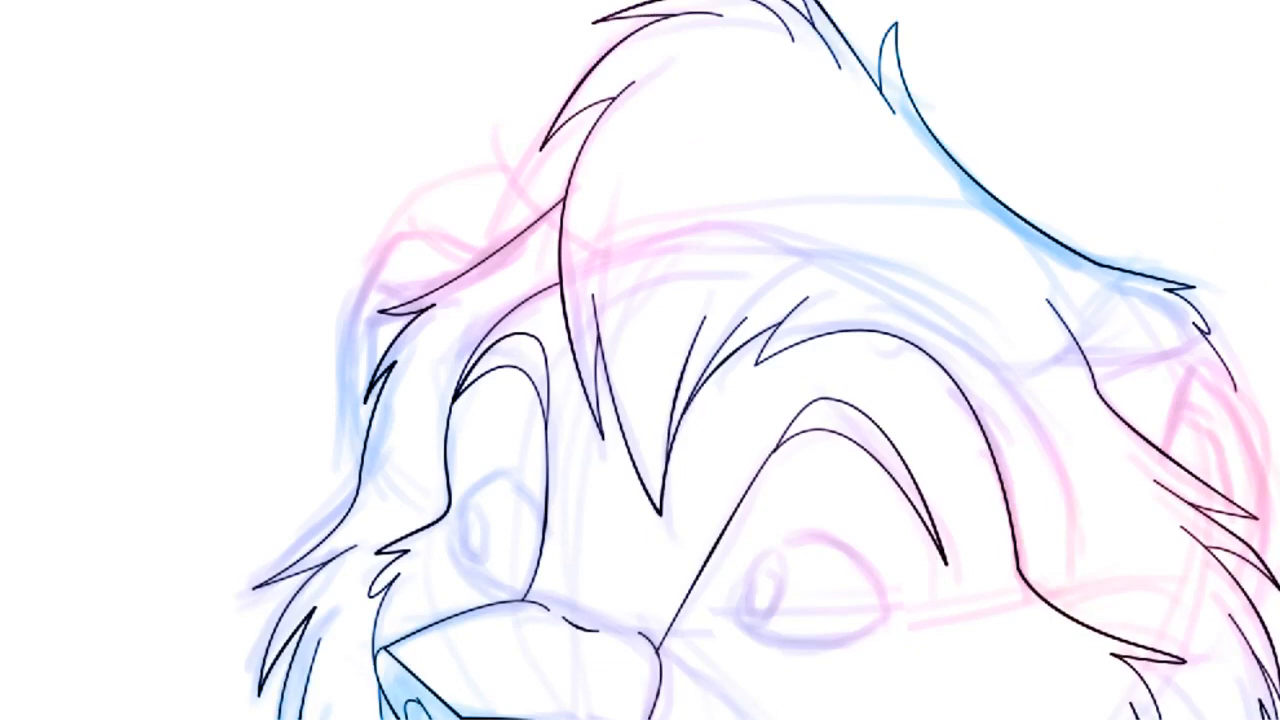
scroll(640, 360, down, 2)
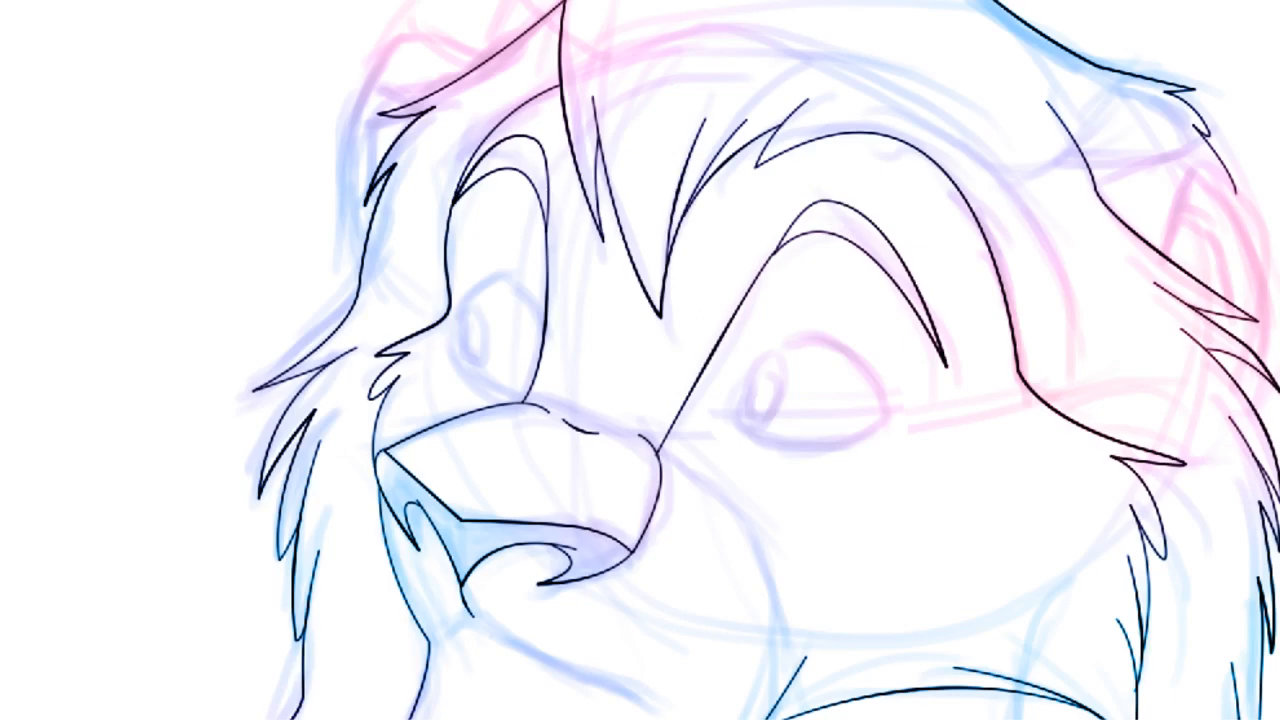
click(1247, 245)
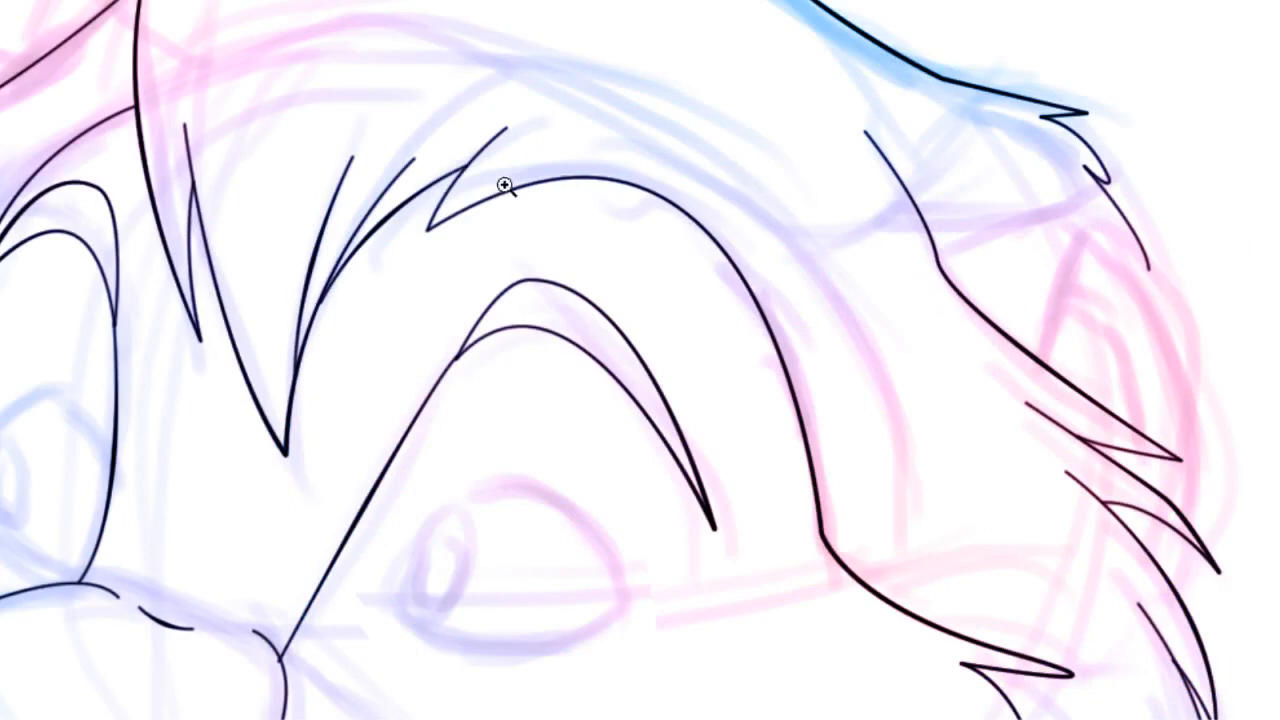
click(927, 226)
drag(1028, 226, 1063, 205)
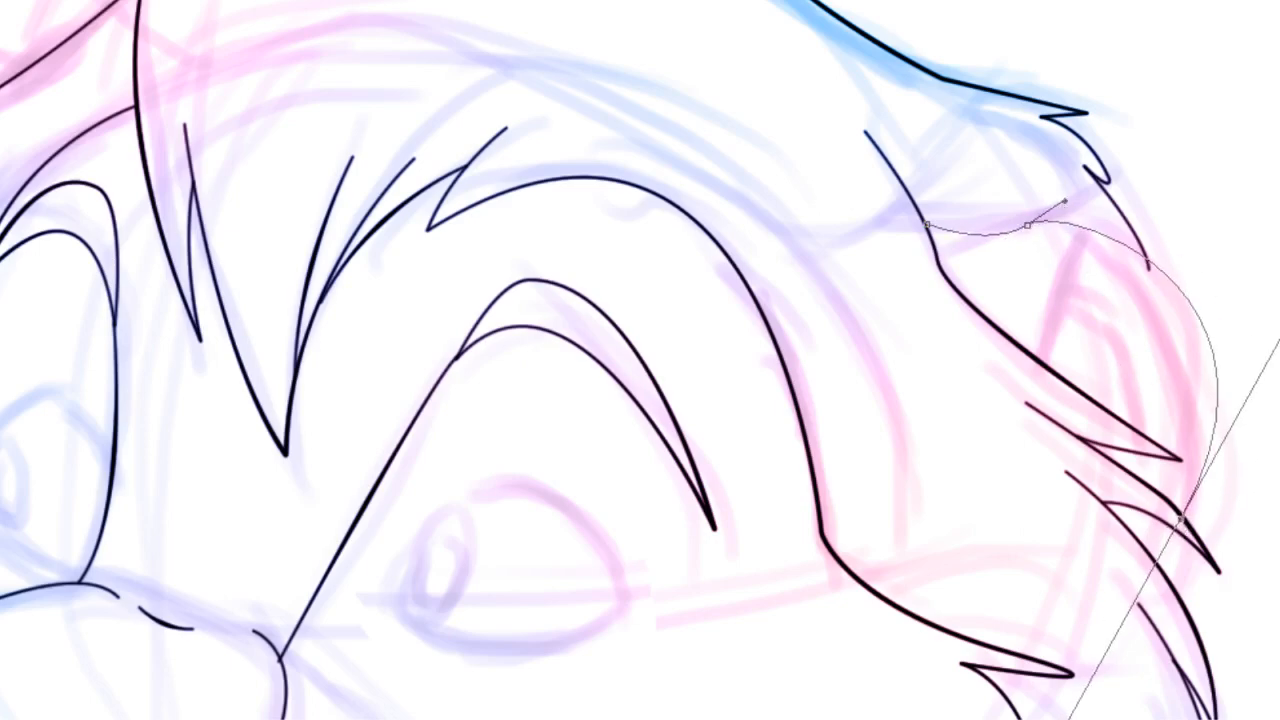
Step: Adjust the direction handles of the right-hand ear's outer path to fit the sketched ear edge
scroll(1095, 258, down, 10)
scroll(1095, 258, up, 10)
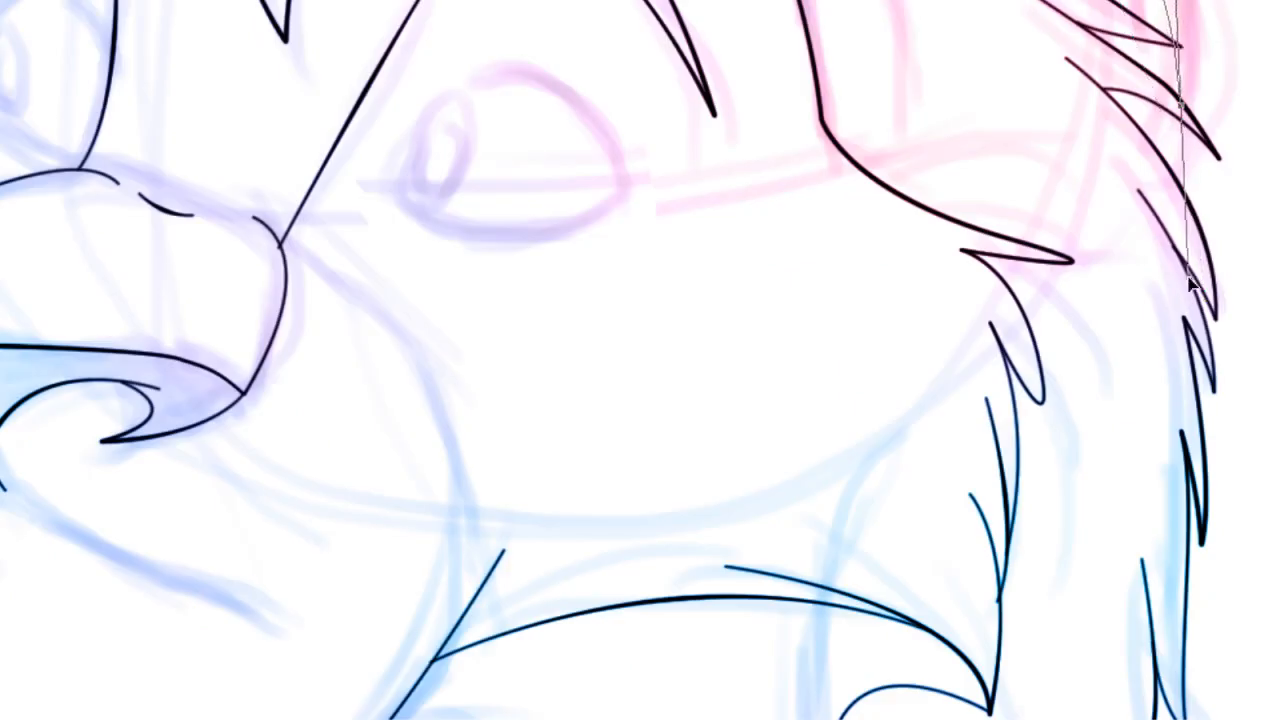
scroll(1095, 258, up, 4)
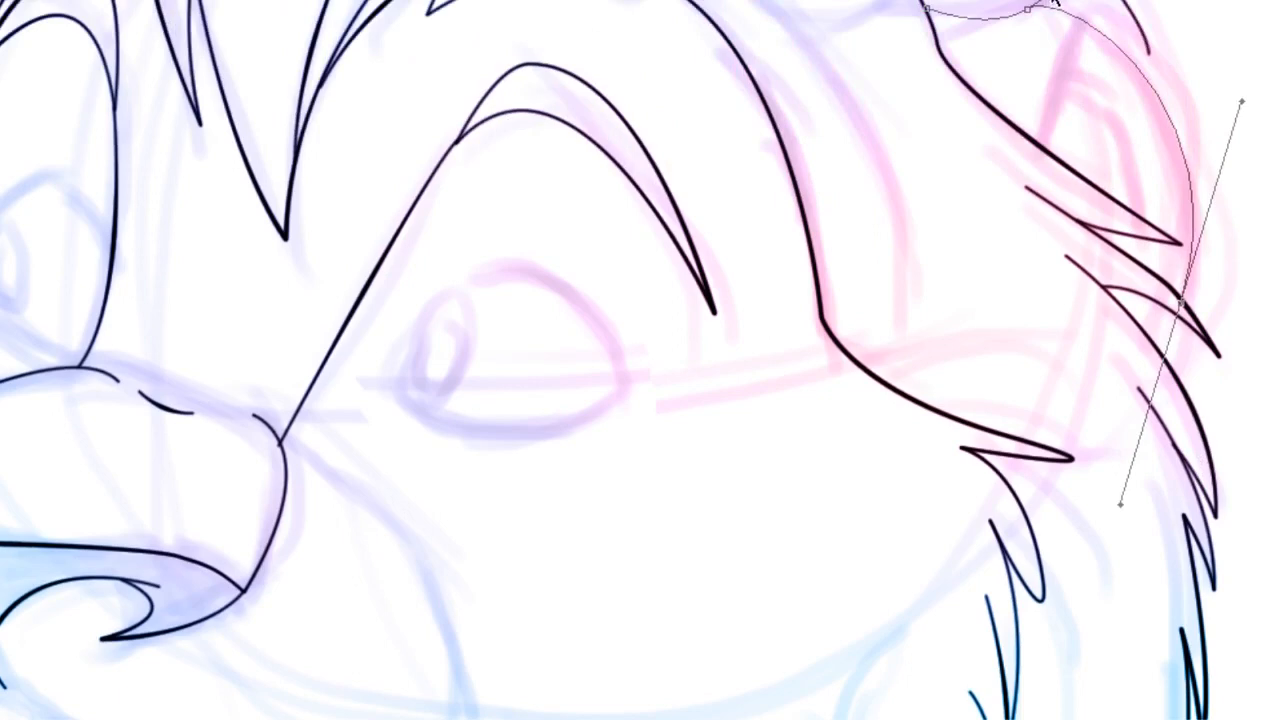
click(1052, 22)
drag(1065, 6, 1160, 1)
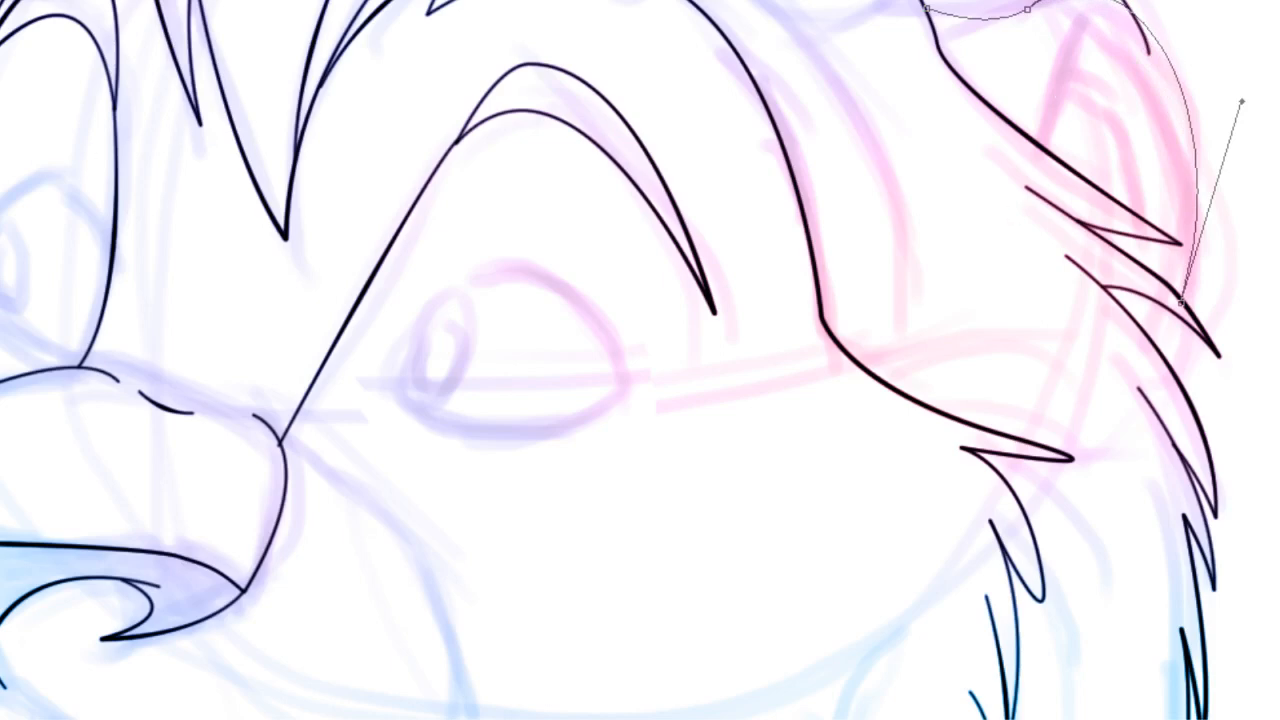
Step: Extend the right-hand ear's outer path into the mane fur, bend its lower end inward and finish the path
key(Escape)
click(1182, 302)
click(1145, 338)
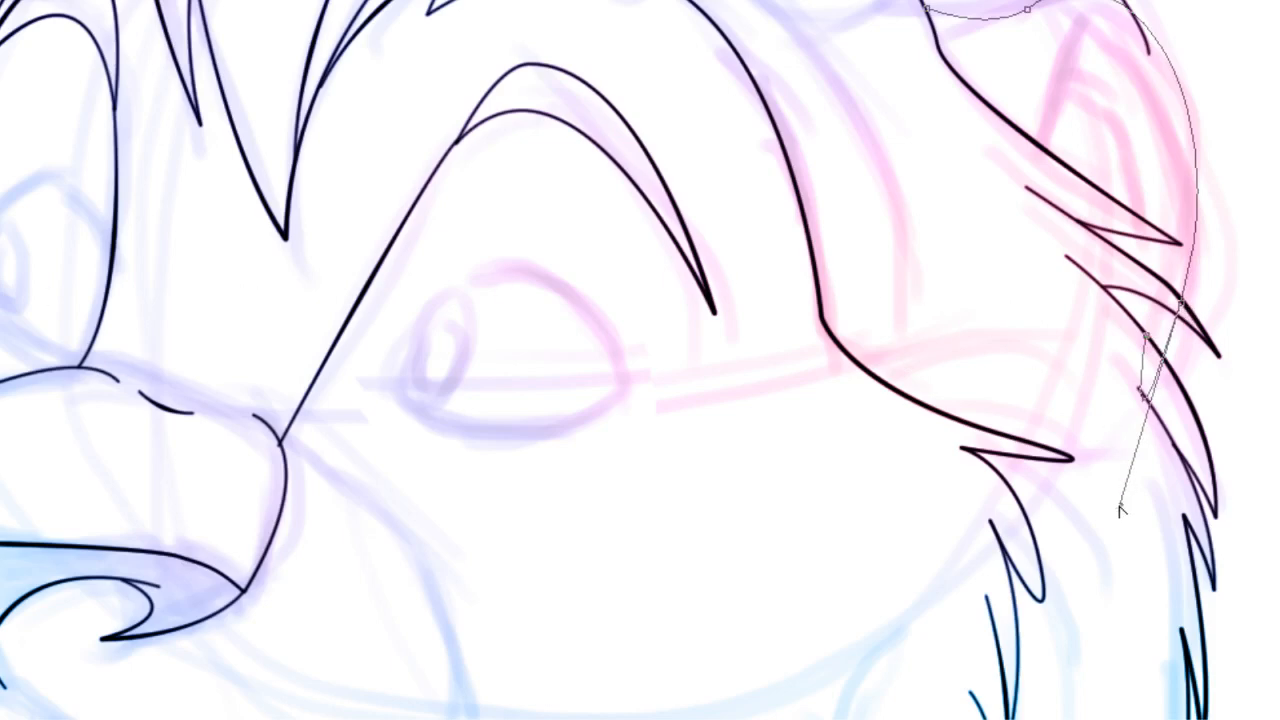
drag(1121, 505, 1168, 350)
alt+click(1177, 305)
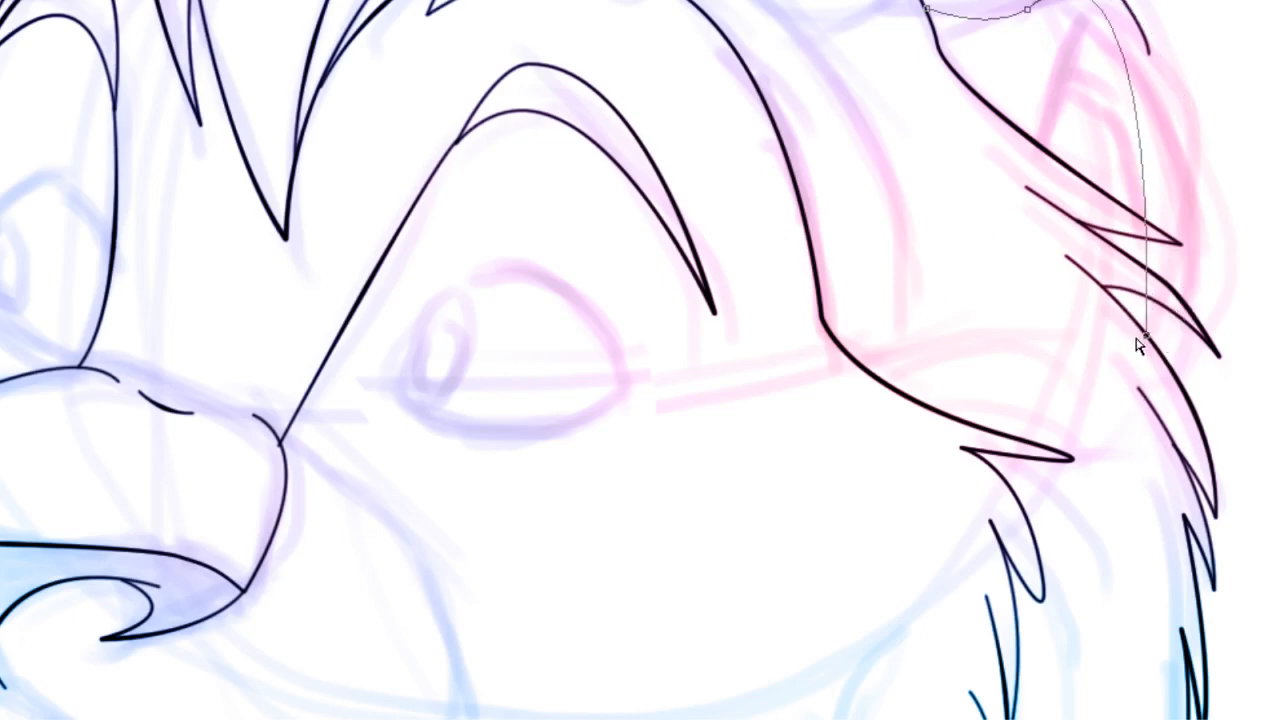
drag(1146, 335, 1016, 356)
ctrl+click(879, 201)
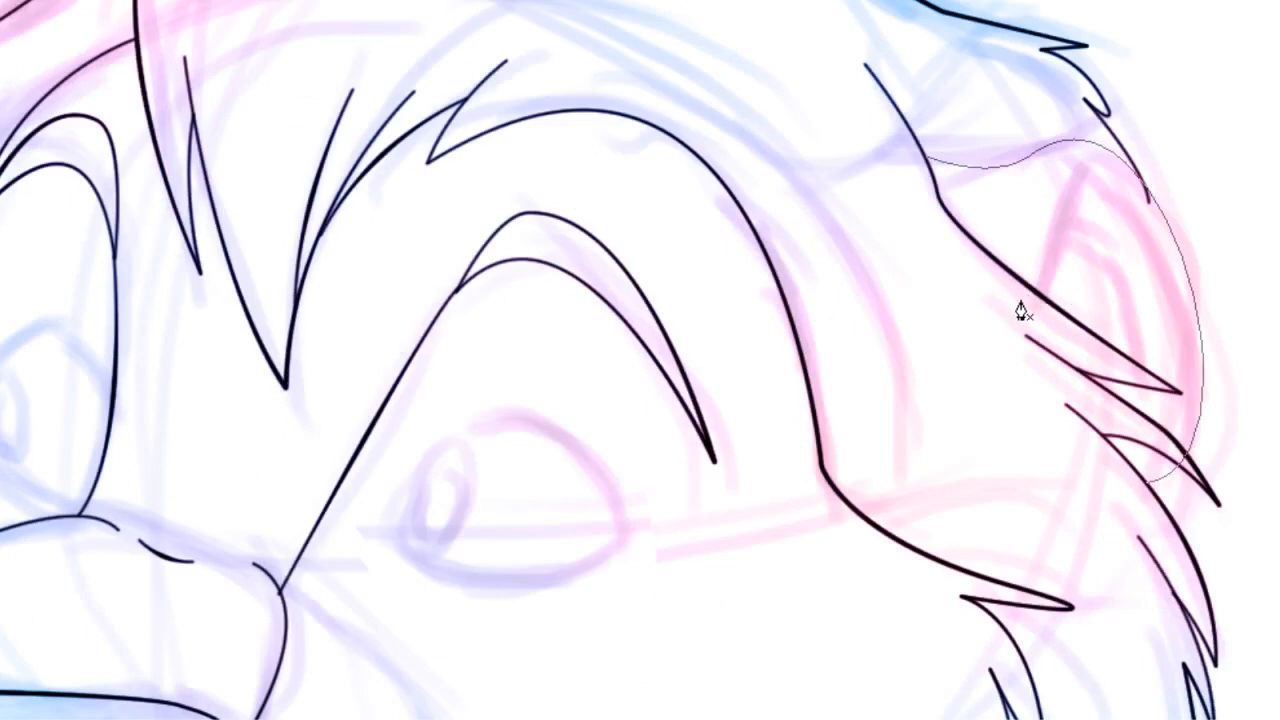
Step: Draw an S-shaped pen path for the front inner edge of the right-hand ear, ending in a small hook
drag(992, 303, 1178, 229)
drag(1068, 249, 1088, 278)
click(1140, 196)
drag(1140, 197, 1126, 209)
mouse_move(1101, 181)
mouse_down()
mouse_move(1109, 199)
mouse_move(1108, 188)
mouse_up()
Step: Draw a curved inner-ear path from the front edge down into the mane fur and adjust its handles to the sketch
click(1088, 218)
click(1101, 228)
drag(1094, 437, 957, 477)
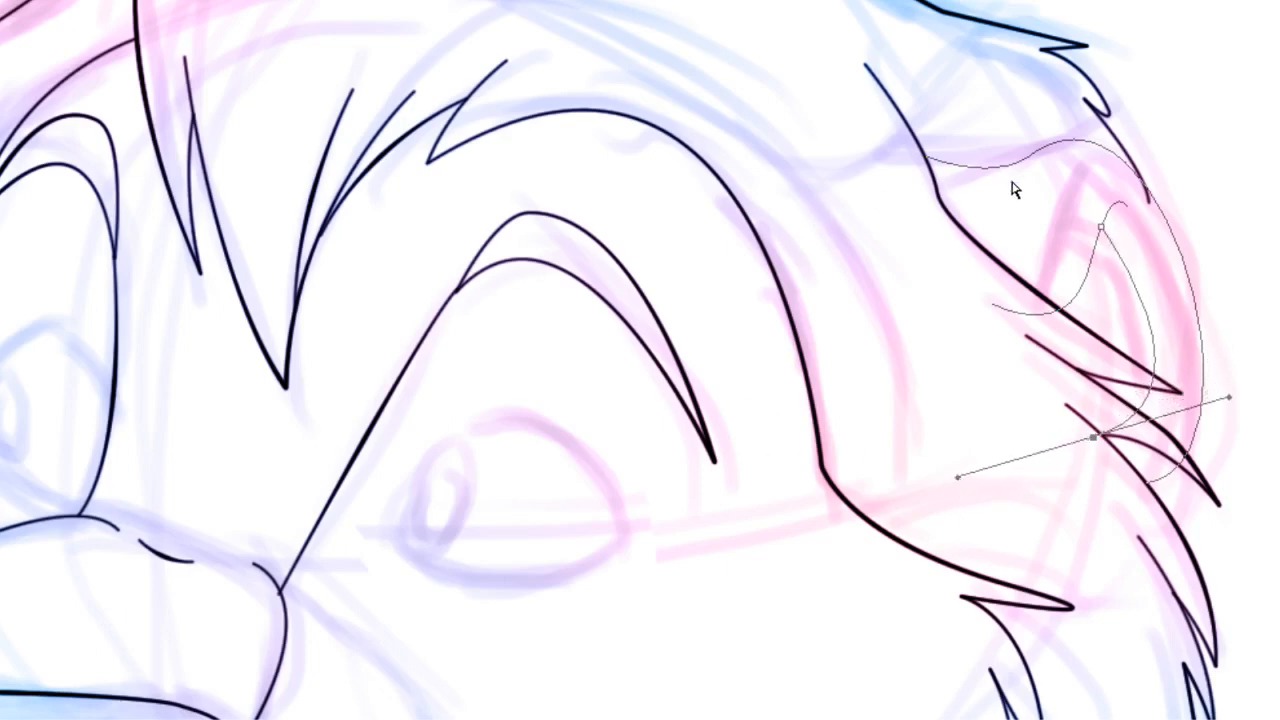
drag(1100, 231, 1146, 222)
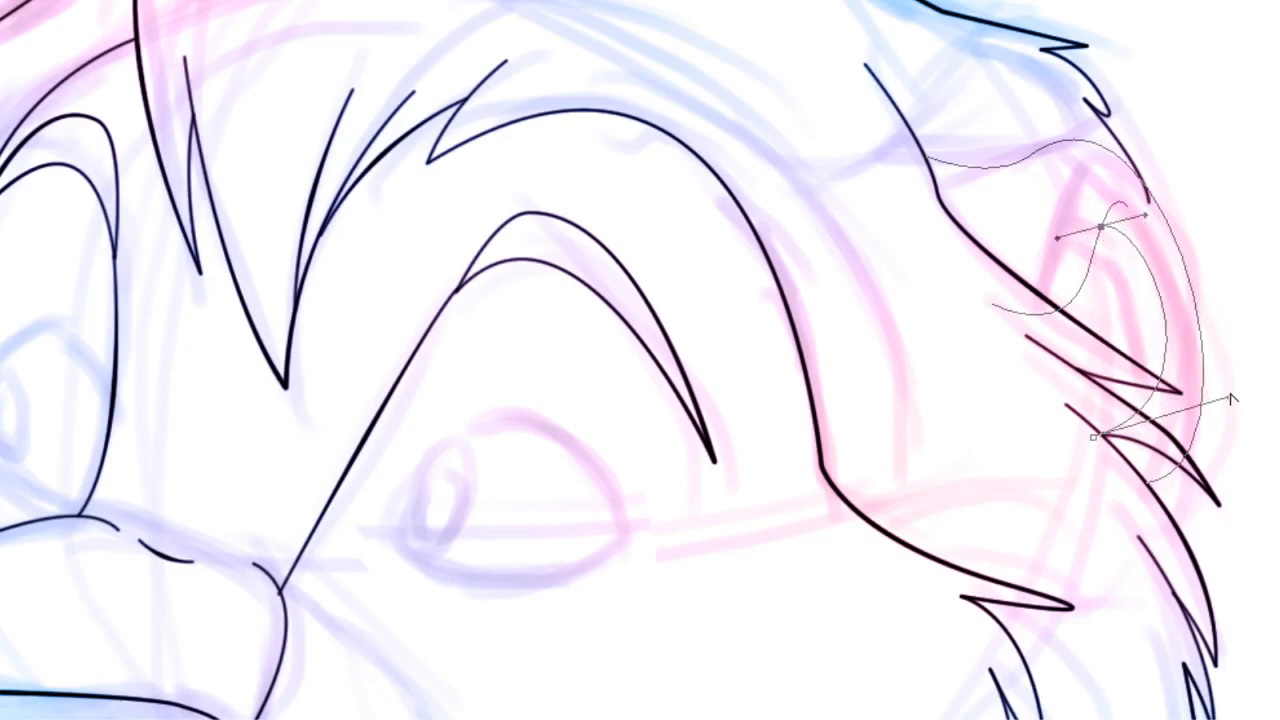
drag(1232, 400, 1212, 434)
key(Return)
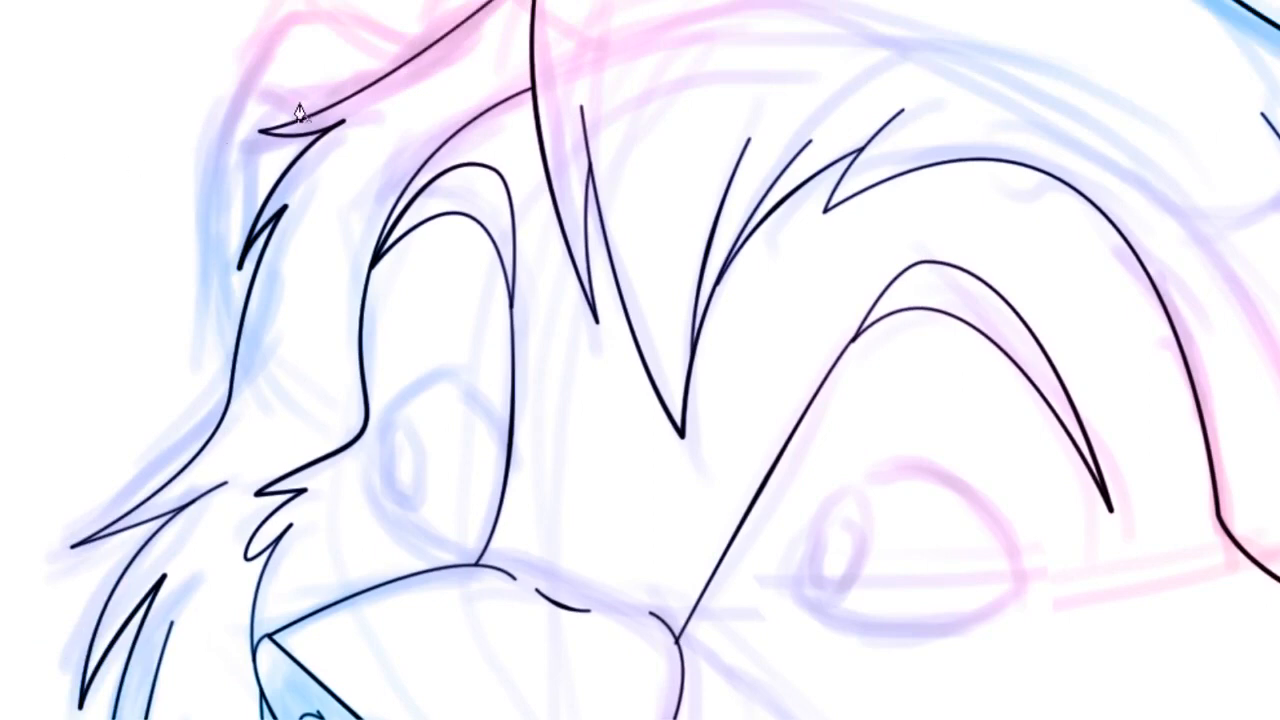
Step: Draw the left-hand ear's contour as a curved pen path from the hairline over the tip and down to the mane
click(436, 80)
drag(300, 57, 270, 67)
drag(254, 297, 268, 405)
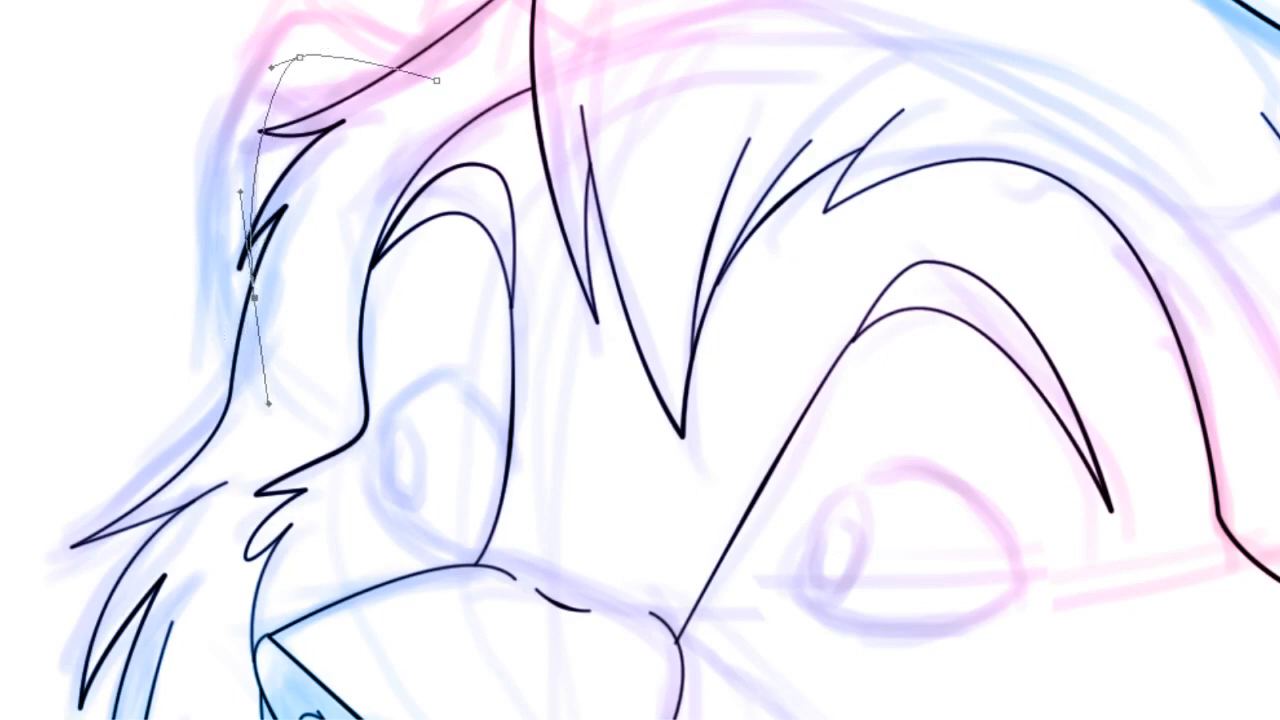
key(Escape)
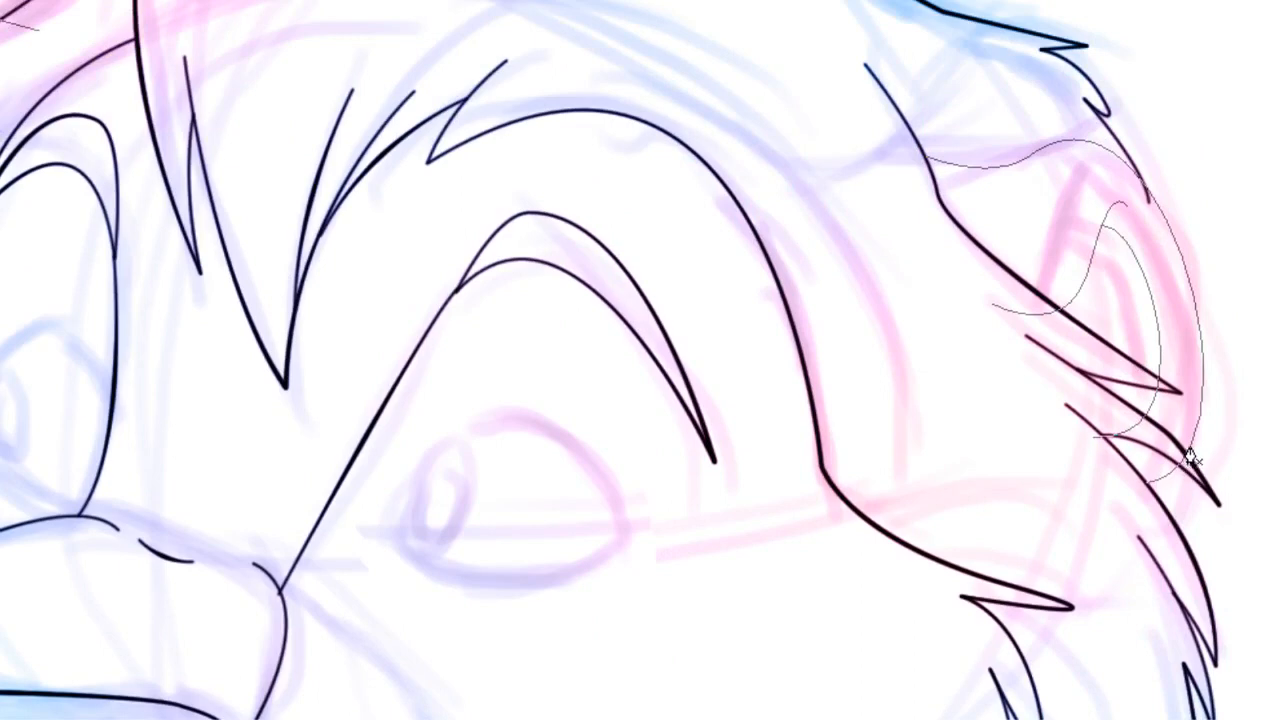
Step: Draw a short curved pen path down through the mane fur from the lower edge of the right-hand ear
click(1190, 449)
drag(1158, 595, 1129, 661)
key(Escape)
Step: Reshape the neck path below the jaw by extending its upper end onto the chin and adjusting its curve handle
key(ctrl+minus)
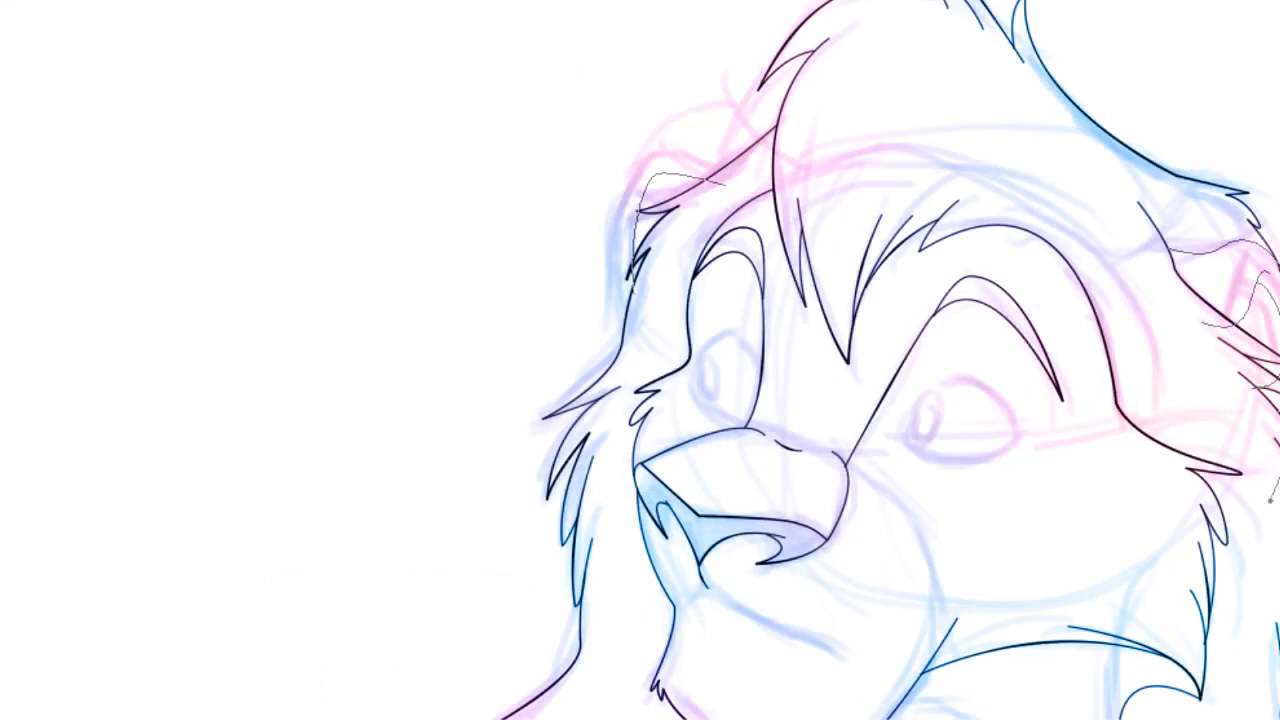
key(ctrl+minus)
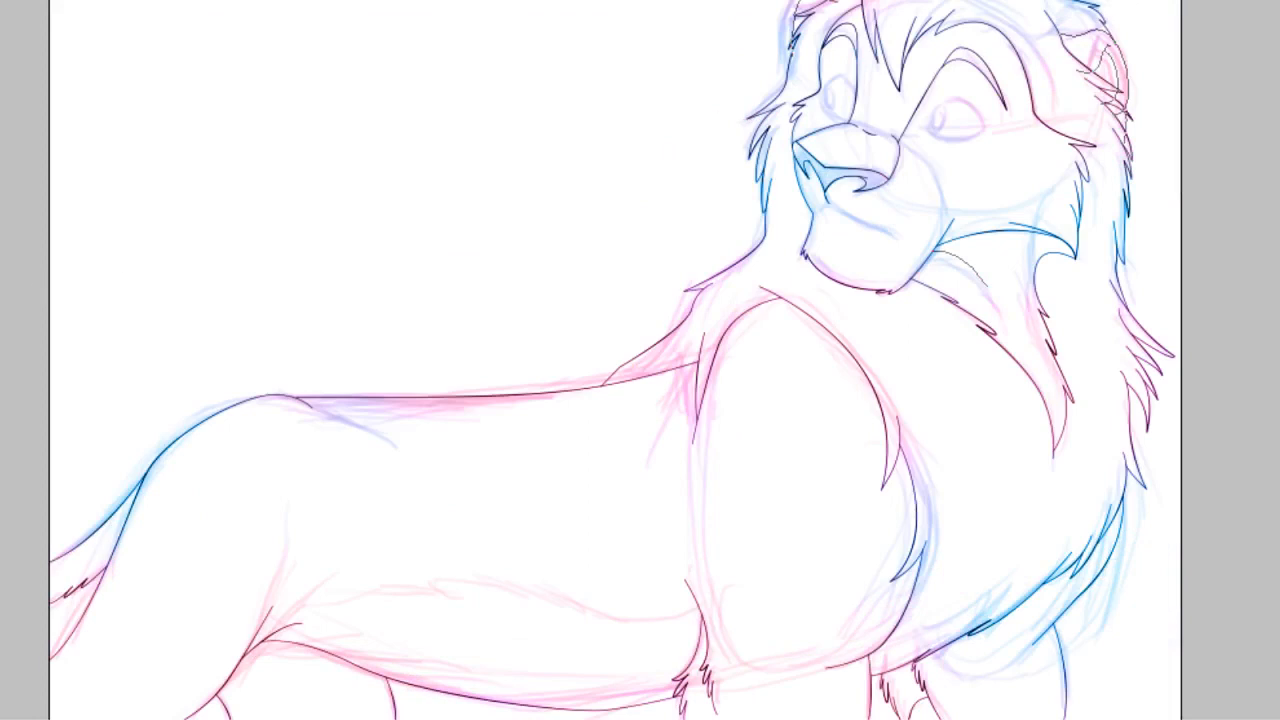
click(931, 280)
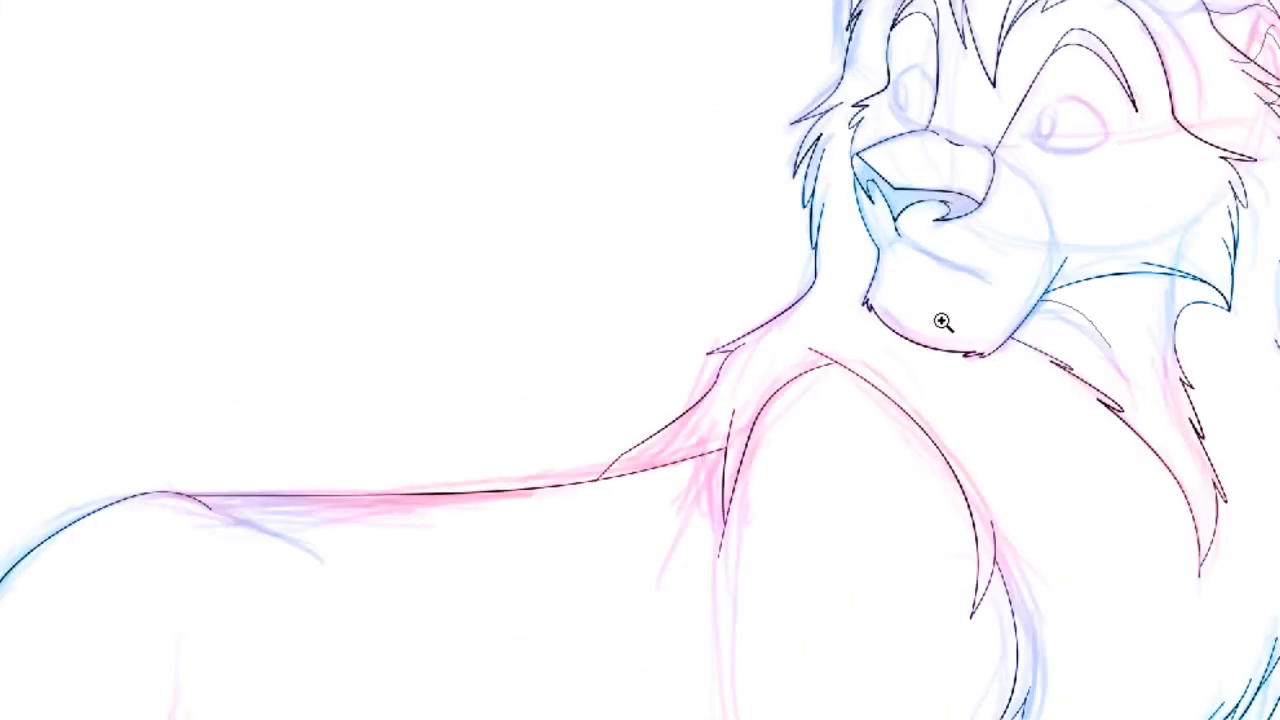
click(1092, 336)
click(1040, 390)
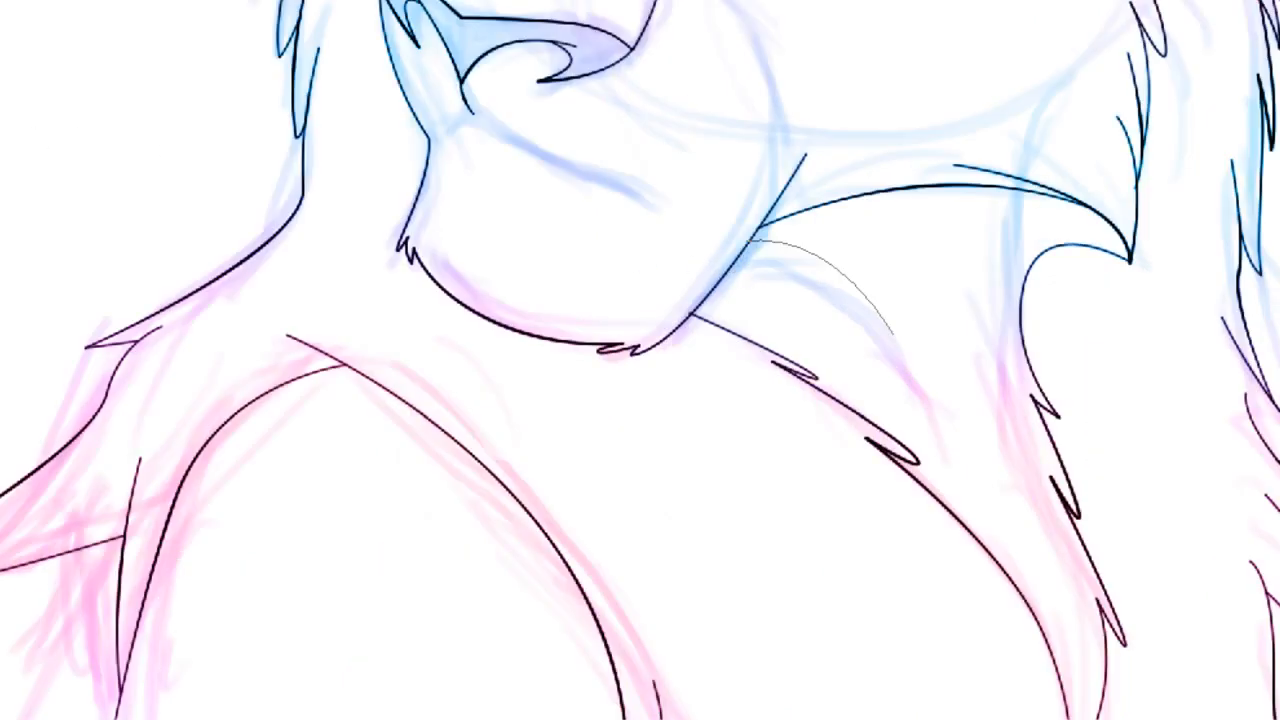
click(814, 259)
drag(749, 242, 668, 219)
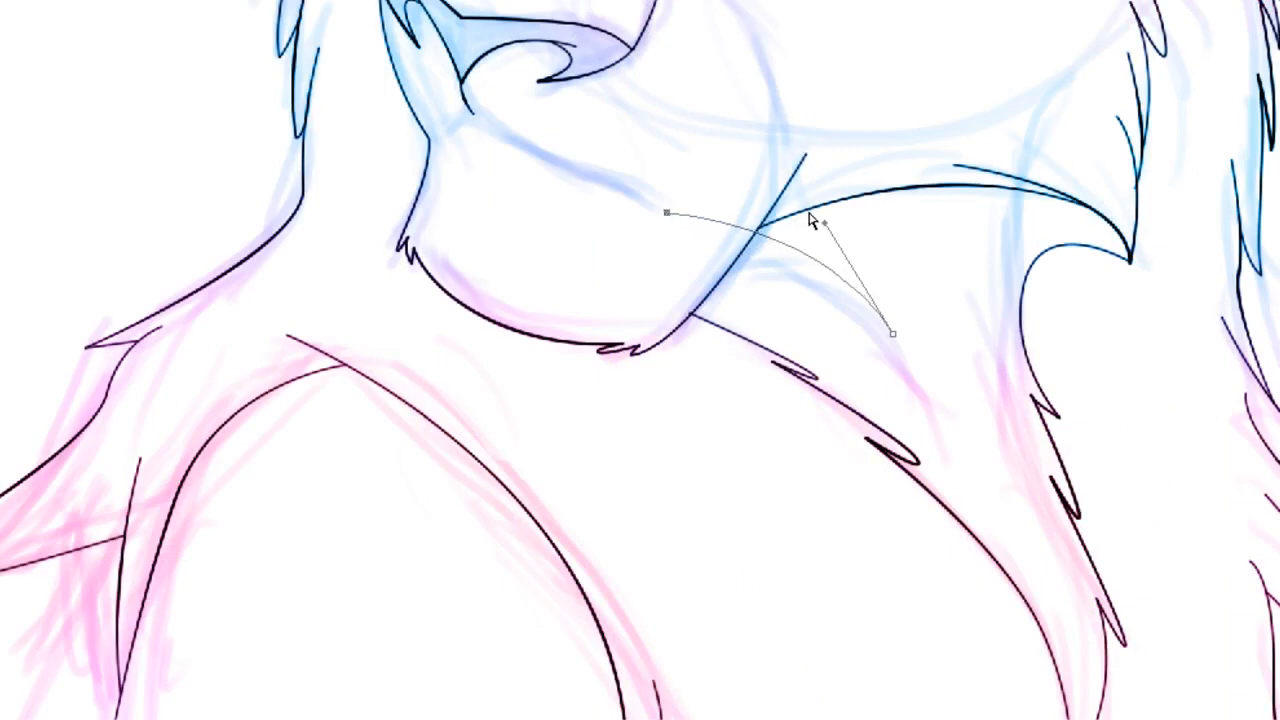
drag(821, 221, 840, 210)
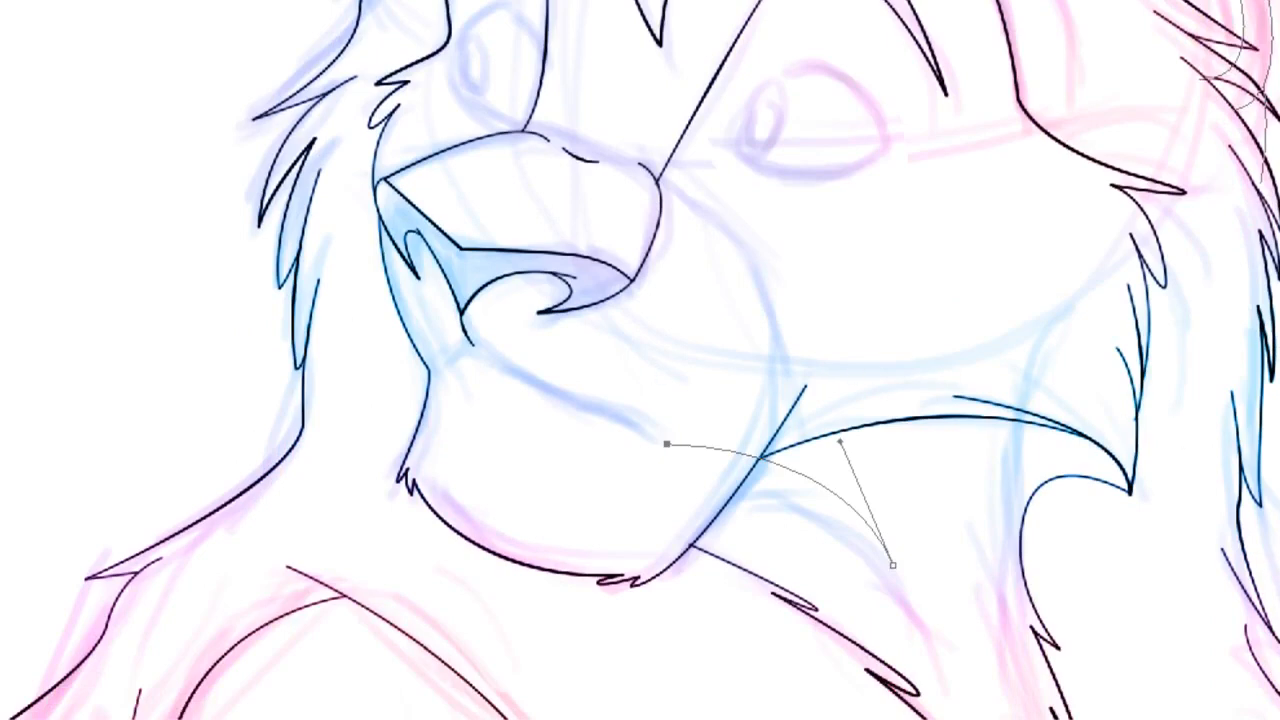
Step: Stroke the finished ear, mane and neck paths with the black line brush
key(Escape)
key(Return)
key(p)
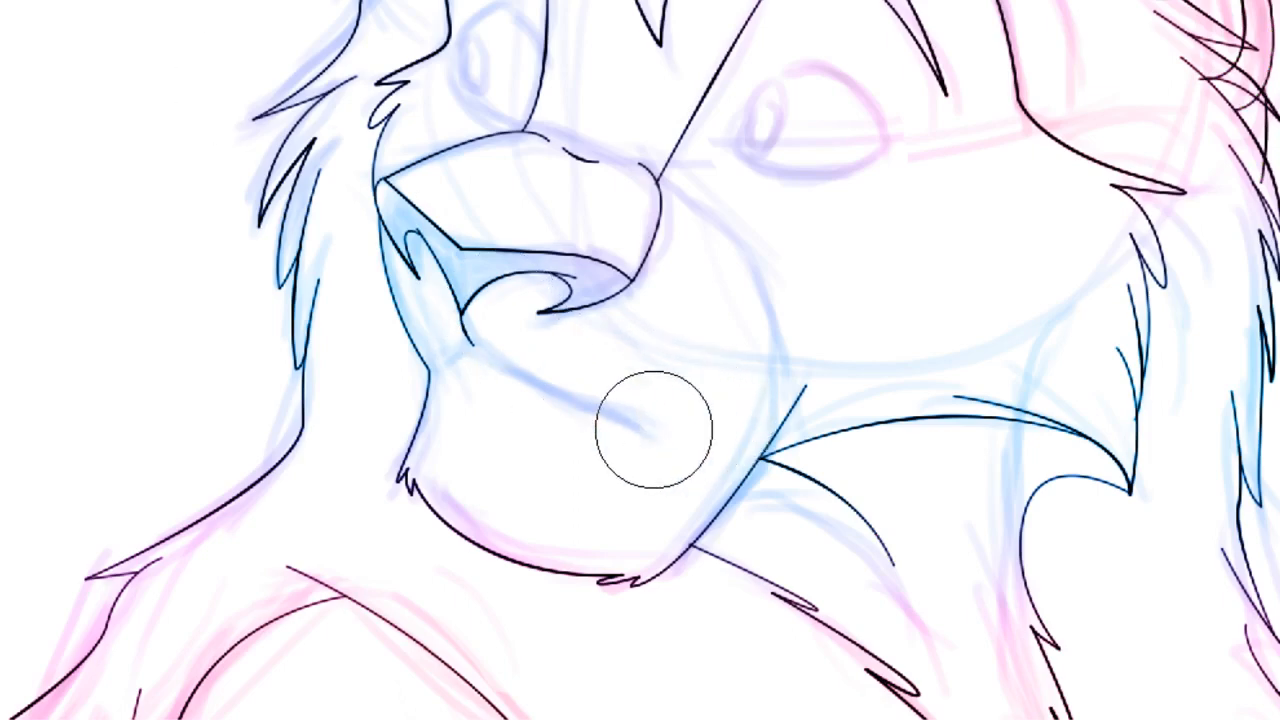
Step: Undo the erasing on the muzzle sketch and erase the right-hand ear's inner line ends that overlap the mane fur
key(ctrl+z)
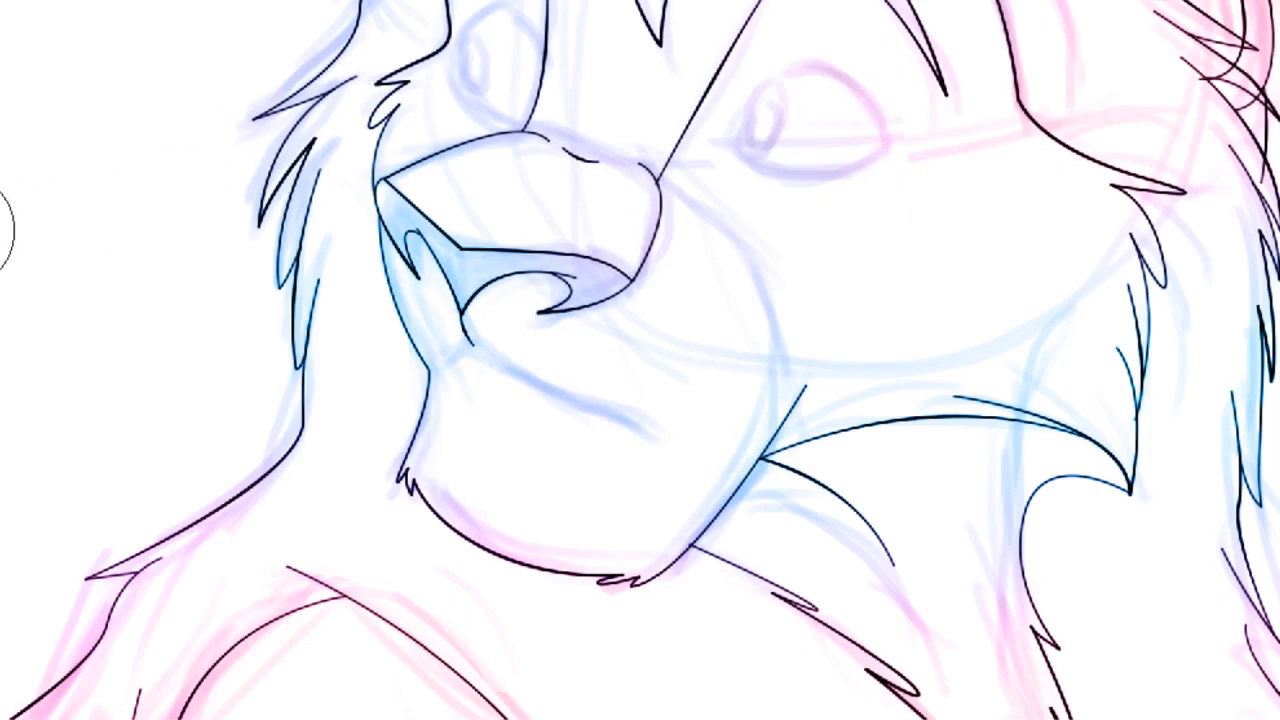
click(1208, 200)
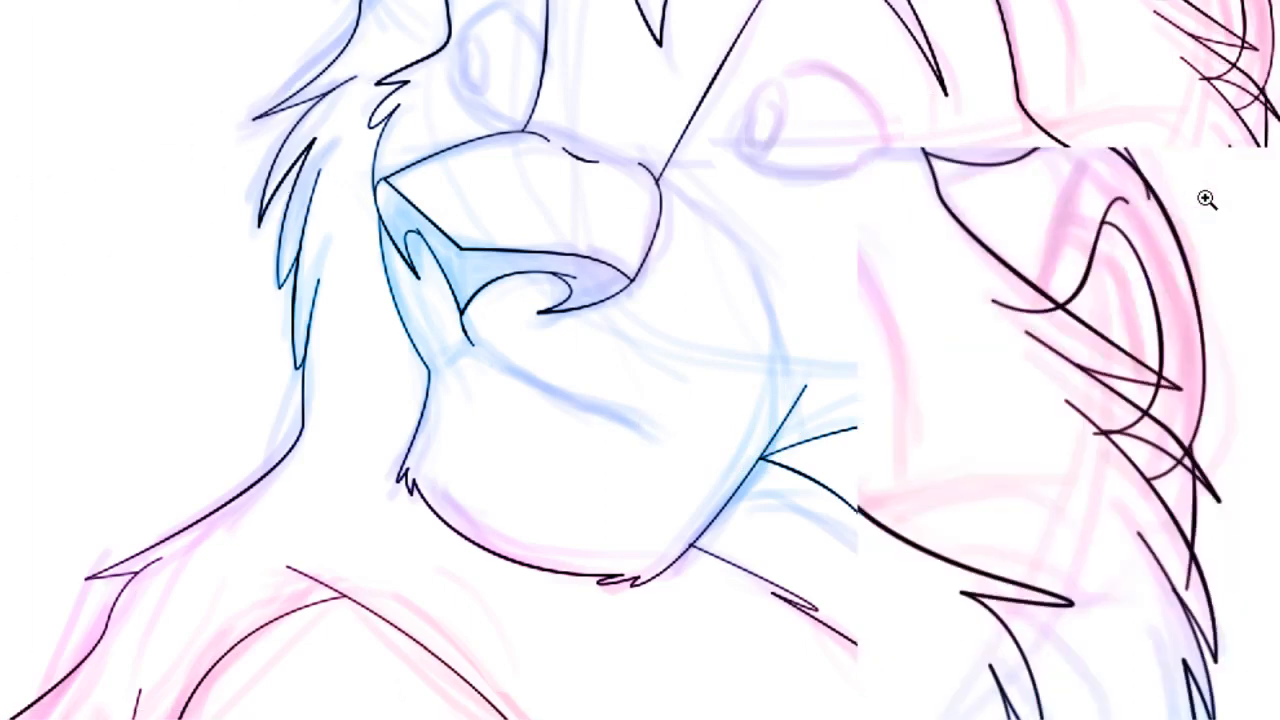
click(1096, 332)
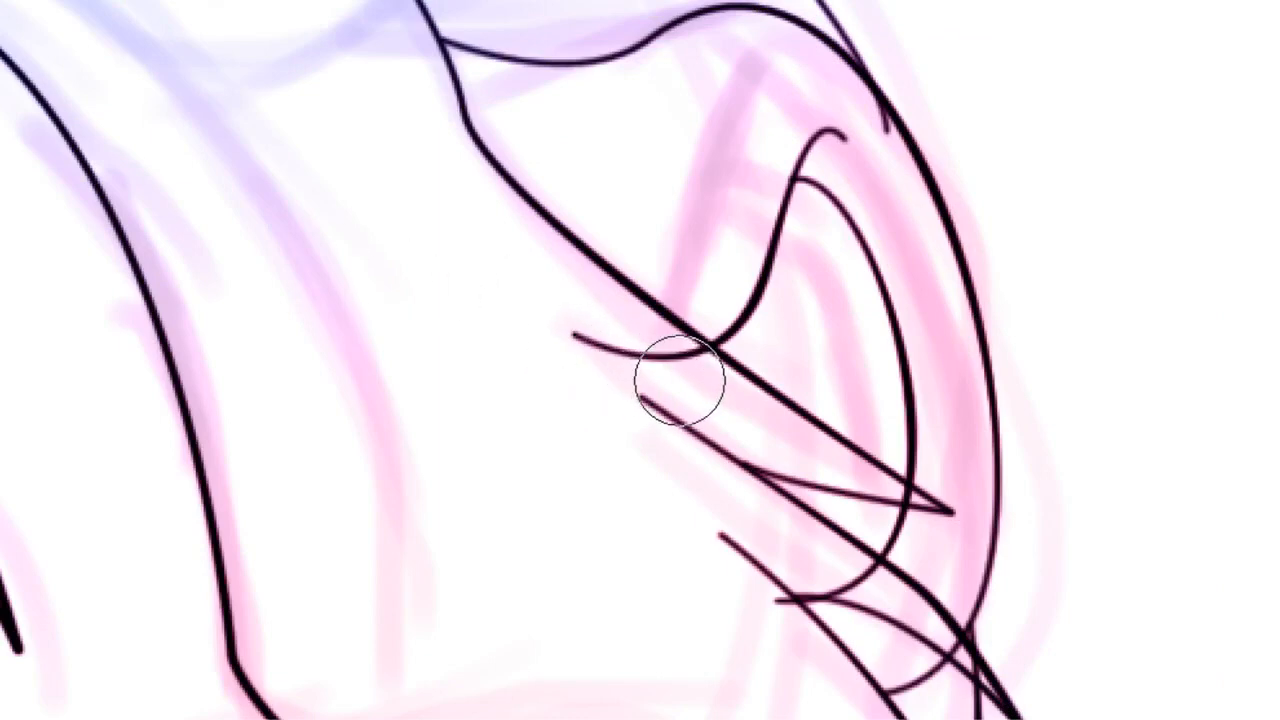
key(ctrl+z)
key(ctrl+z)
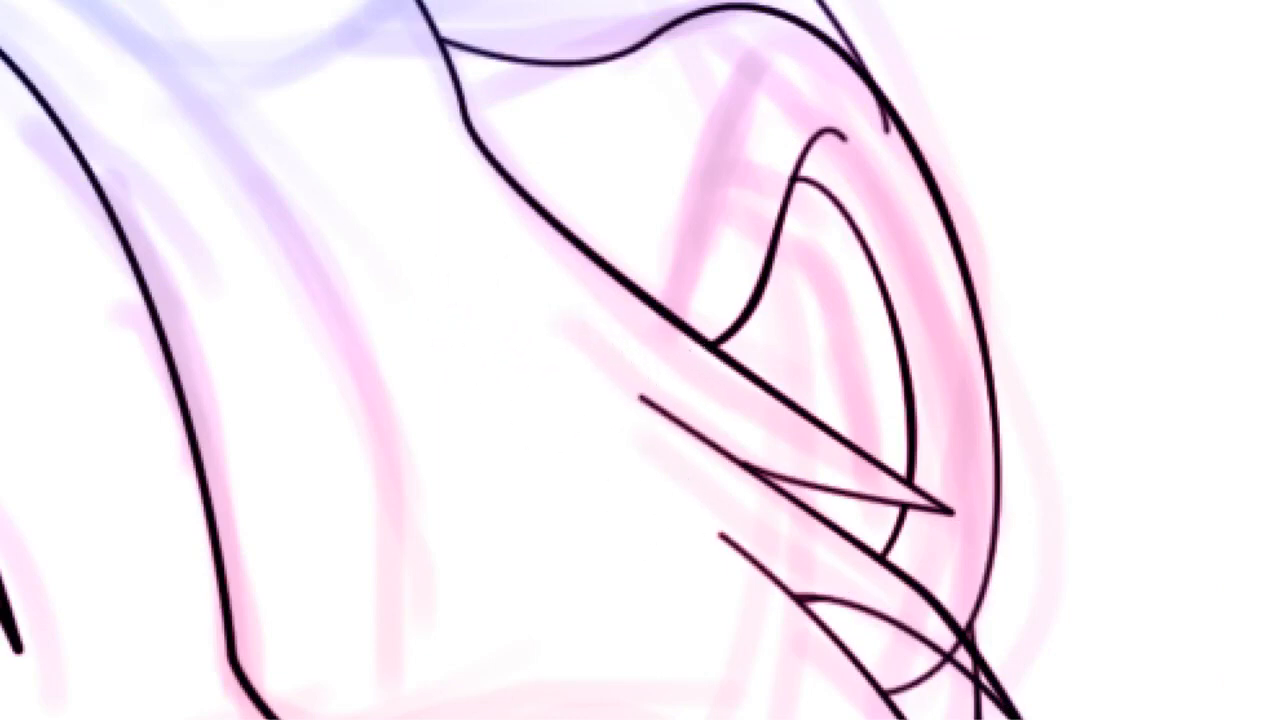
mouse_move(925, 604)
mouse_down()
mouse_move(918, 506)
mouse_move(1032, 306)
mouse_up()
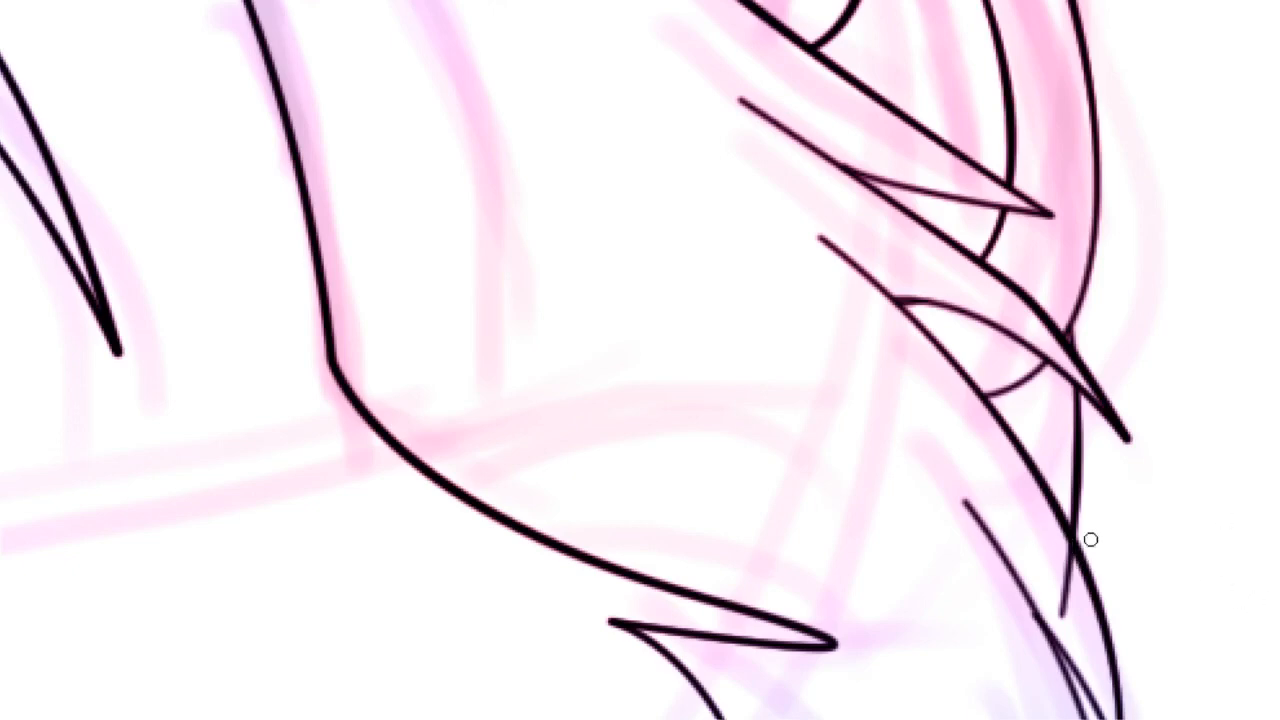
Step: Trim the overshooting line ends in the mane below the right-hand ear and at the ear's upper edge with a small eraser
drag(1062, 611, 1067, 577)
key(ctrl+z)
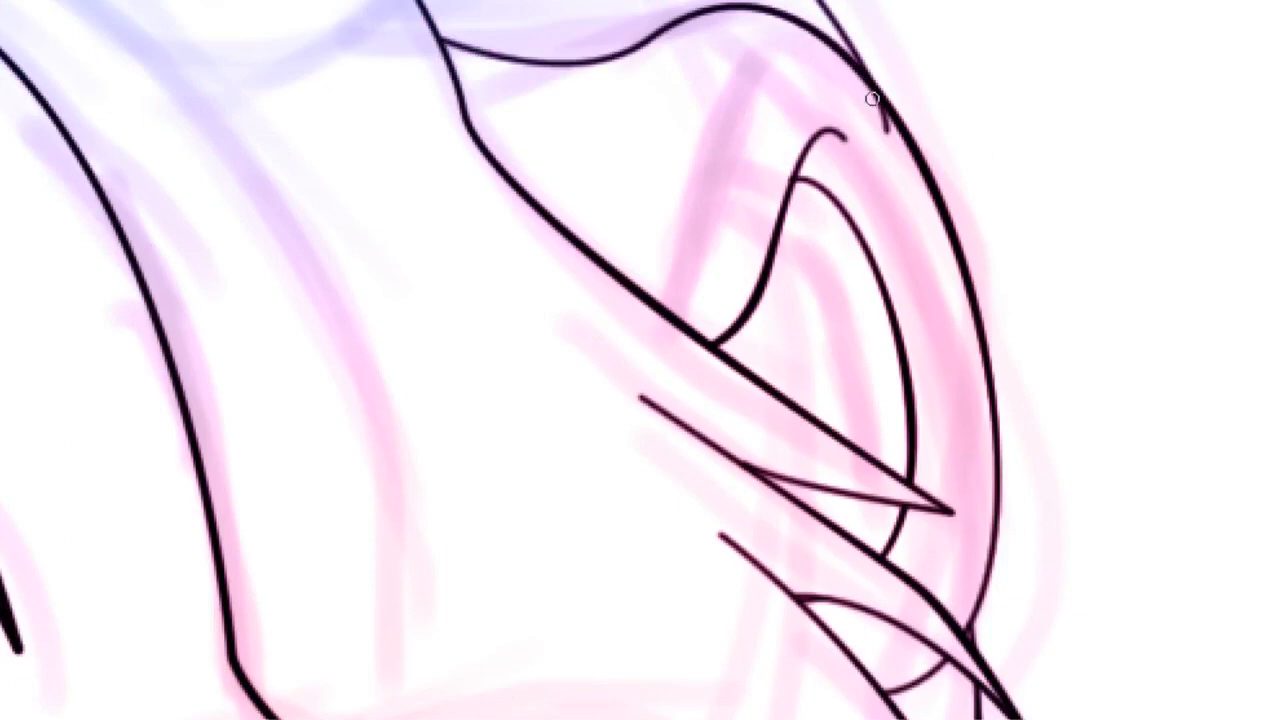
mouse_move(868, 92)
mouse_down()
mouse_move(897, 140)
mouse_move(871, 120)
mouse_up()
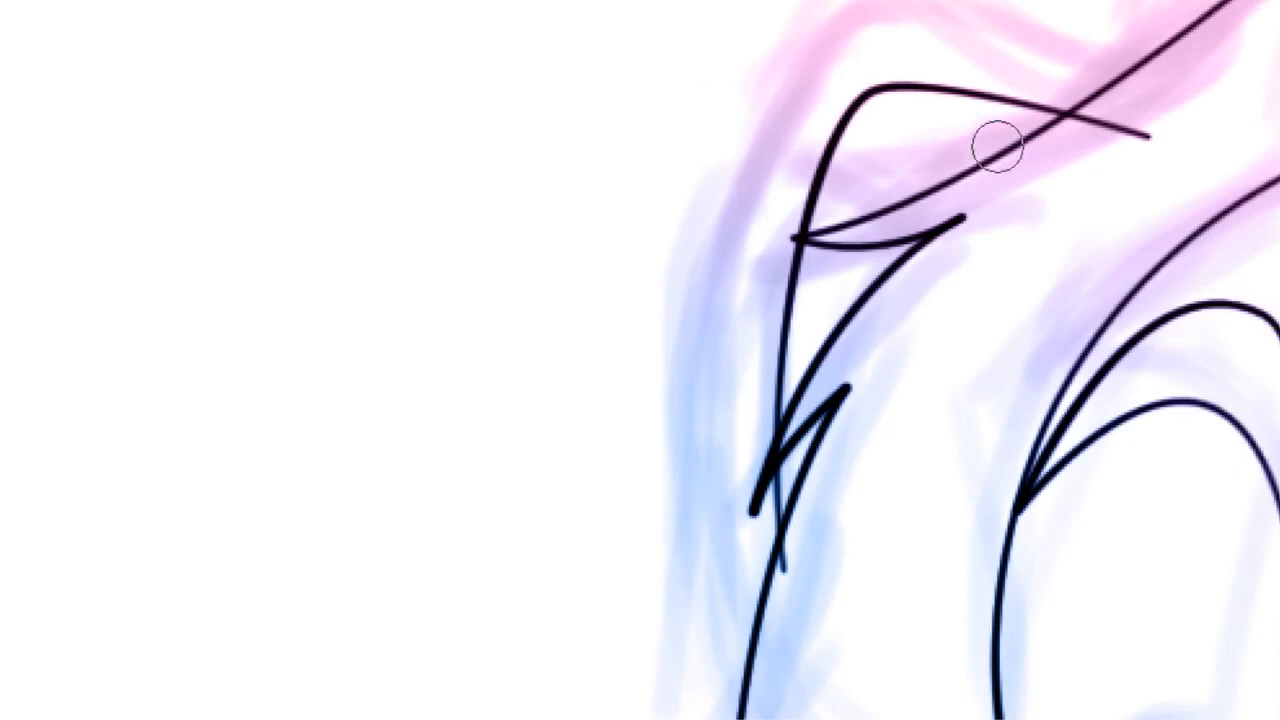
Step: Erase the overshooting ends of the left-hand ear's contour at the hairline and at the mane
drag(1086, 129, 1167, 140)
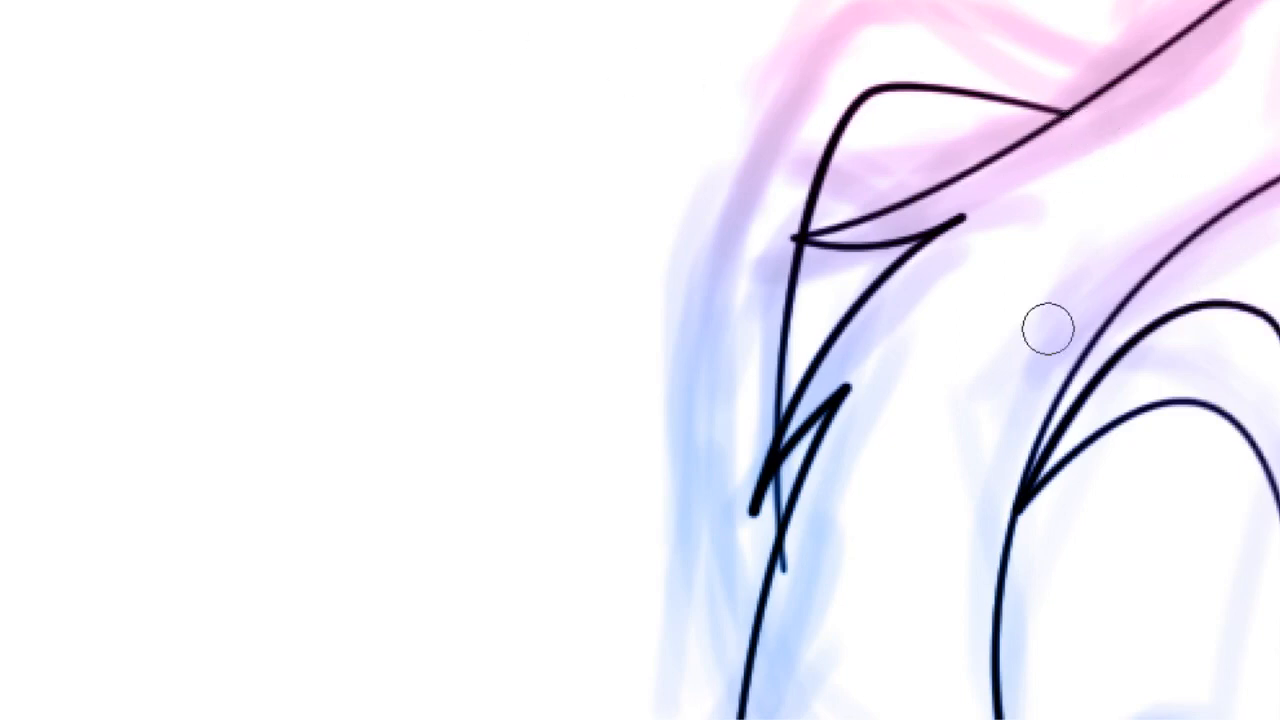
drag(802, 555, 800, 563)
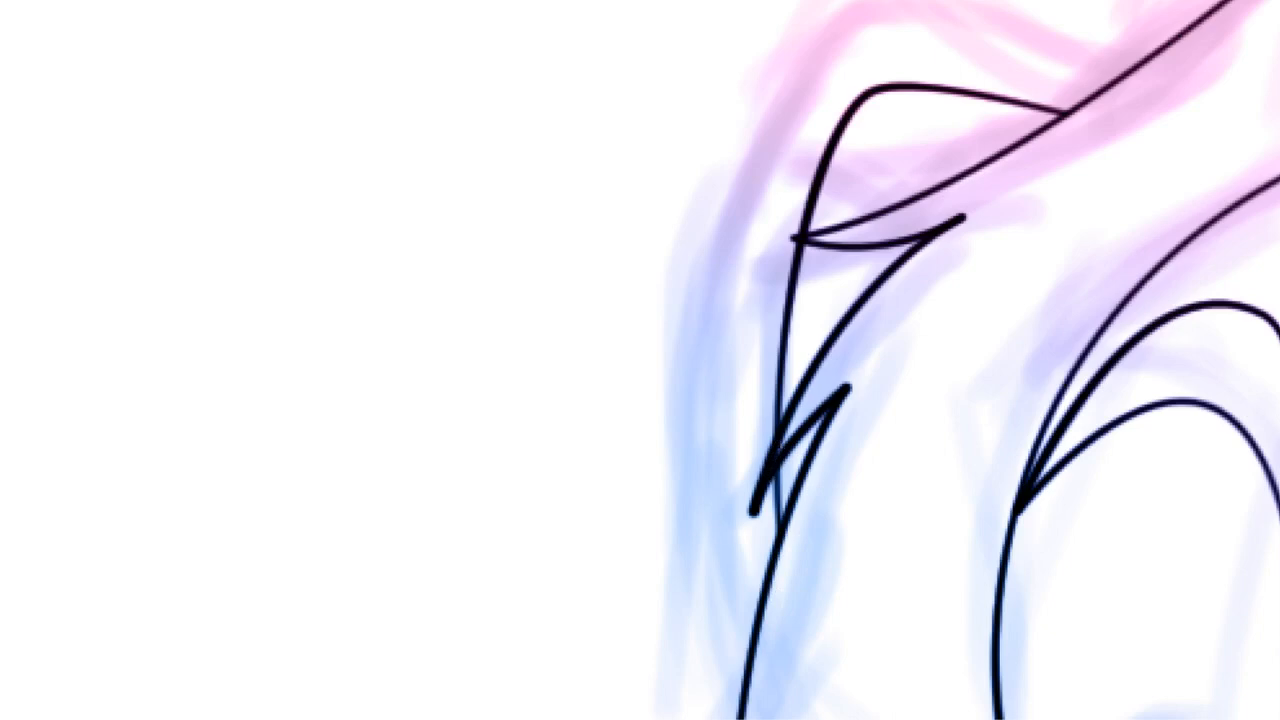
Step: Draw a curved pen path along the left-hand cheek fur, sweeping from beside the muzzle down to the outer tuft
scroll(640, 360, down, 5)
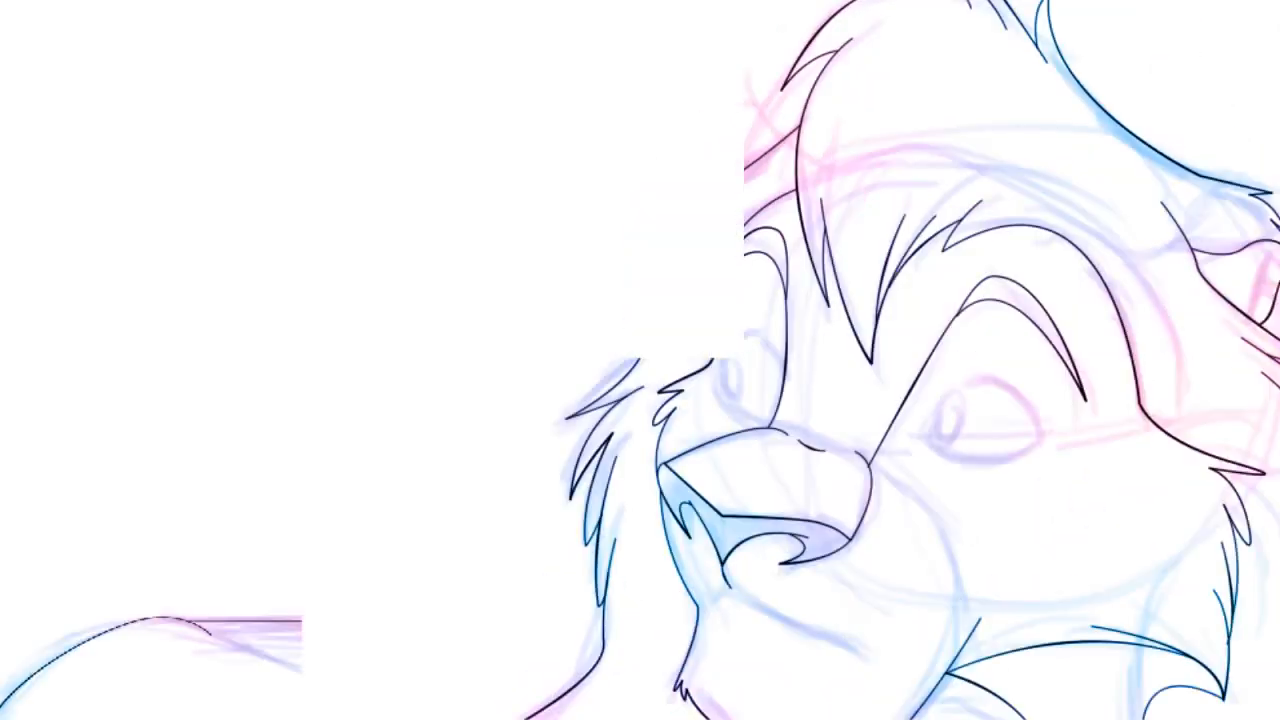
scroll(640, 360, down, 5)
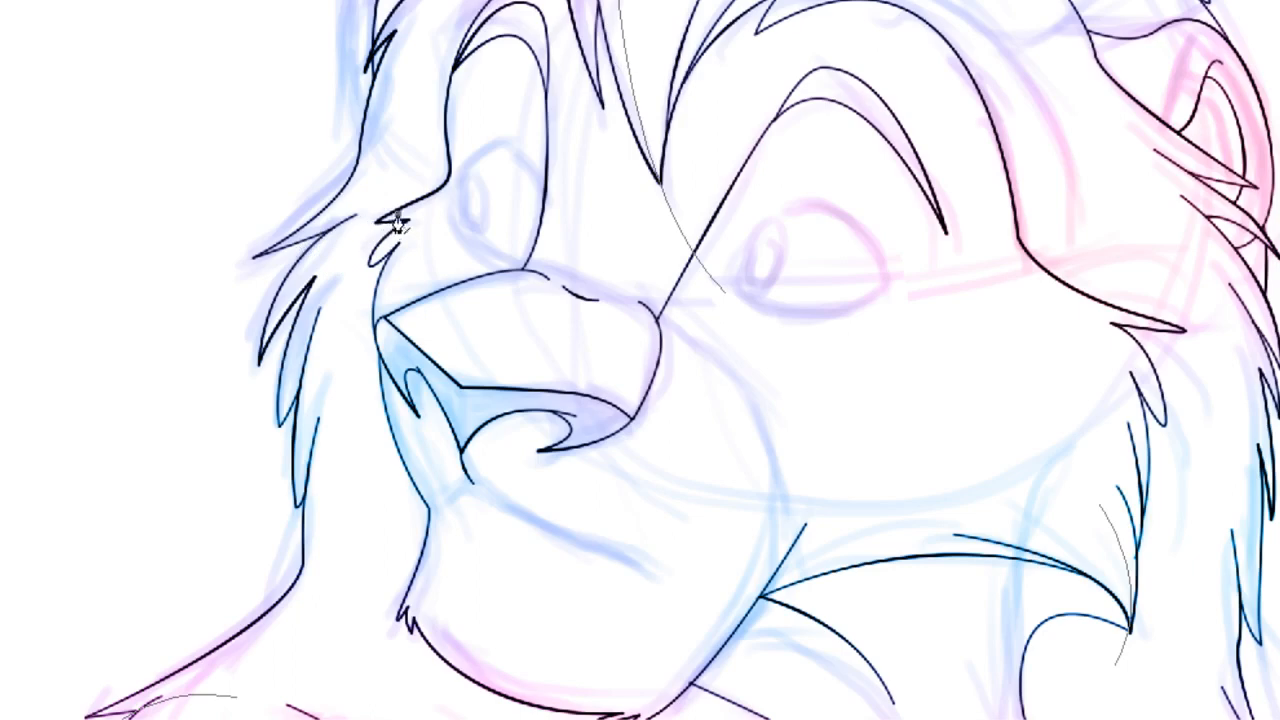
drag(257, 300, 210, 386)
scroll(210, 385, down, 2)
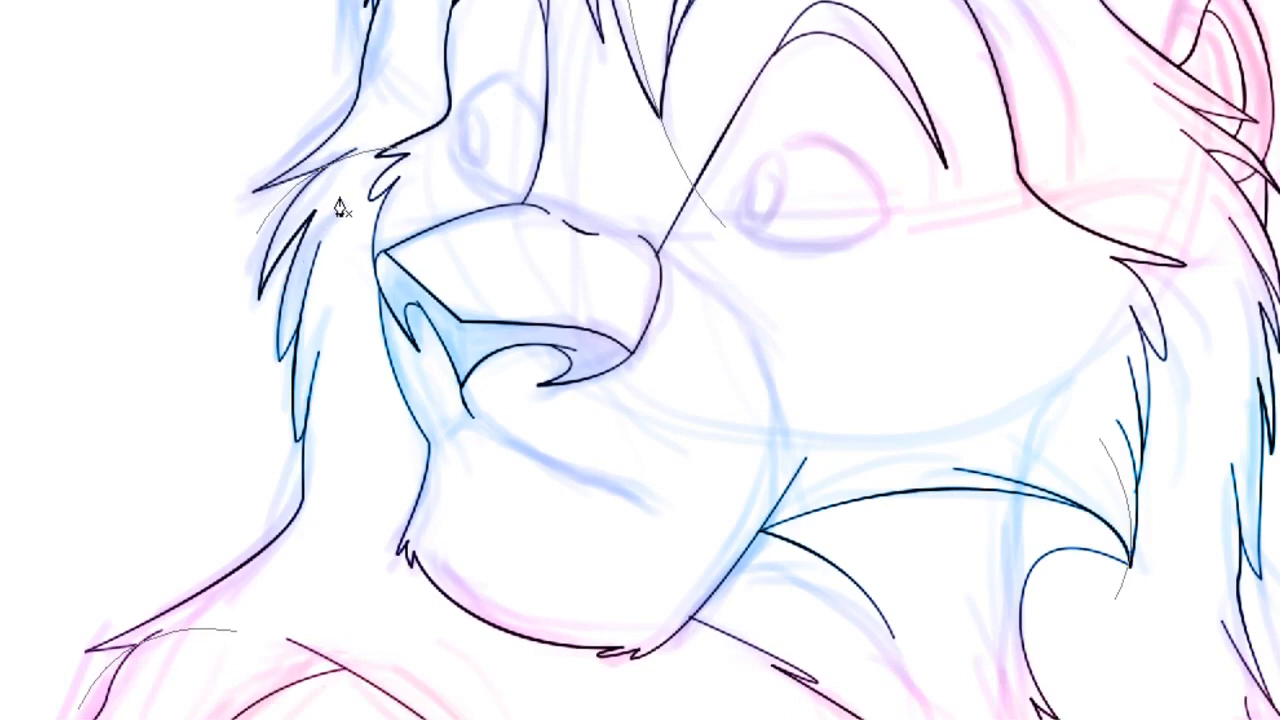
Step: Draw short curved pen paths through the pointed fur tuft at the front leg and the tuft behind the elbow
scroll(1210, 18, up, 10)
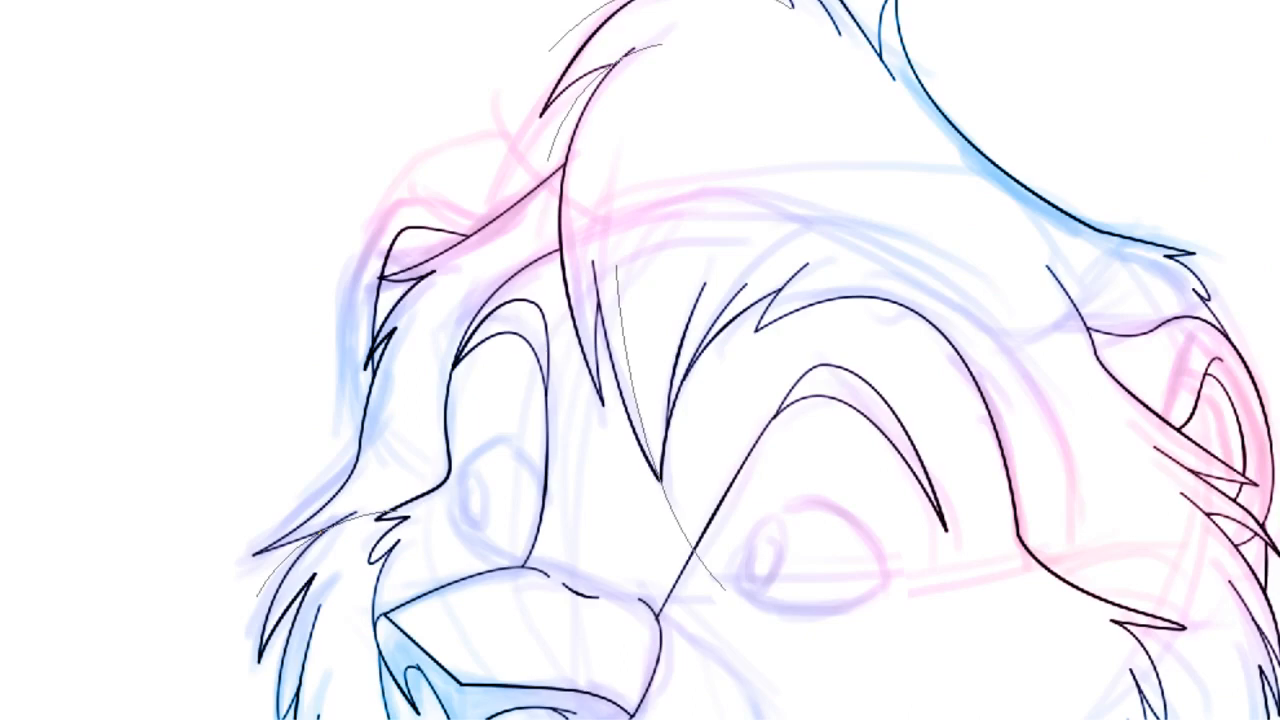
scroll(640, 360, down, 5)
scroll(640, 360, down, 10)
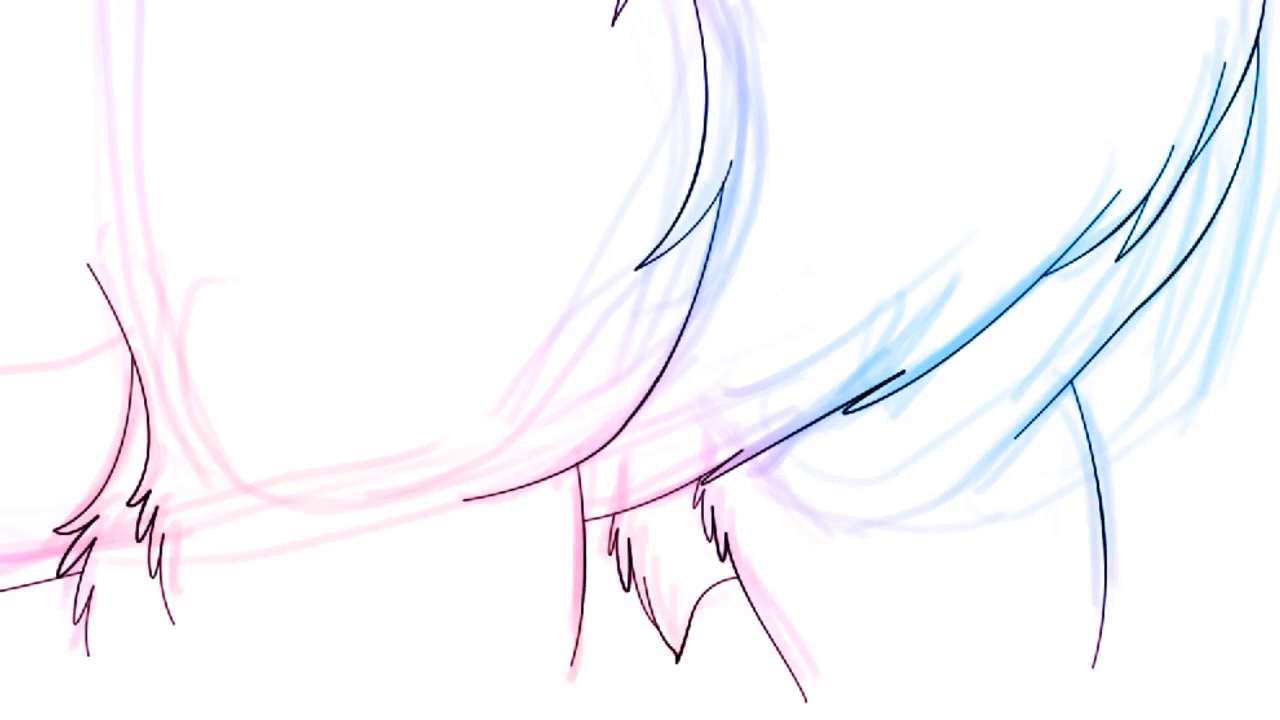
scroll(640, 360, left, 10)
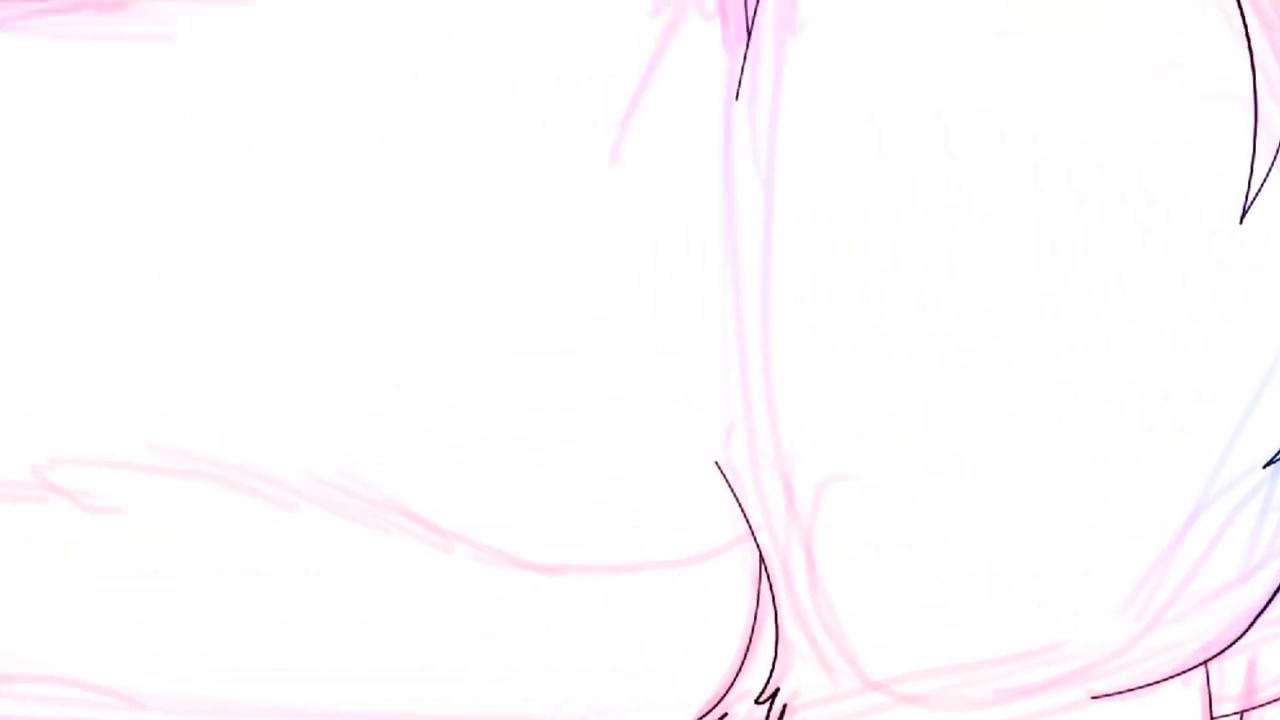
scroll(640, 360, right, 10)
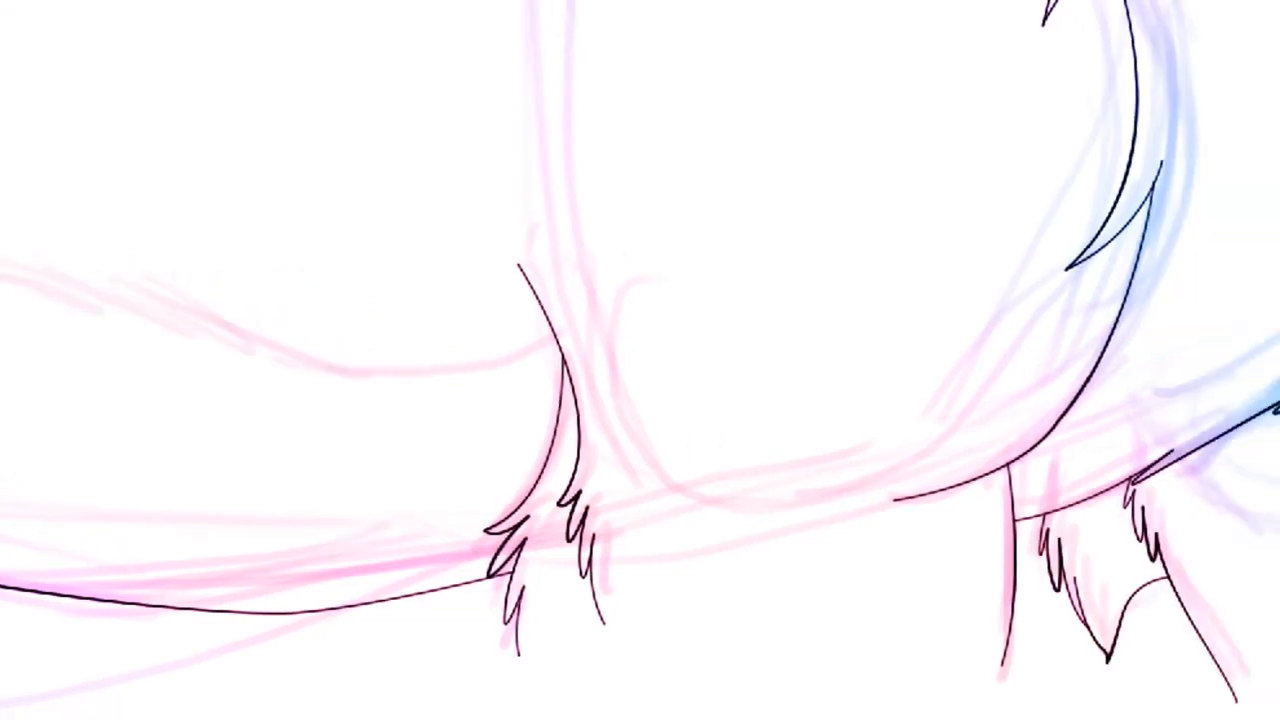
click(1116, 594)
drag(1109, 658, 1112, 716)
key(Escape)
click(545, 599)
drag(519, 678, 521, 719)
key(Escape)
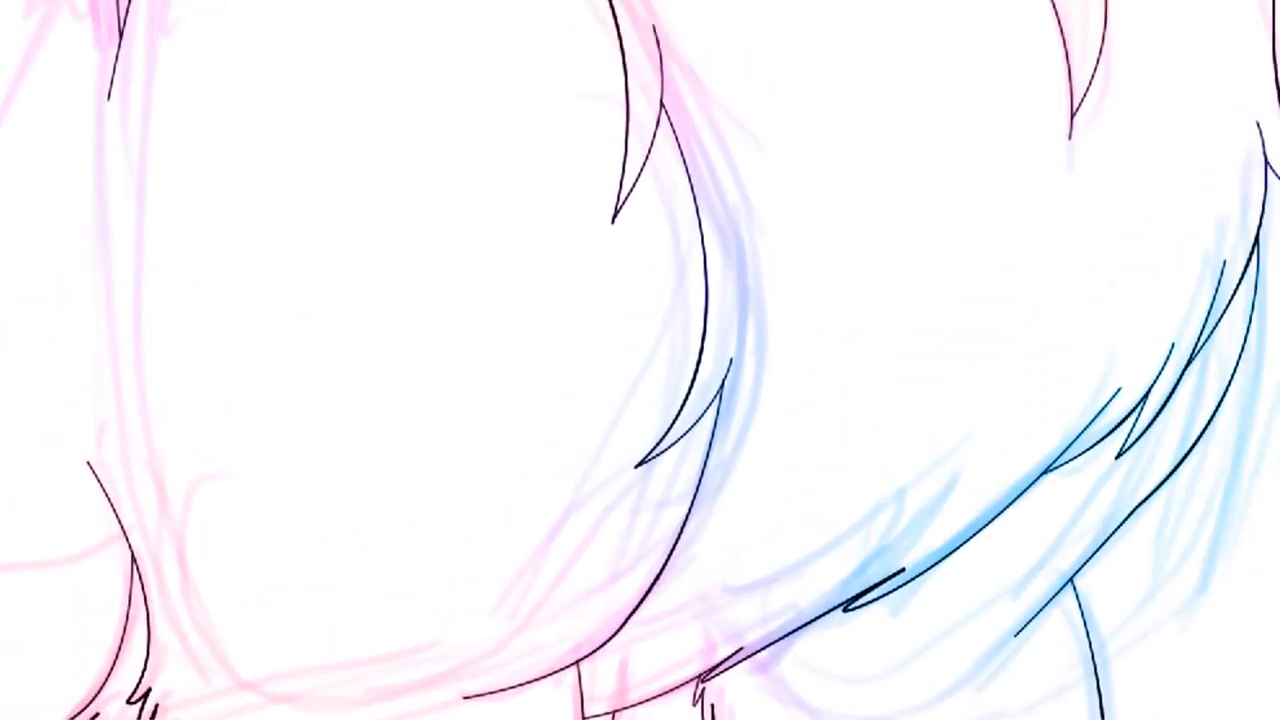
Step: Draw two curved pen paths along the mane's front edge beside the chest, from the fur points down over the neighbouring strands
click(1249, 133)
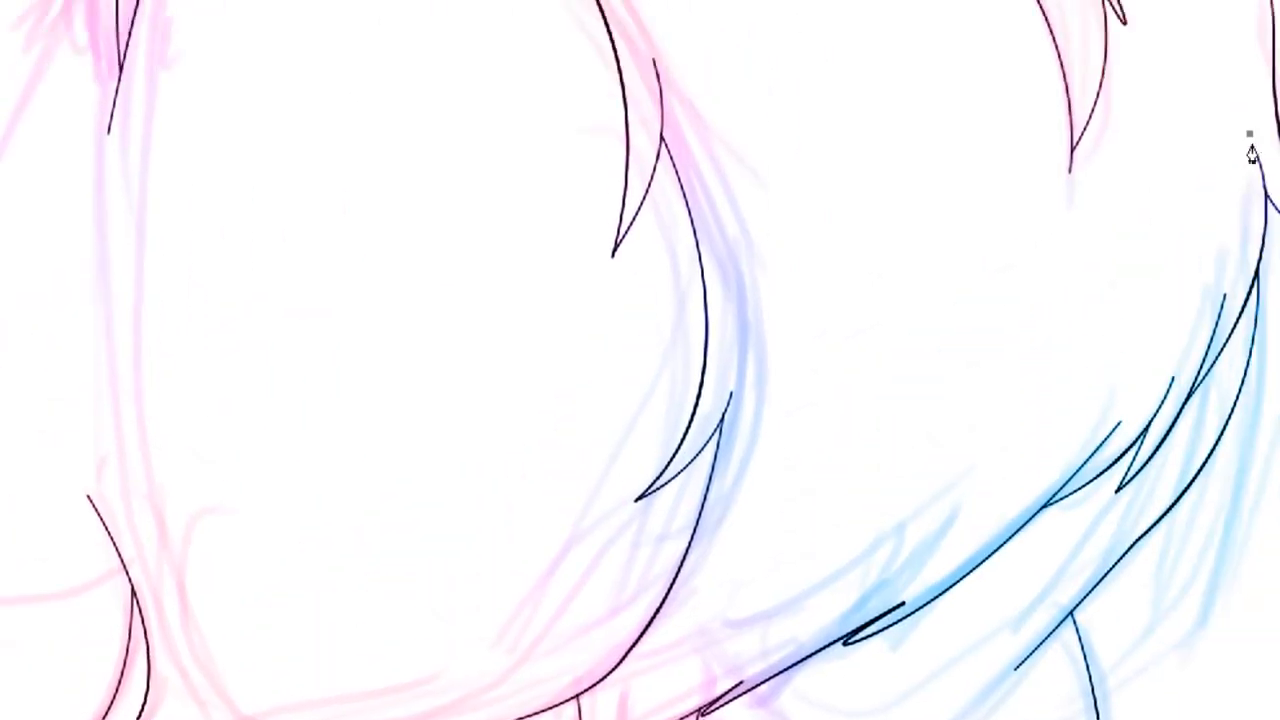
drag(1266, 295, 1248, 381)
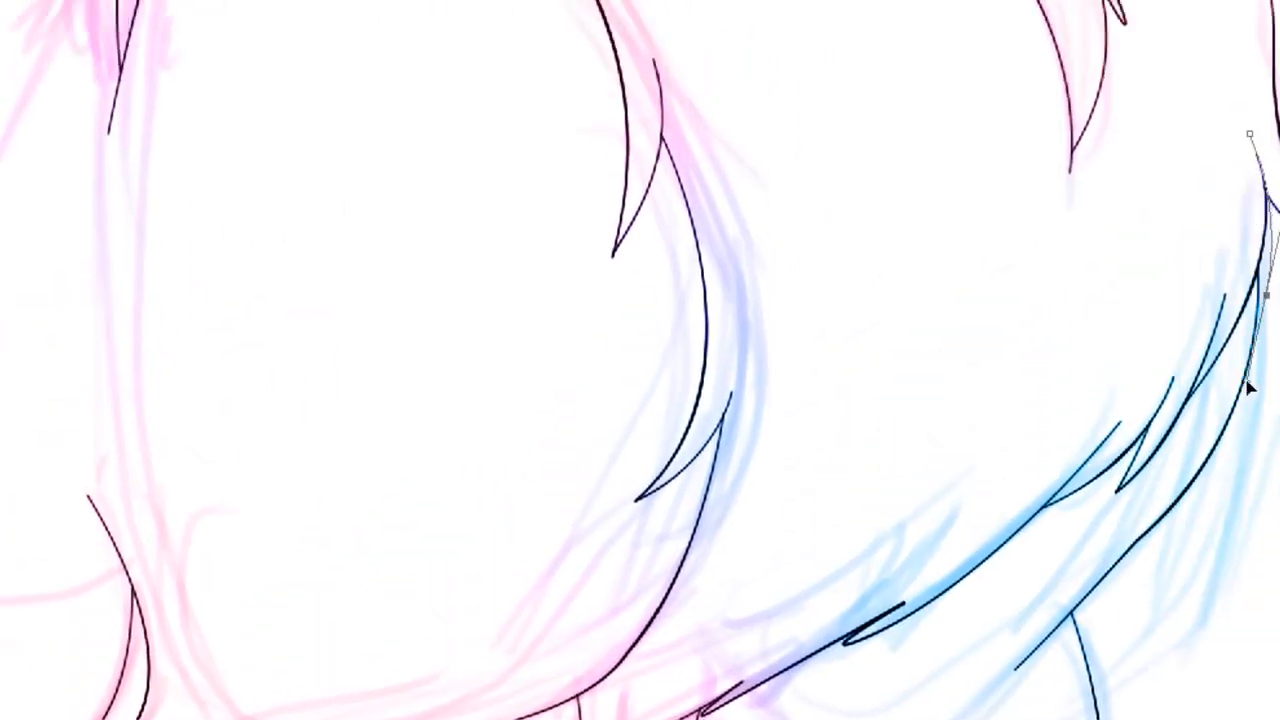
key(Return)
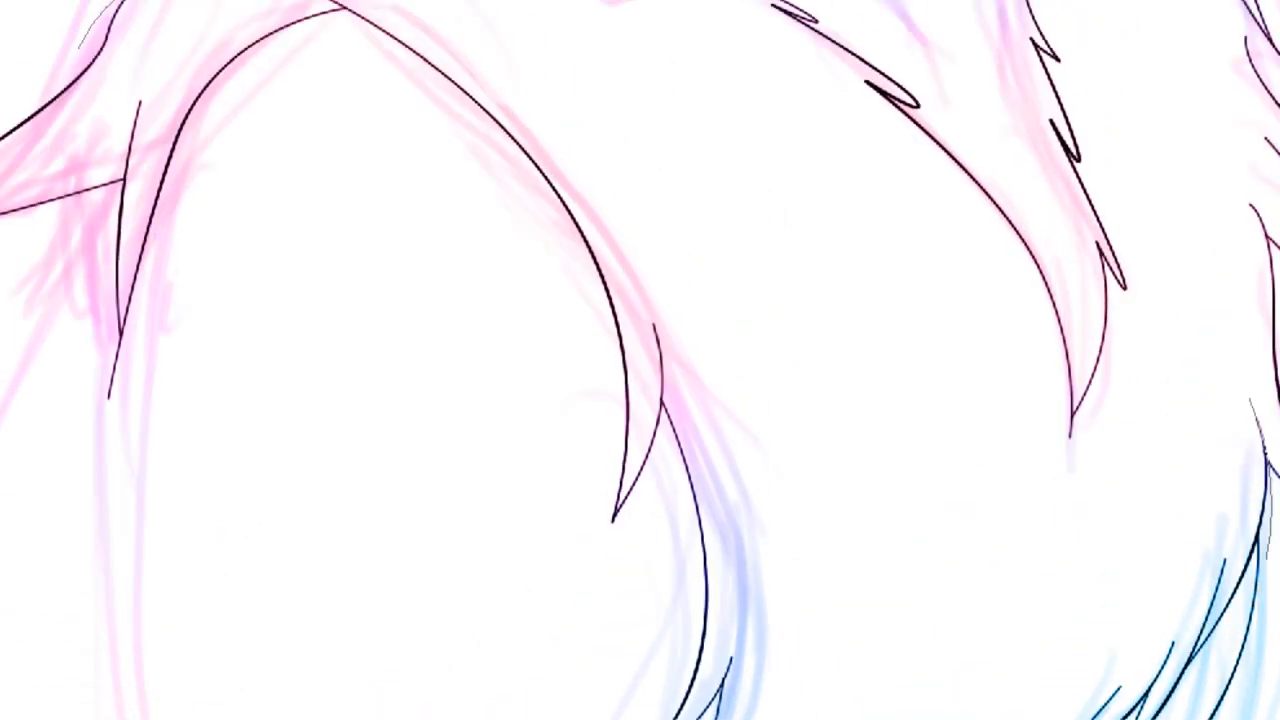
click(1220, 162)
drag(1279, 250, 1279, 300)
key(Escape)
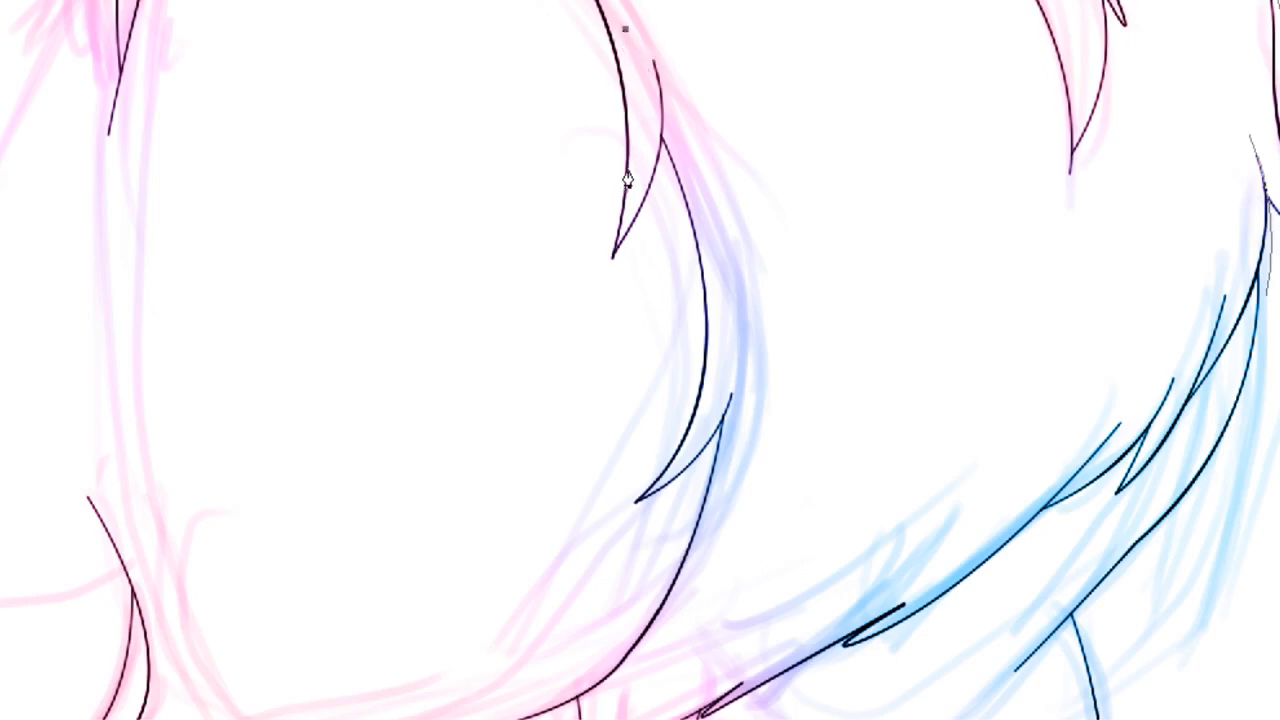
Step: Draw a curved pen path through the shoulder's fur tuft past its tip and another across the base of the left-hand ear
drag(621, 231, 570, 344)
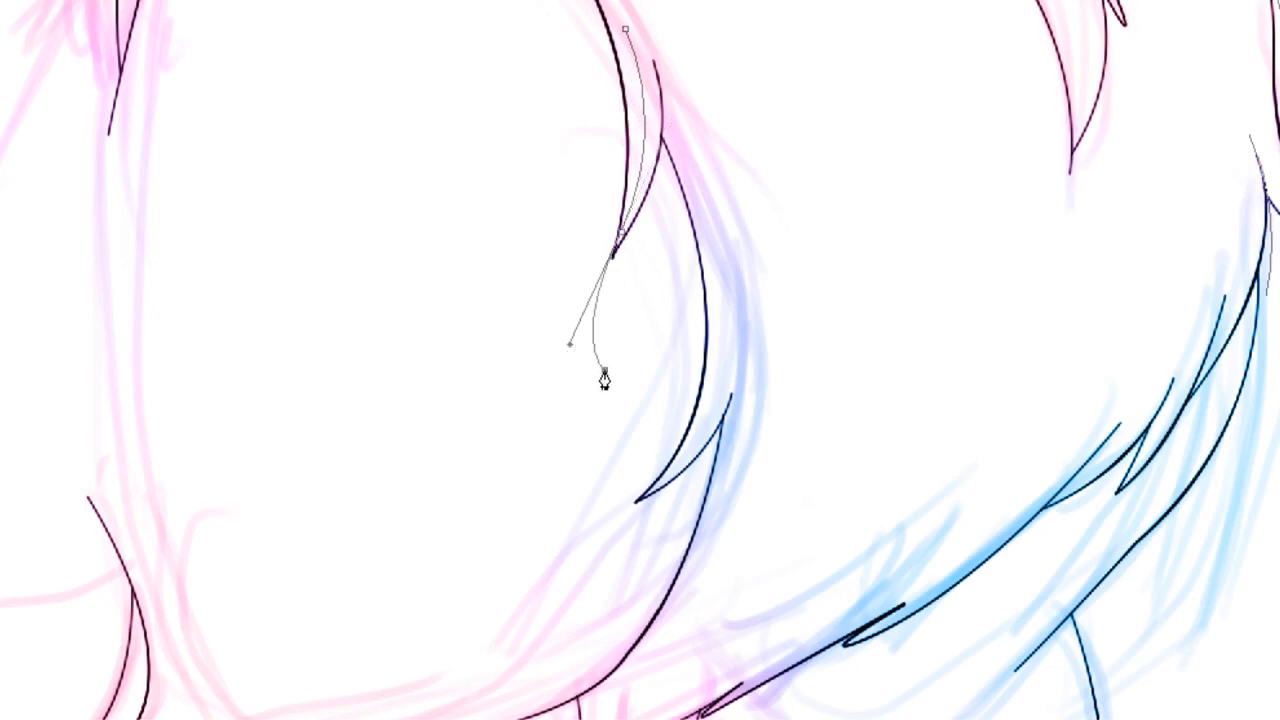
click(604, 371)
drag(571, 344, 587, 330)
key(Escape)
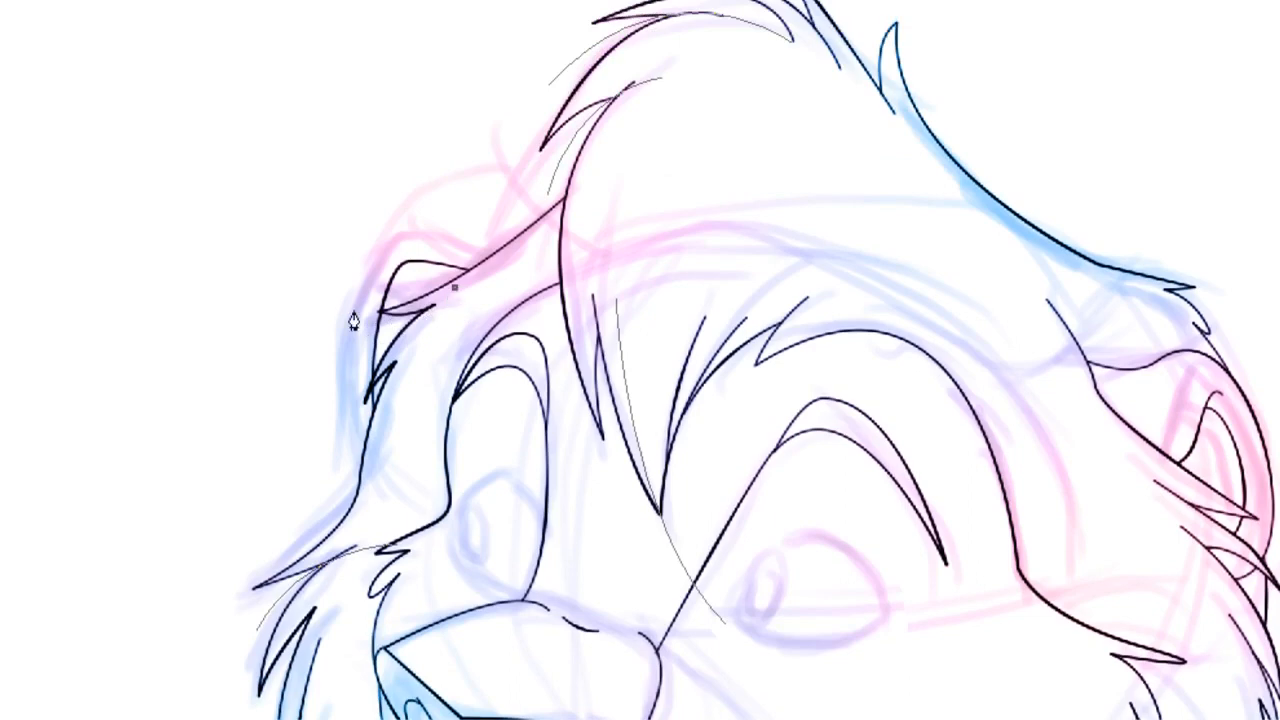
drag(340, 306, 296, 286)
key(Return)
Step: Erase the overshooting line ends at the mane tuft behind the neck and below the forelock's tip between the eyes
scroll(640, 360, down, 10)
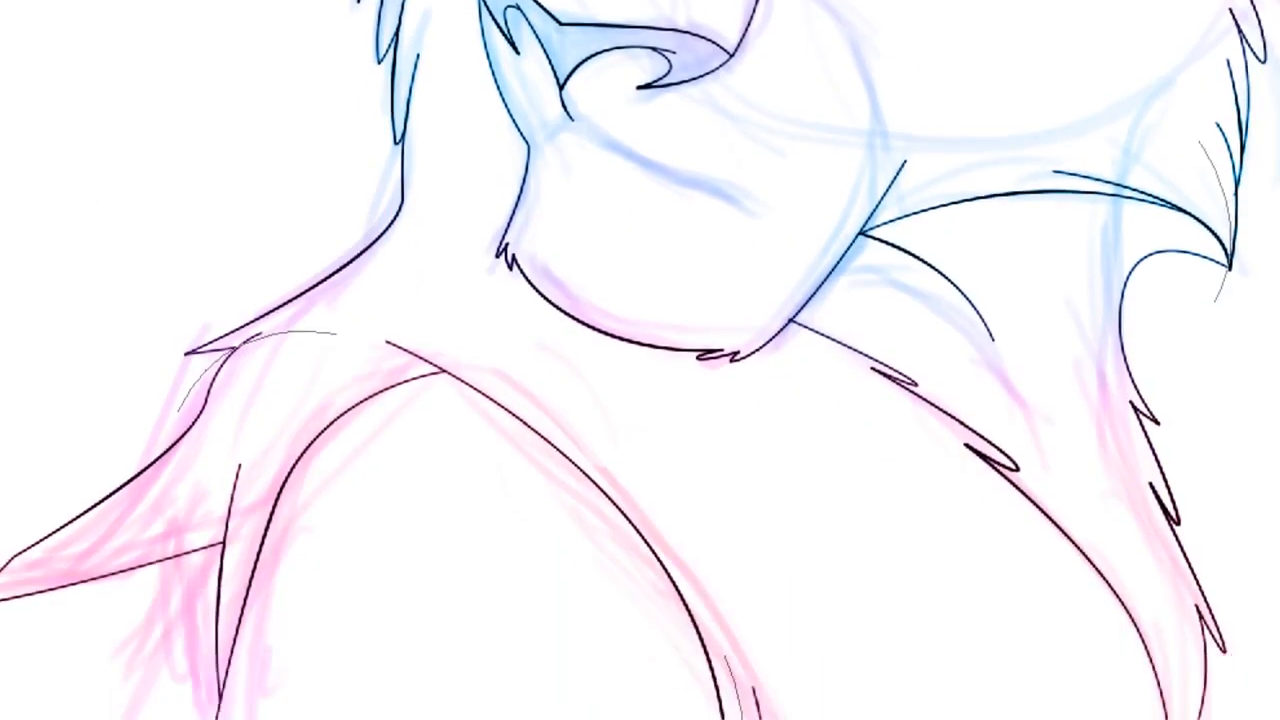
scroll(640, 360, down, 2)
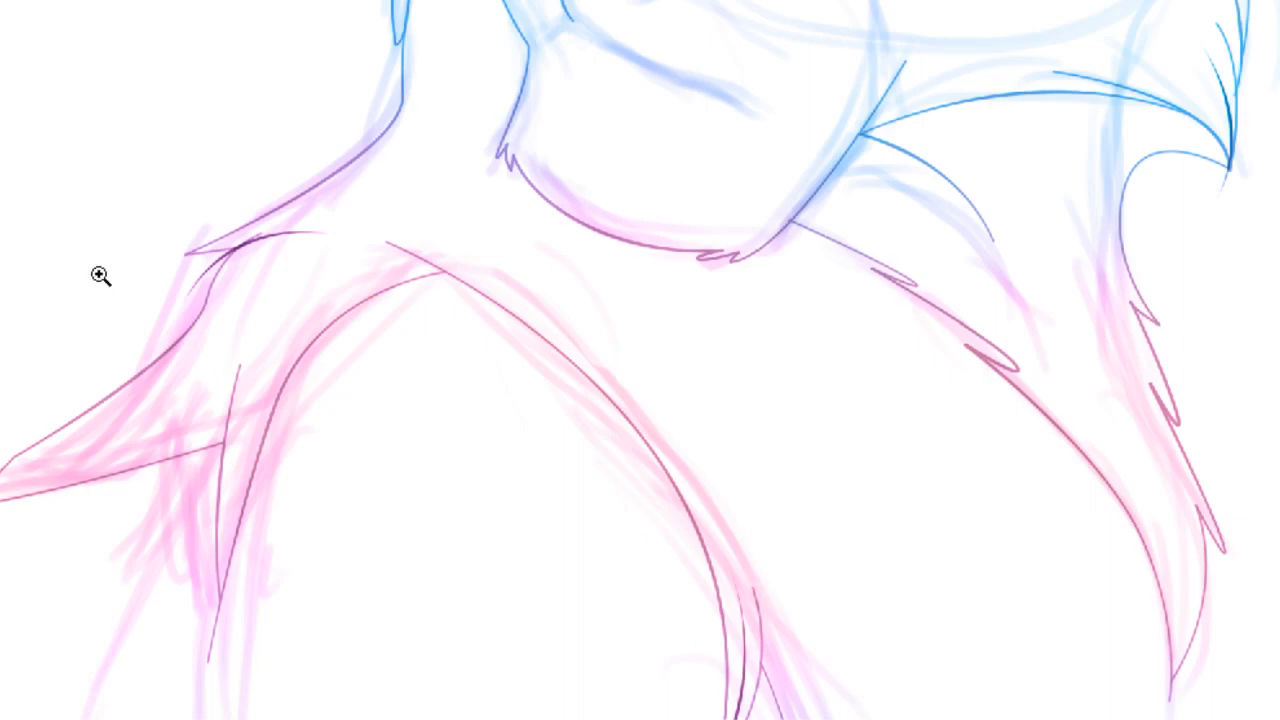
click(230, 240)
click(747, 356)
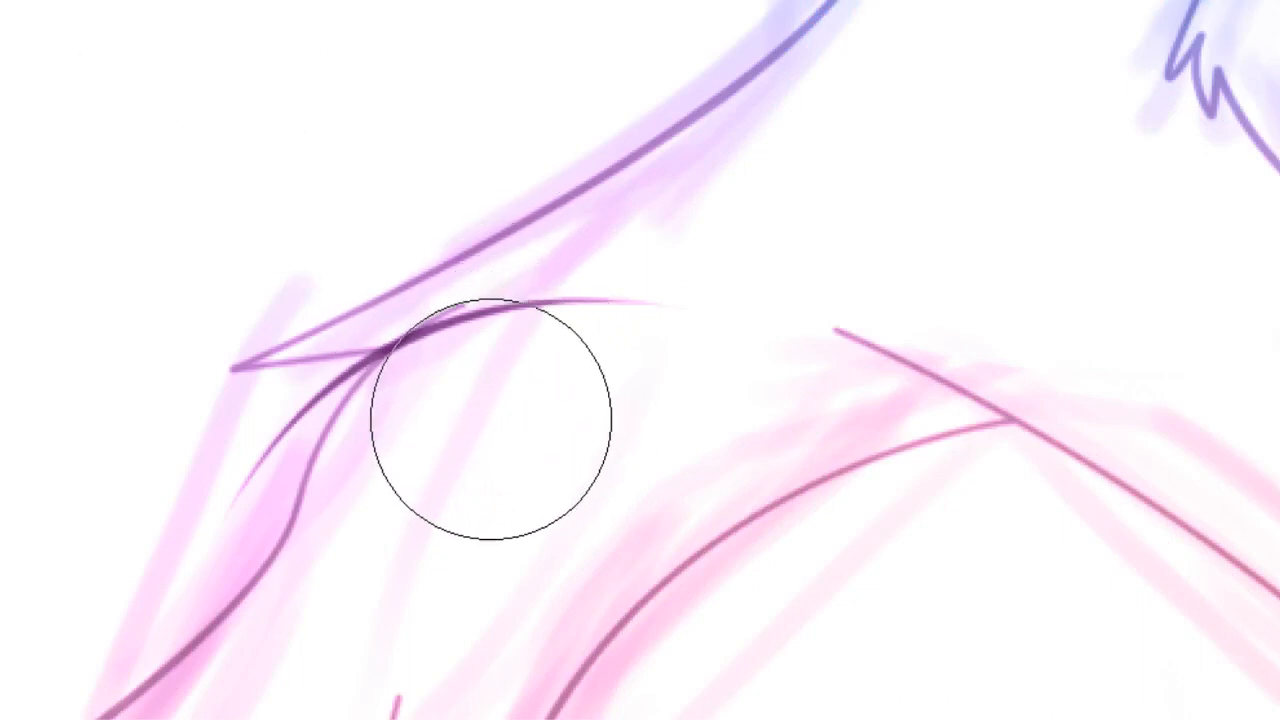
mouse_move(490, 418)
mouse_down()
mouse_move(574, 371)
mouse_move(750, 336)
mouse_up()
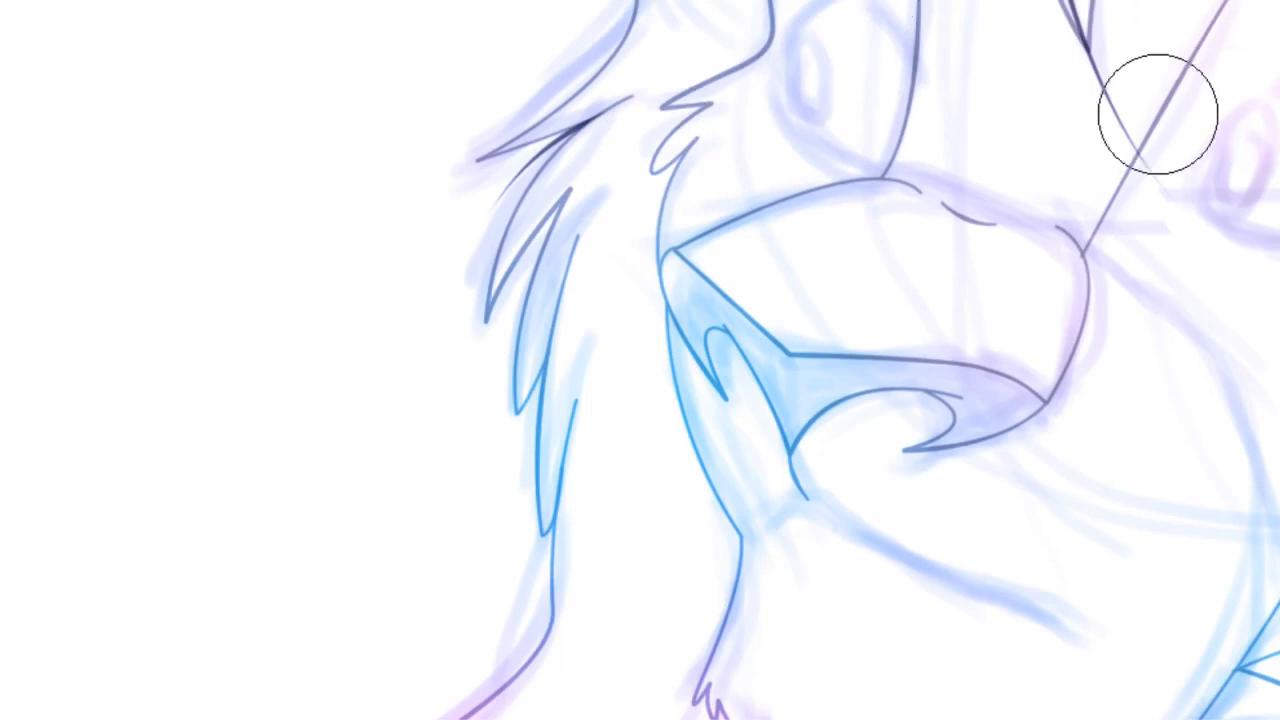
mouse_move(1157, 114)
mouse_down()
mouse_move(1083, 106)
mouse_move(1121, 123)
mouse_up()
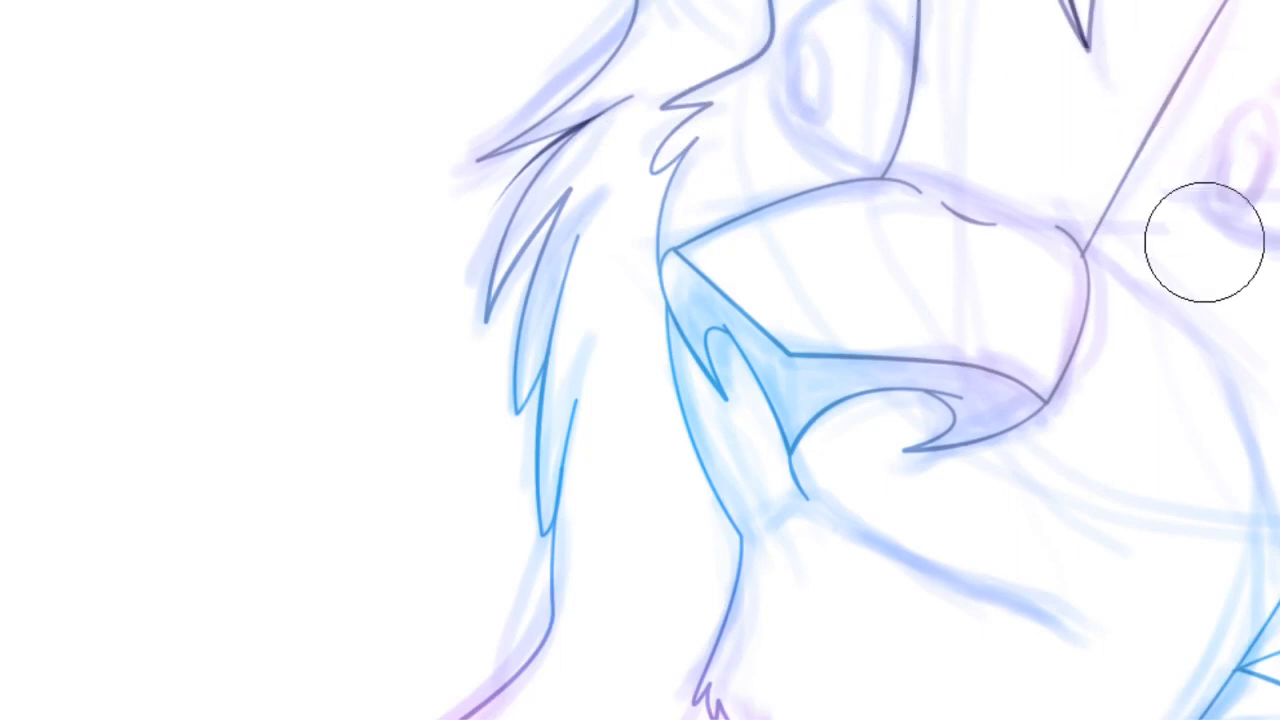
Step: Try erasing the inked line's overlap near the tip of the shoulder tuft, and undo that erasing
scroll(640, 360, up, 10)
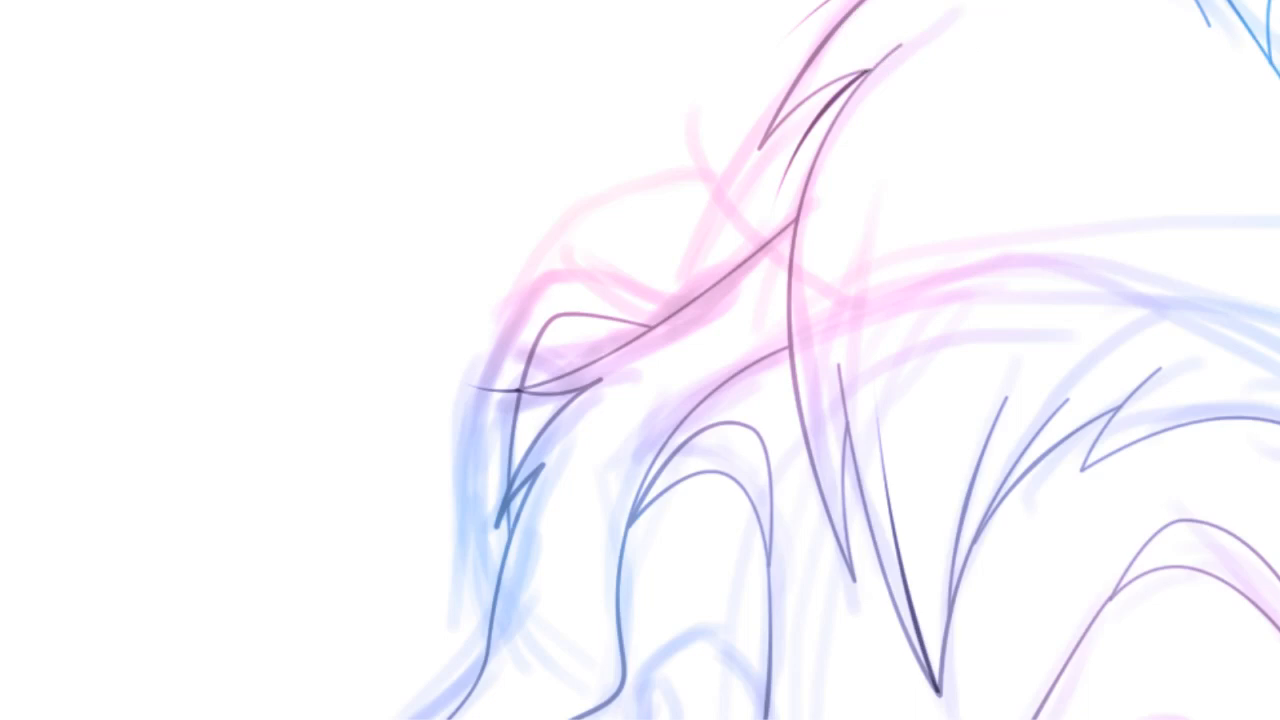
scroll(1140, 14, up, 3)
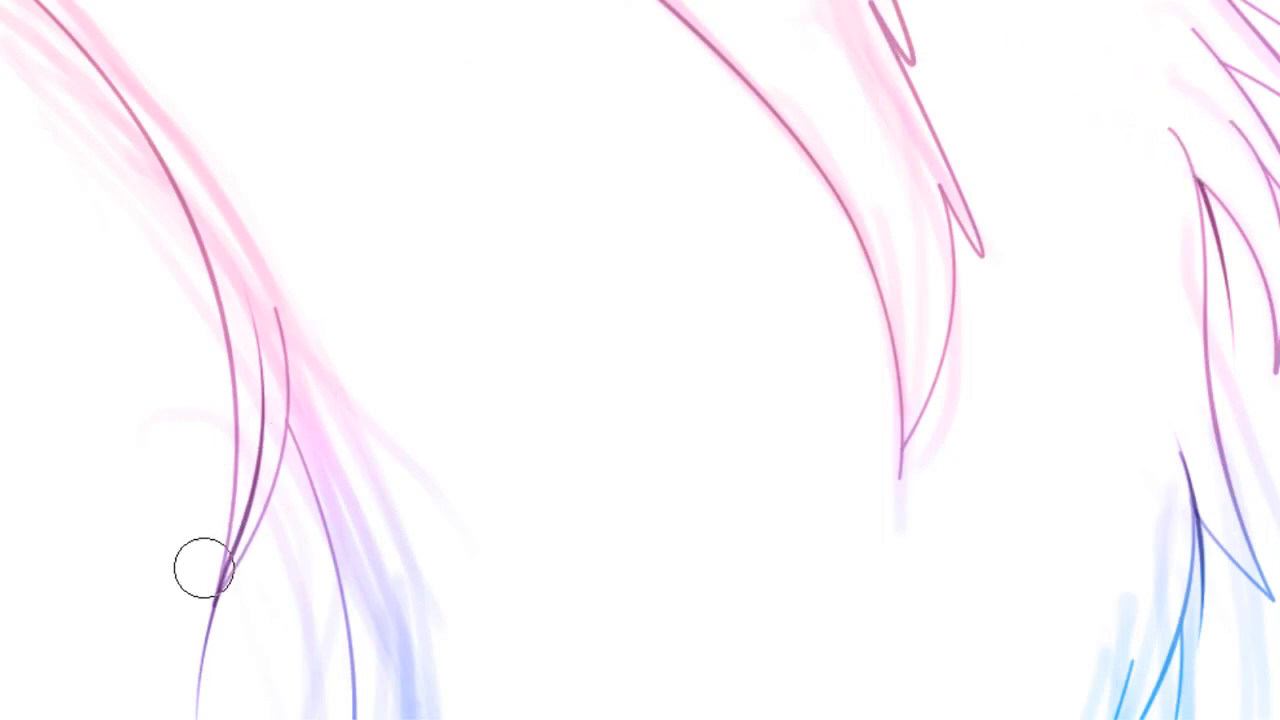
drag(204, 568, 252, 498)
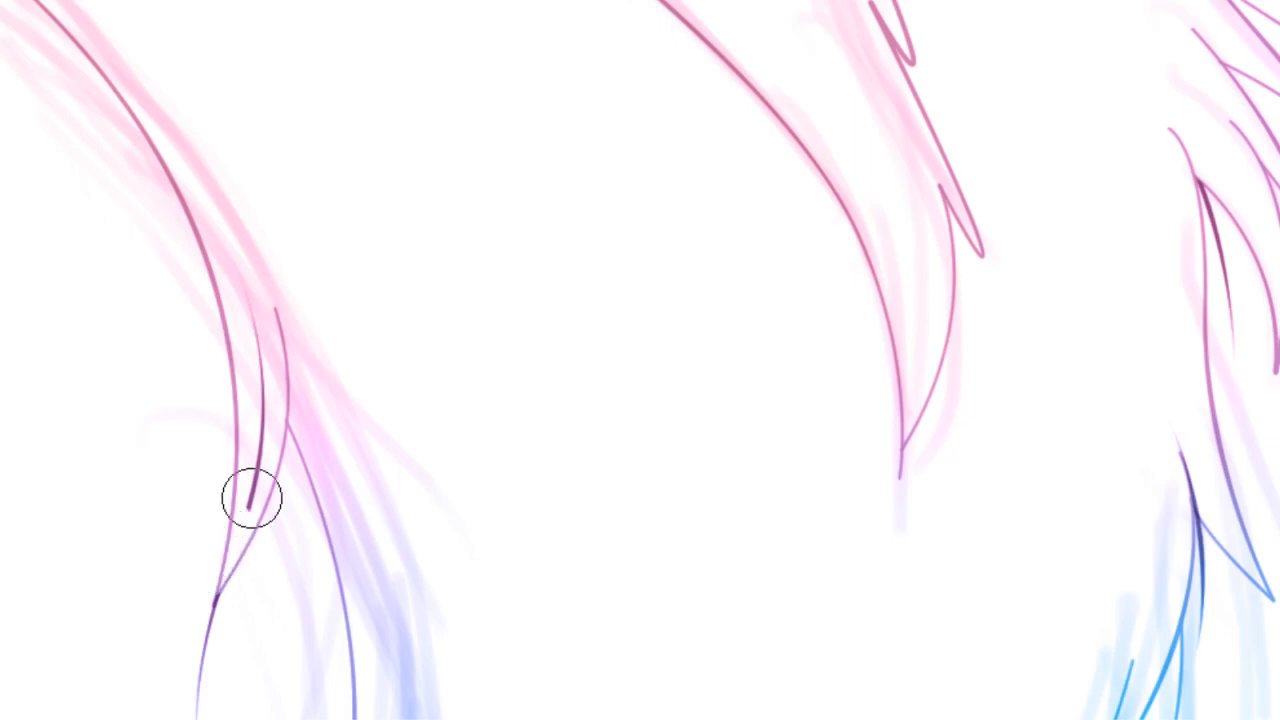
key(ctrl+z)
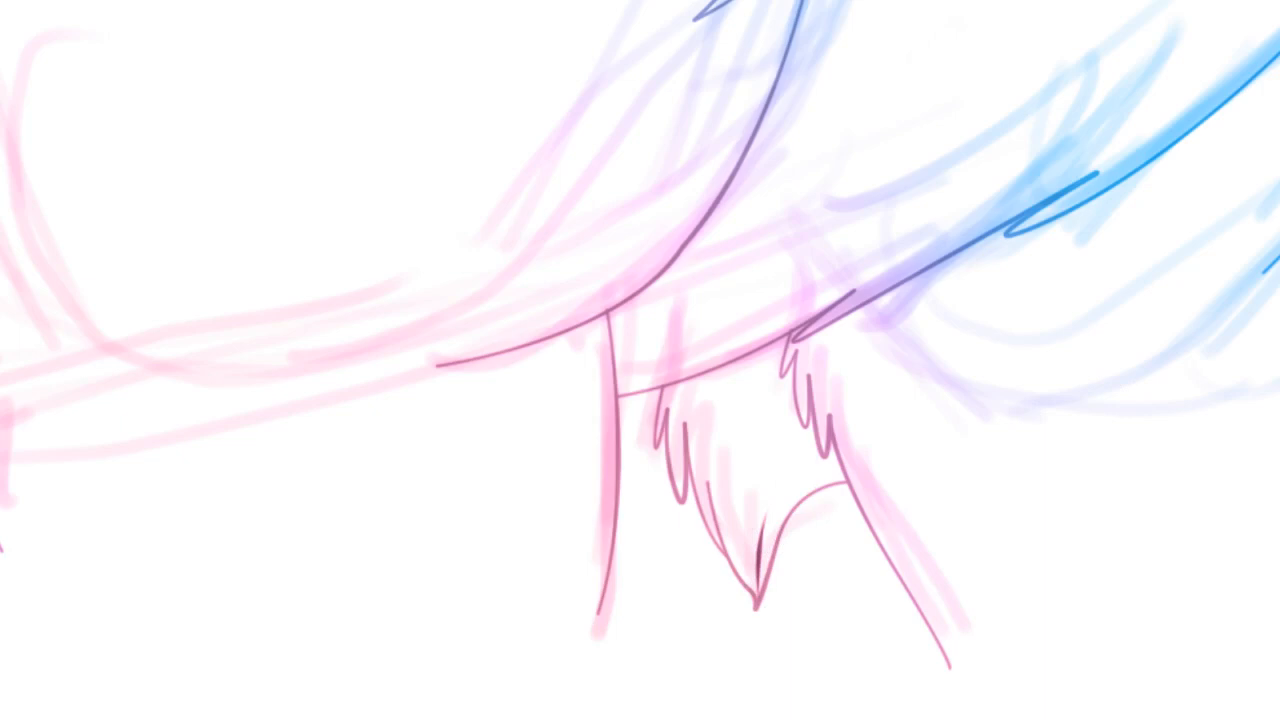
Step: Start the pen outline of the right-hand eye at the inner end of its upper lid
drag(640, 300, 640, 560)
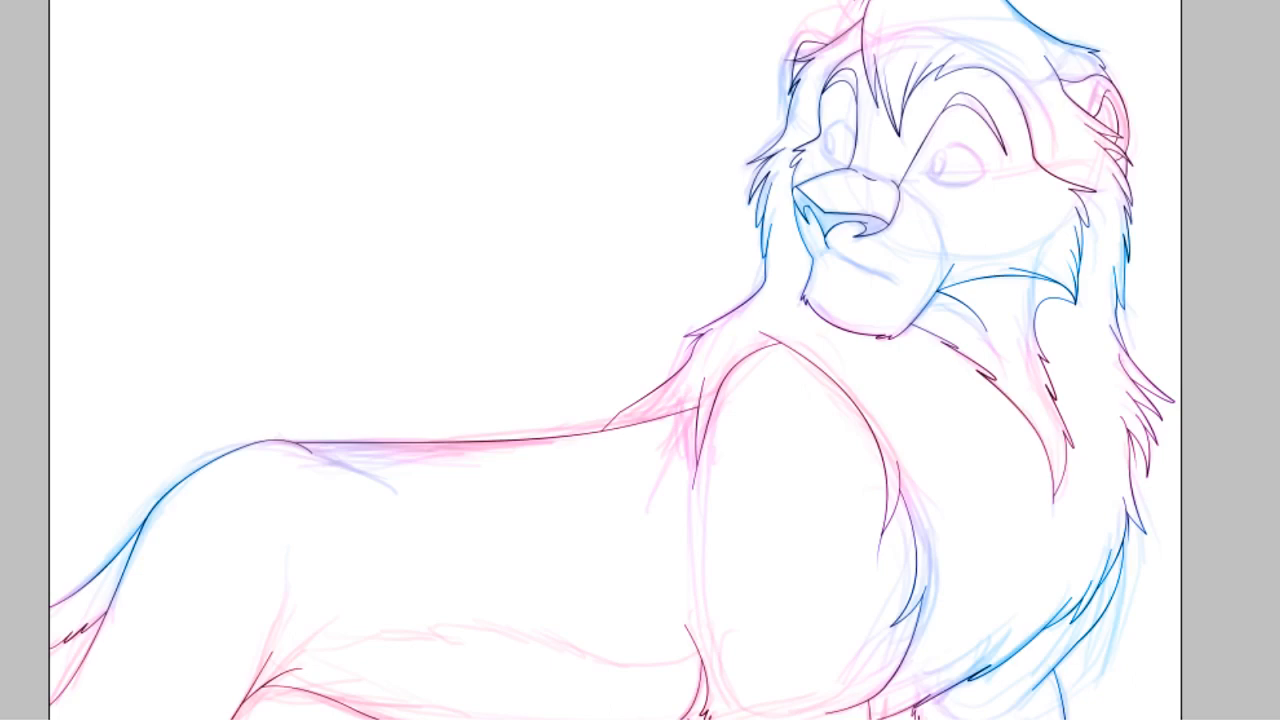
click(880, 206)
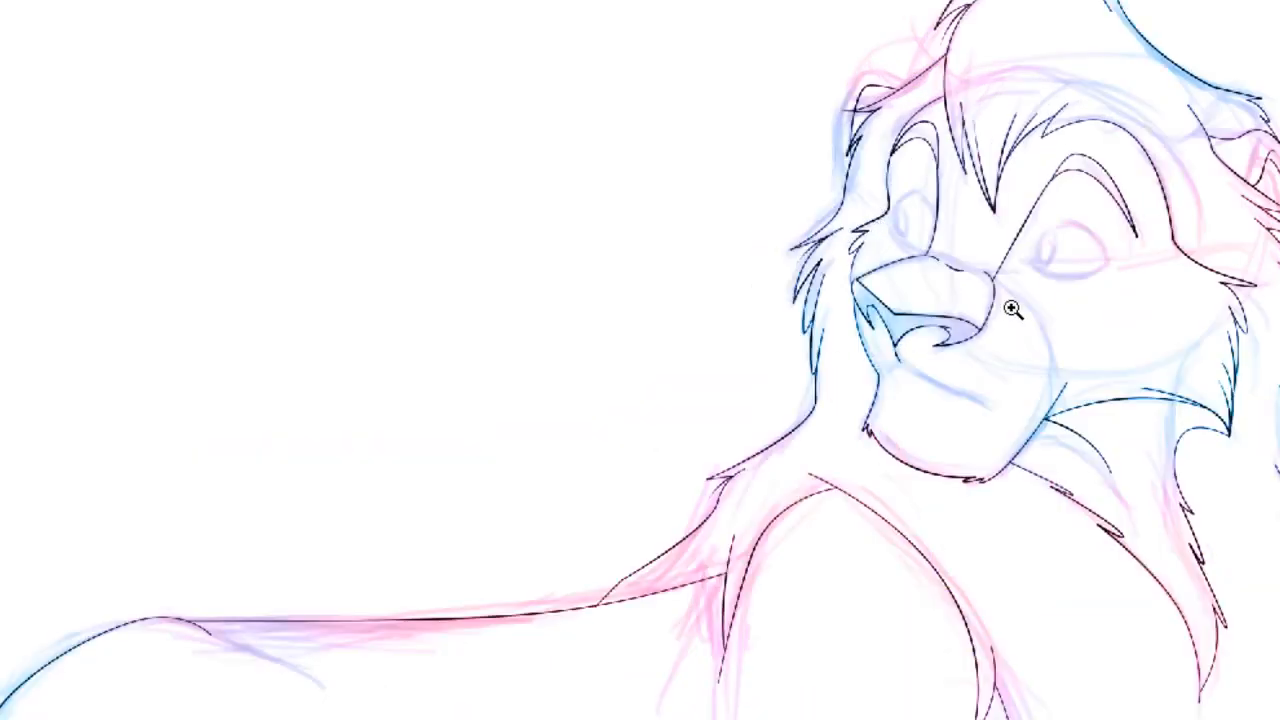
click(1028, 290)
click(902, 278)
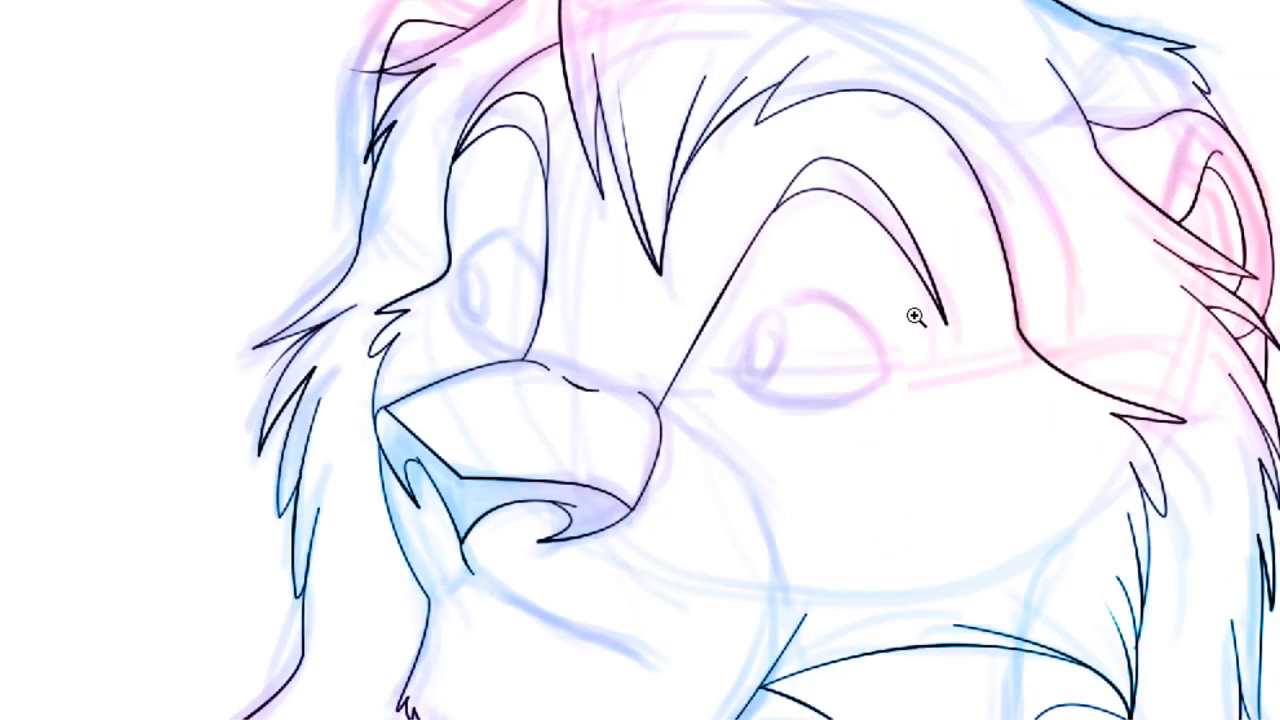
click(829, 347)
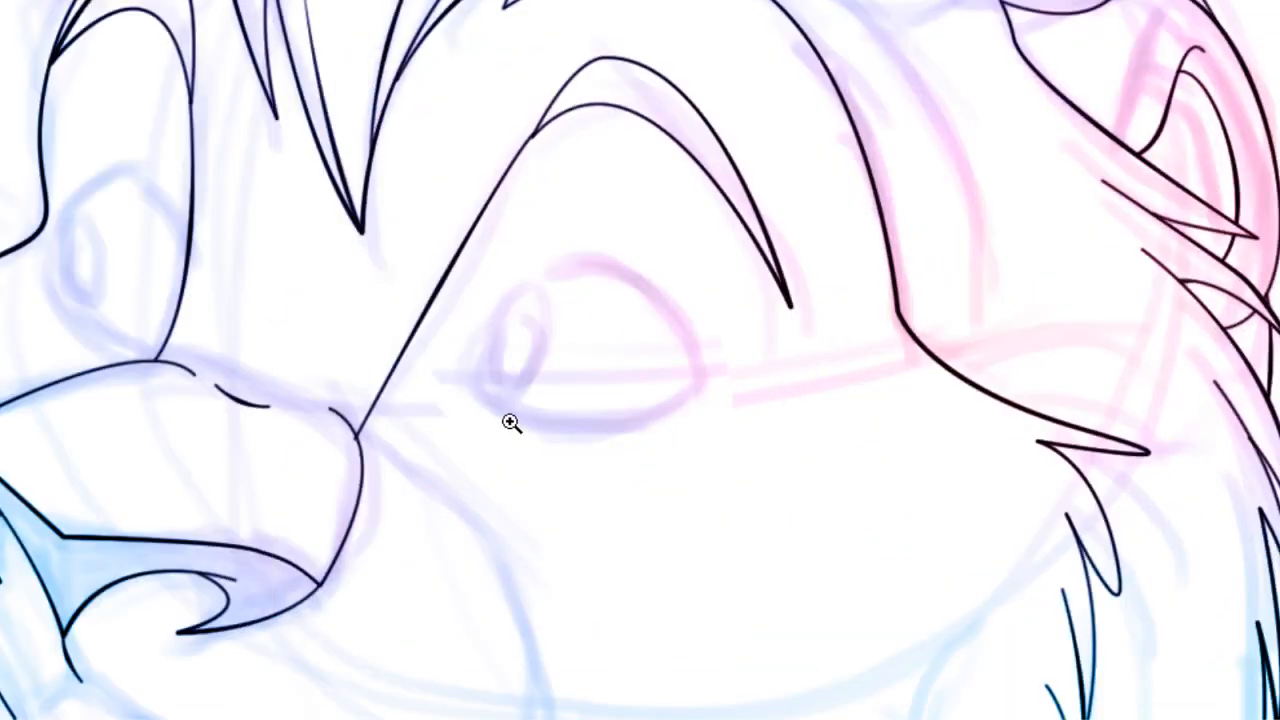
click(529, 397)
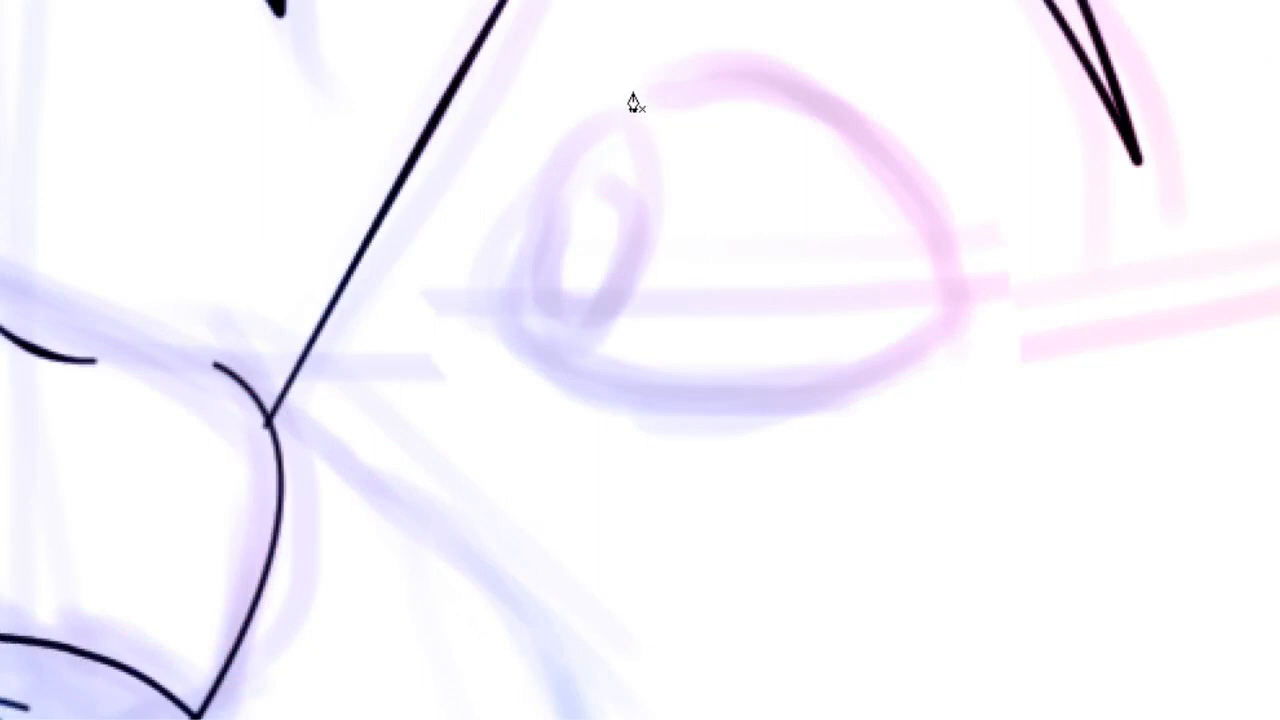
drag(619, 81, 627, 100)
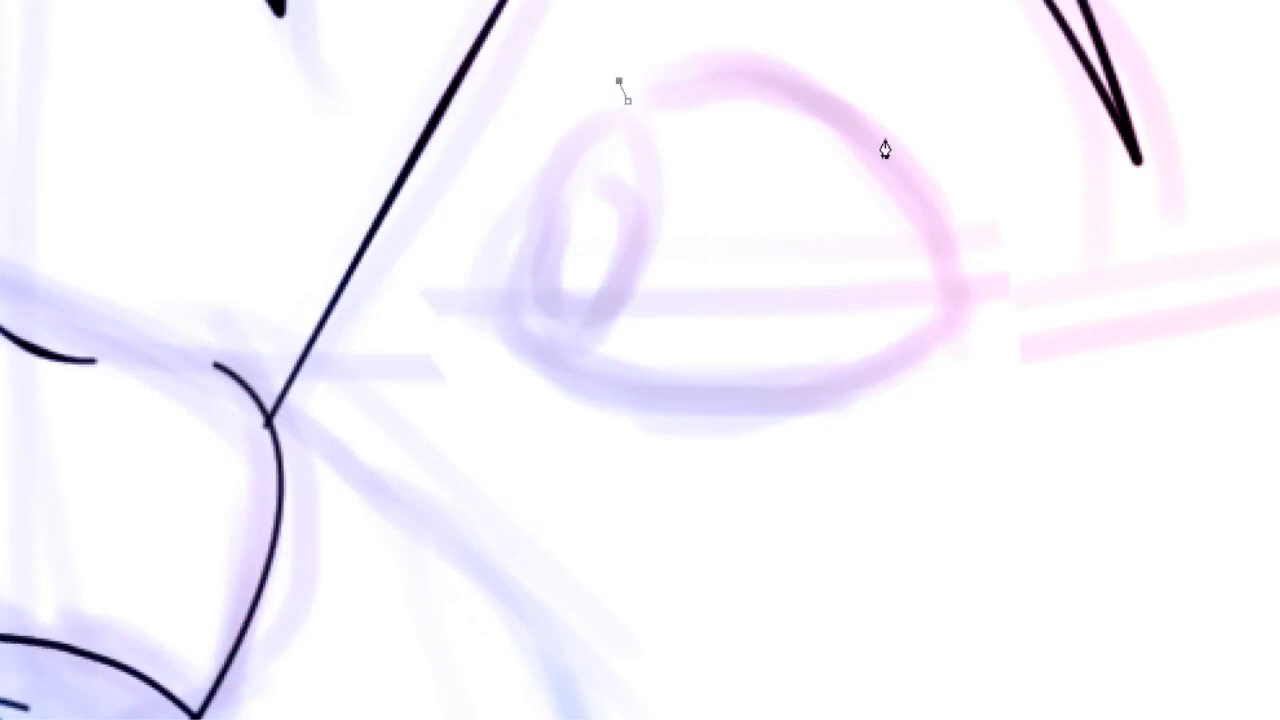
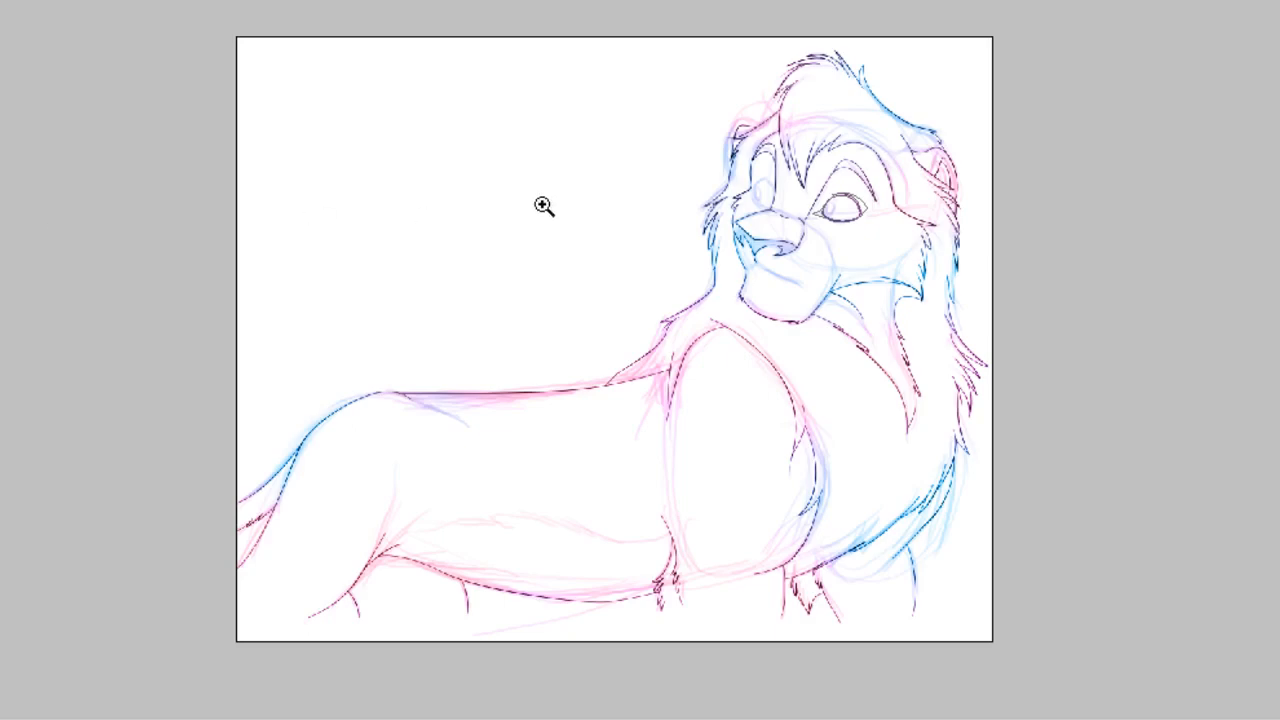
Step: Reshape the upper lid path of the right-hand eye by adjusting the curve handles at its outer corner and inner end
click(824, 230)
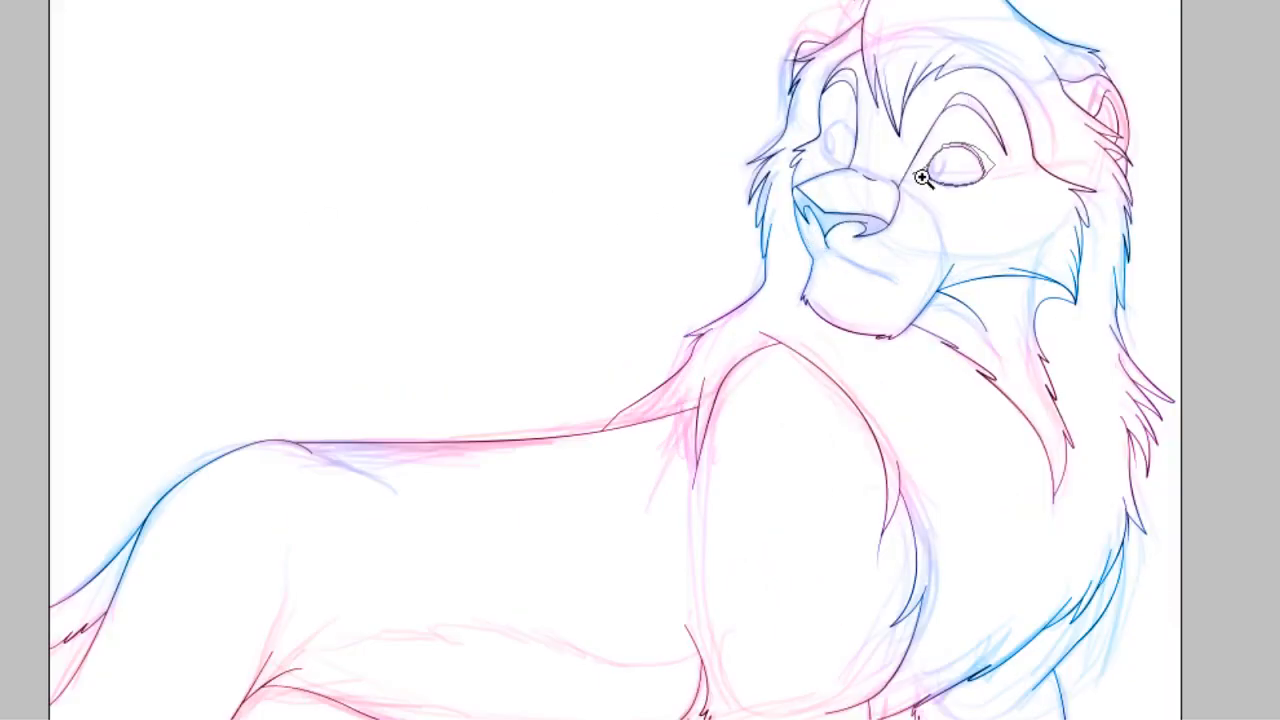
click(829, 221)
click(1085, 248)
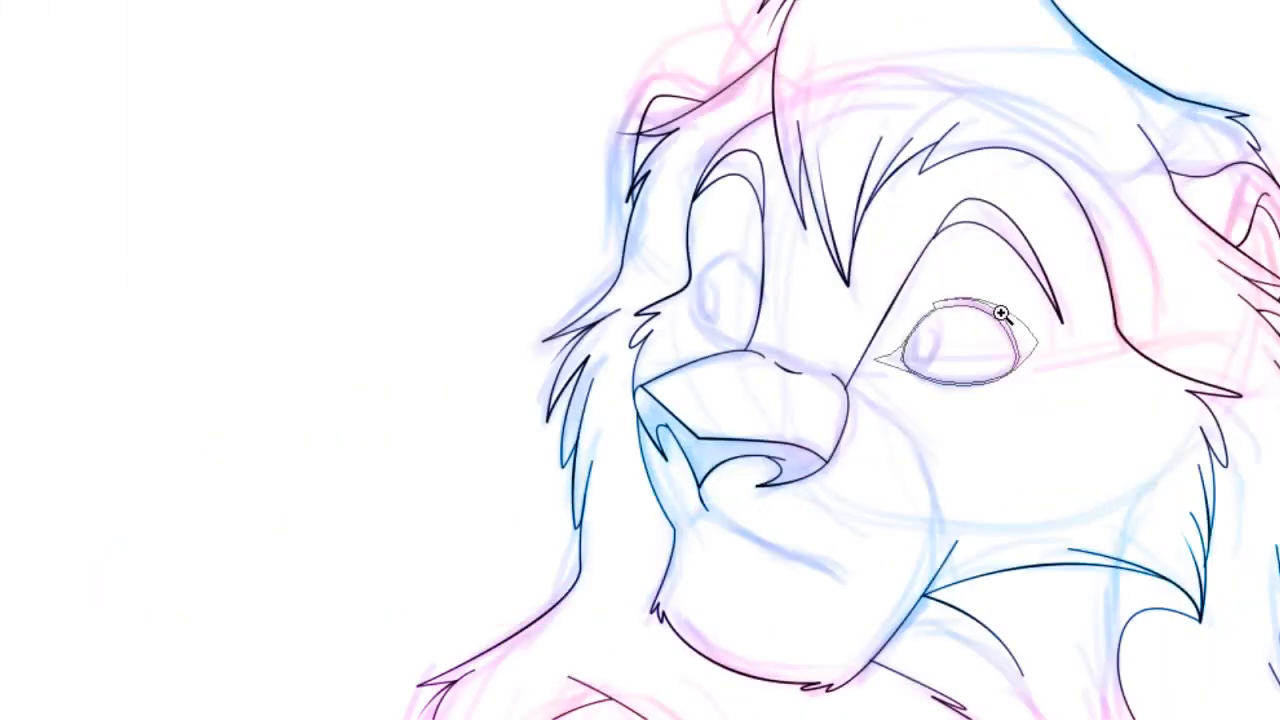
click(990, 366)
click(868, 372)
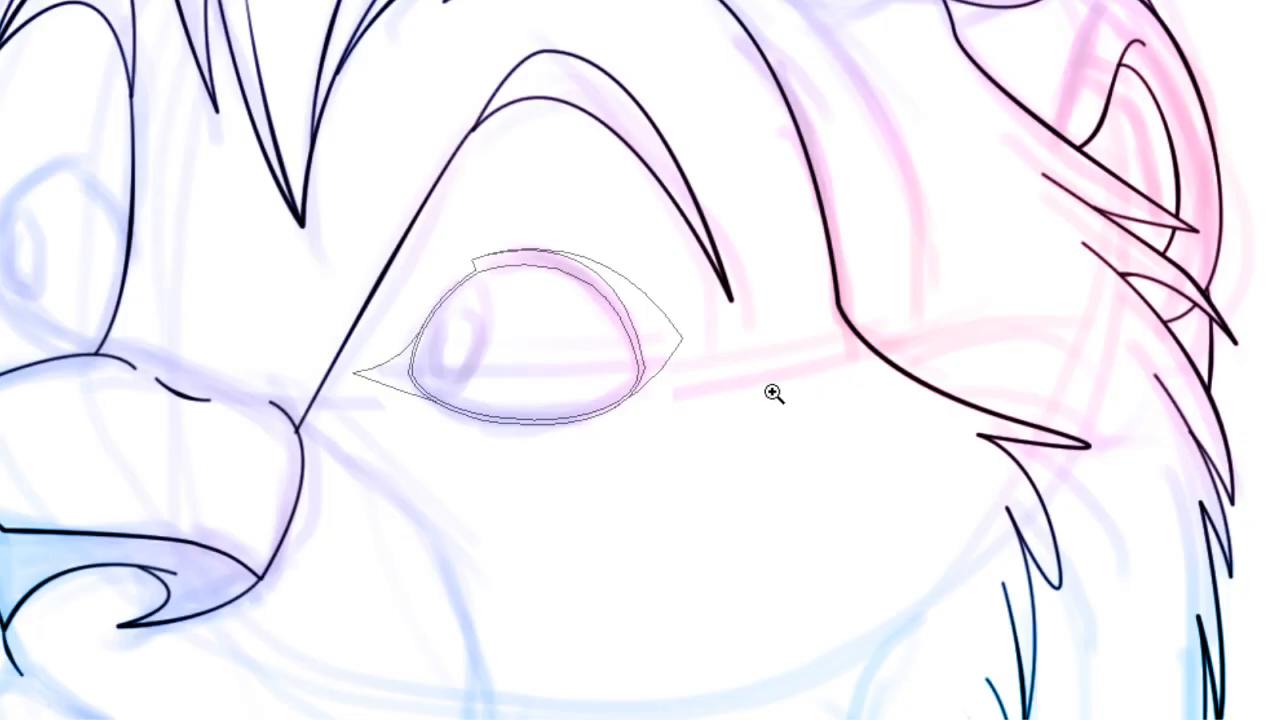
click(583, 371)
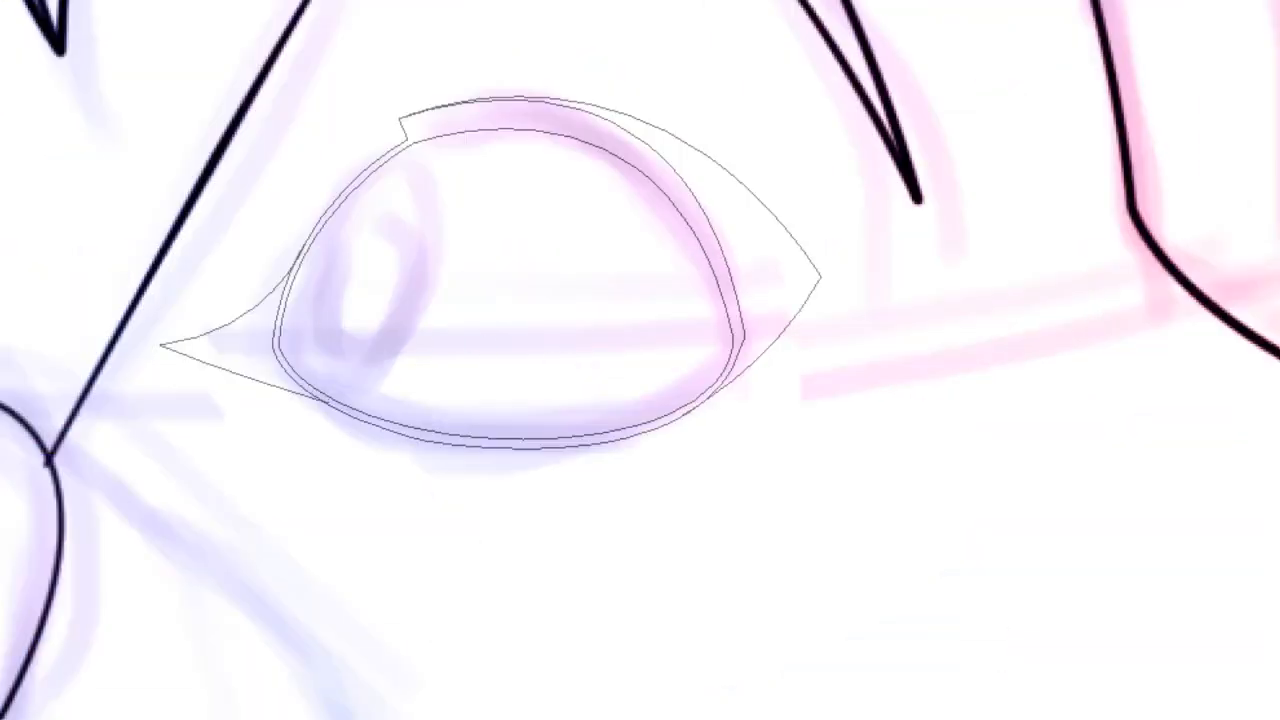
click(750, 202)
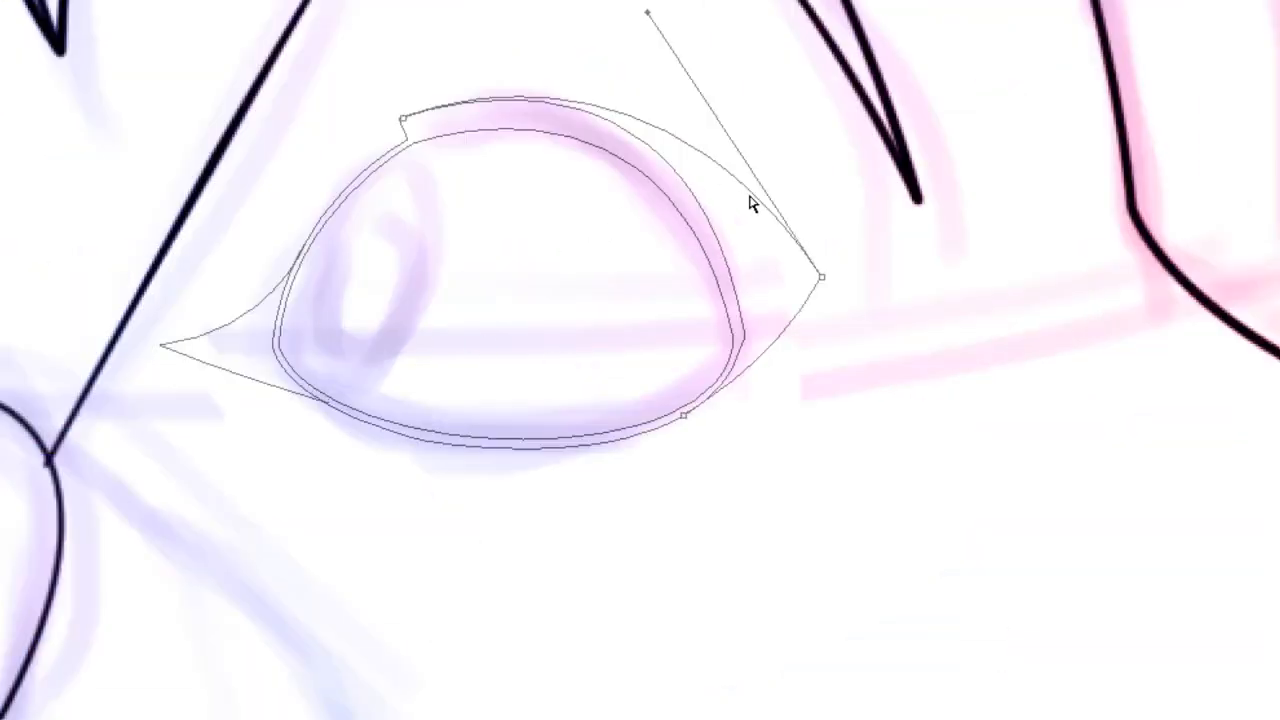
drag(651, 14, 745, 241)
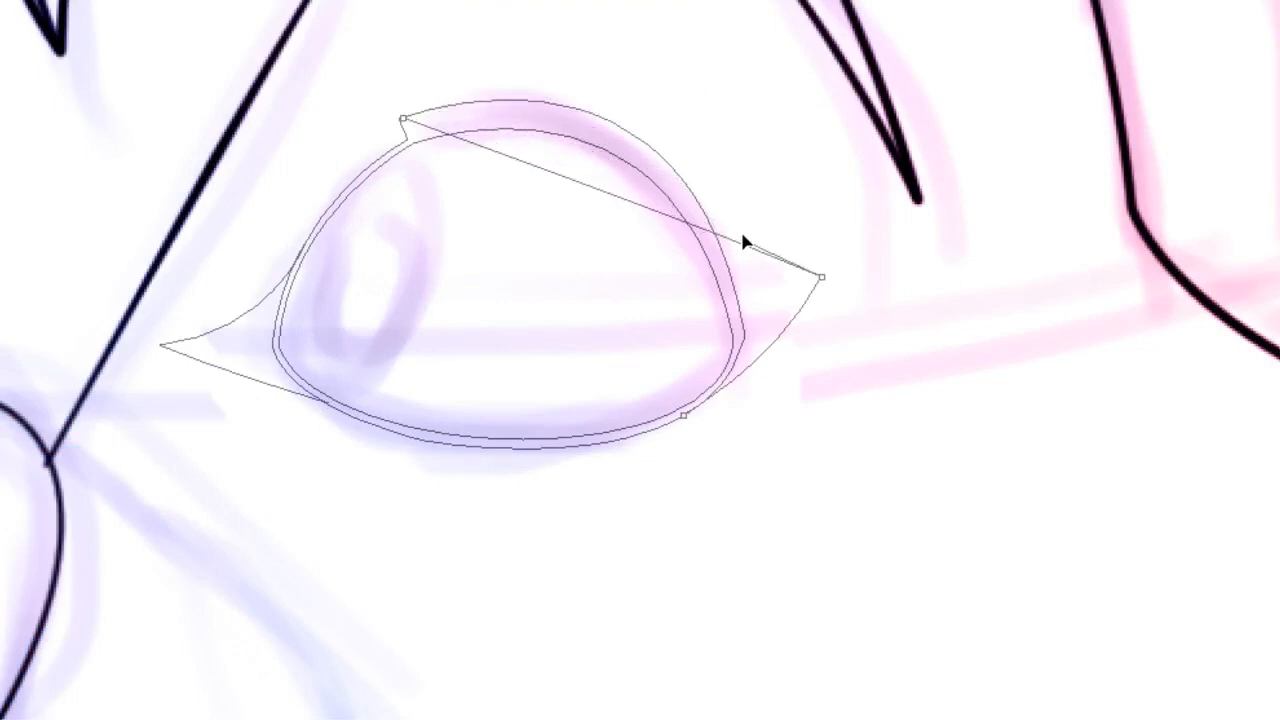
click(402, 119)
drag(402, 119, 677, 41)
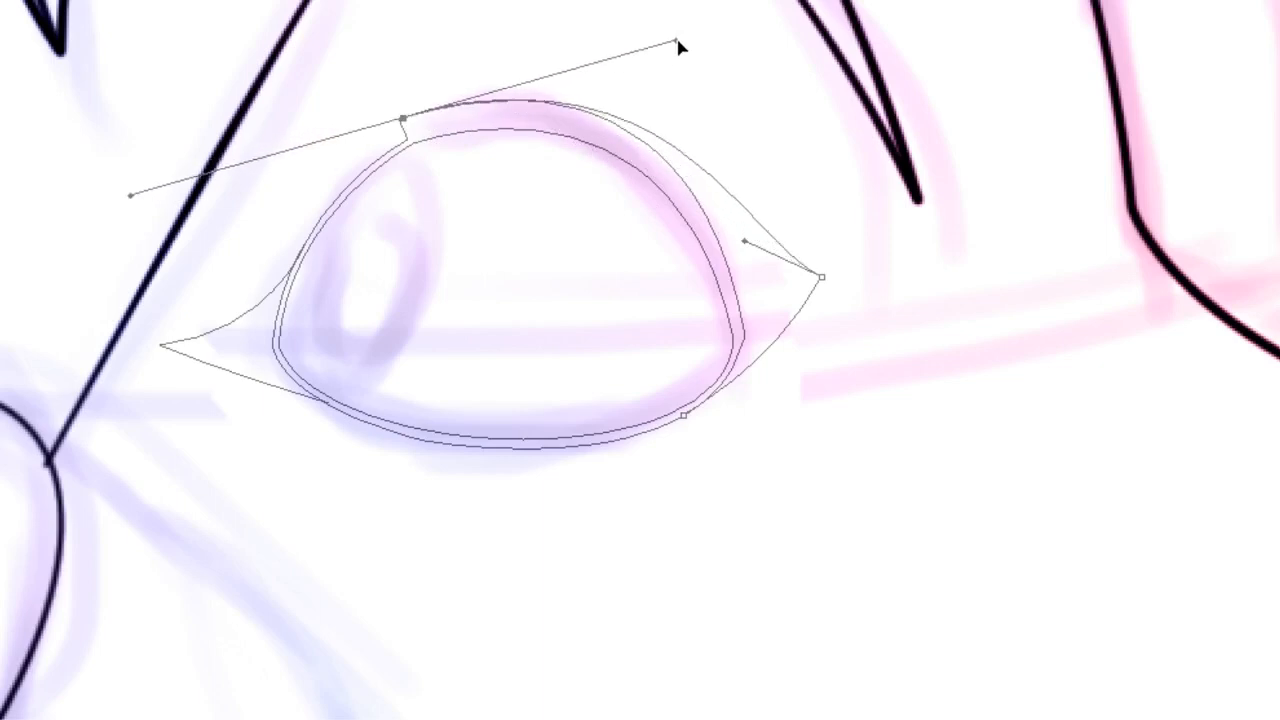
click(640, 86)
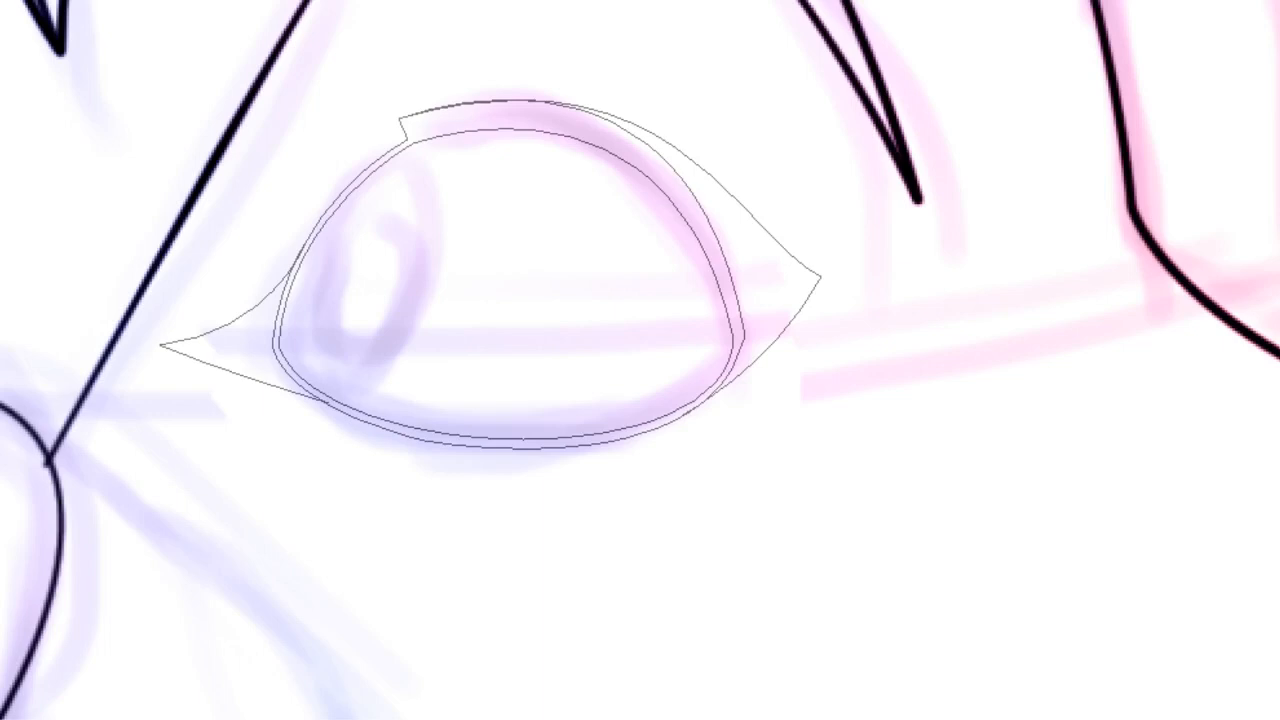
Step: Reattach the lower edge of the right-hand eye's outer corner wing to the eye outline and curve the wing's tip
click(725, 373)
drag(725, 373, 762, 350)
click(769, 206)
drag(823, 277, 834, 297)
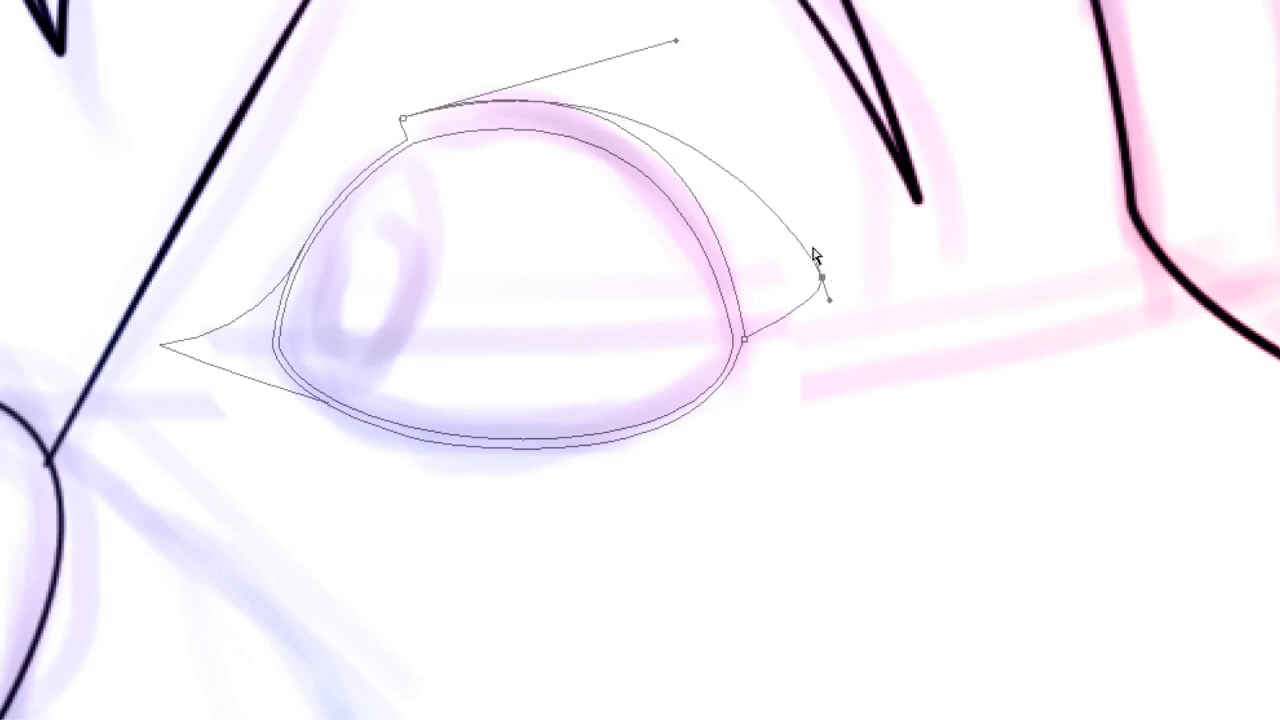
Step: Reshape the upper edge of the right-hand eye's outer corner wing by adjusting its handles, removing the curve handle at its tip
drag(676, 42, 672, 40)
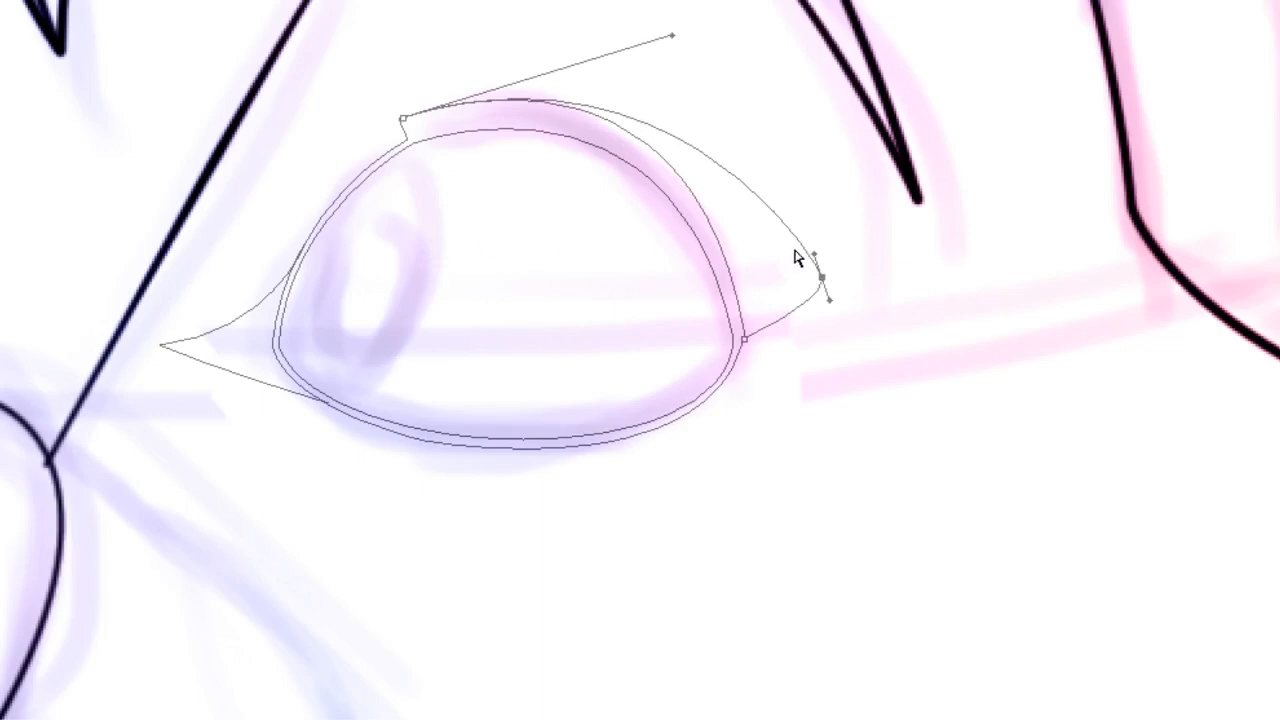
drag(814, 254, 734, 213)
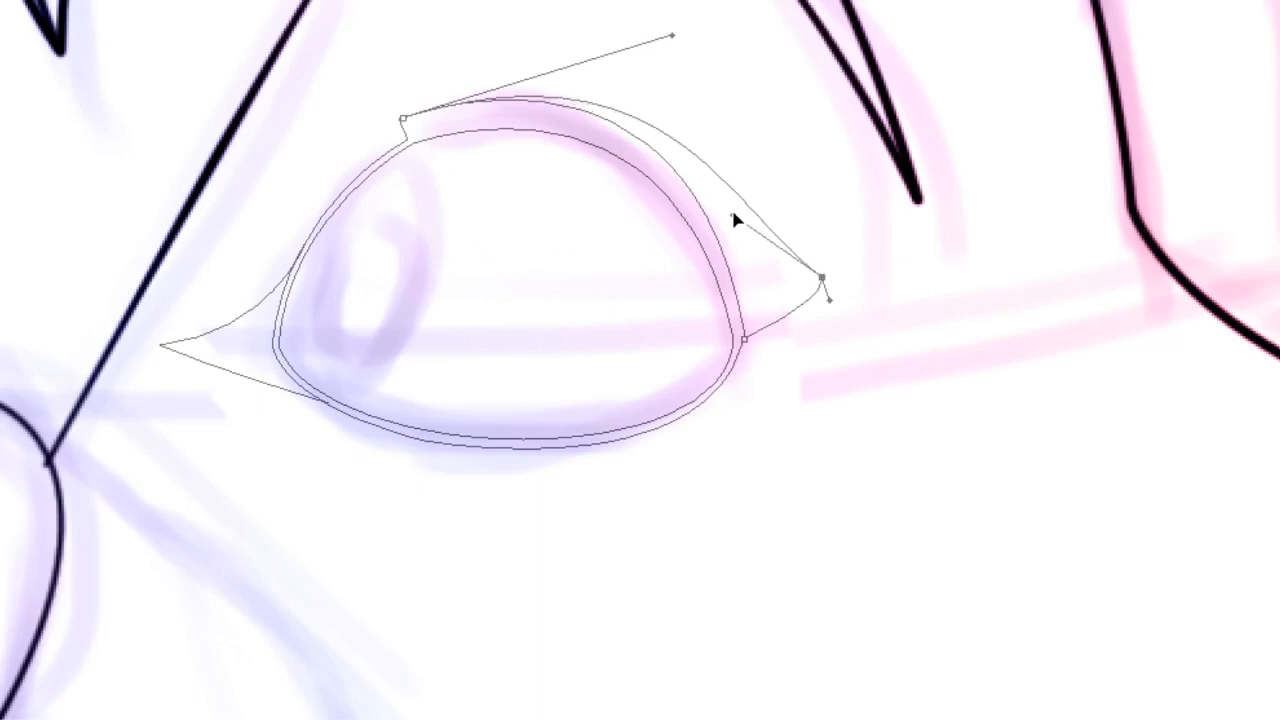
ctrl+click(836, 296)
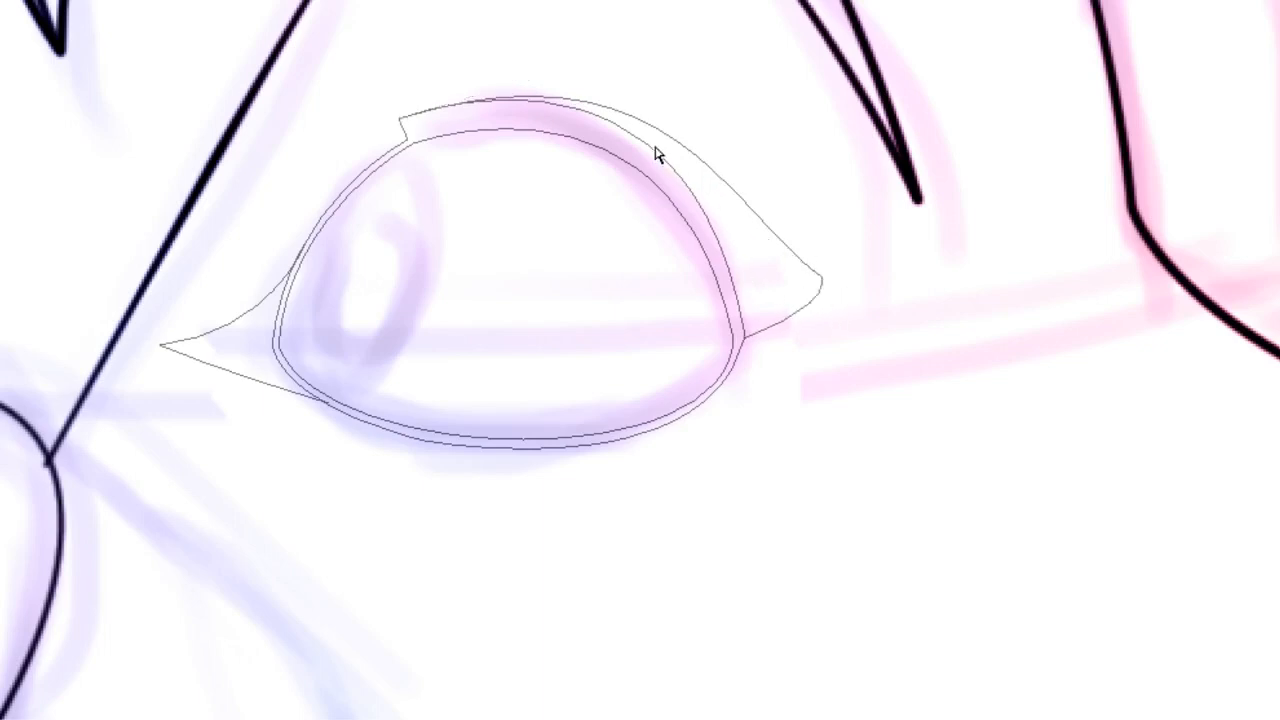
ctrl+click(729, 200)
drag(735, 218, 820, 277)
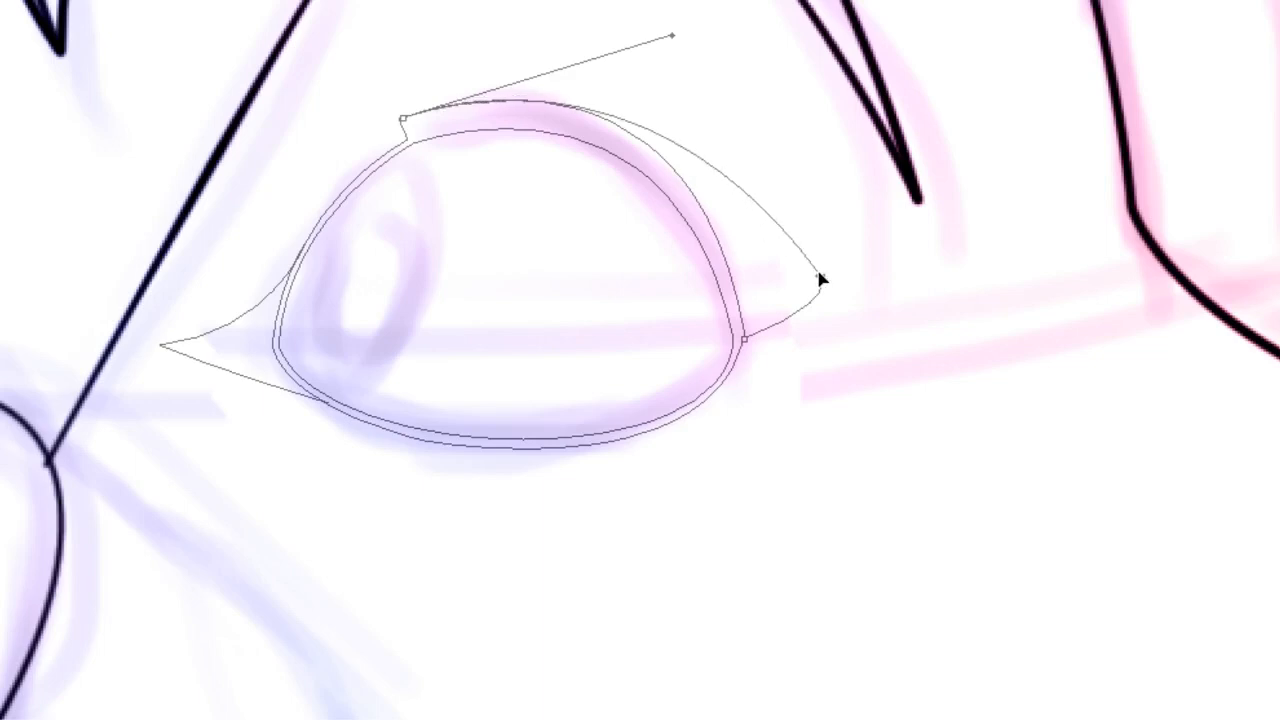
drag(672, 36, 630, 31)
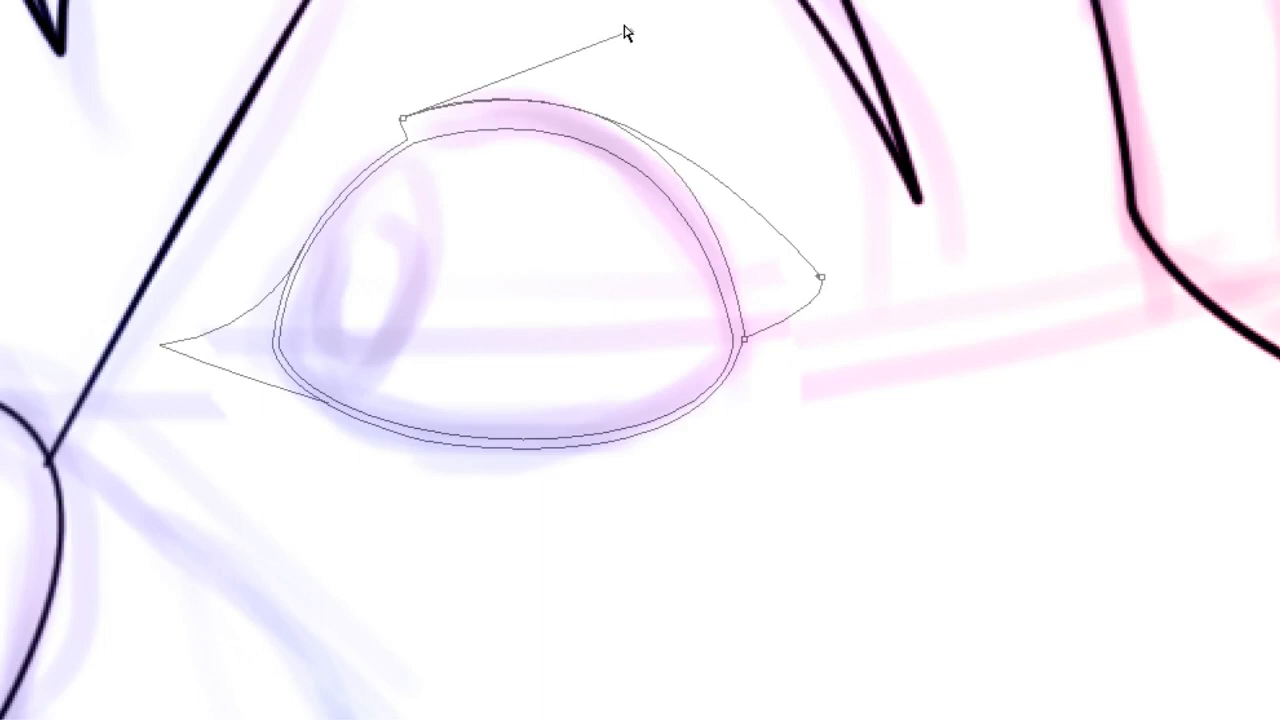
Step: Move all the right-hand eye paths toward the muzzle and distort their outer side so it tilts upward and tapers
drag(844, 64, 122, 512)
drag(398, 380, 329, 469)
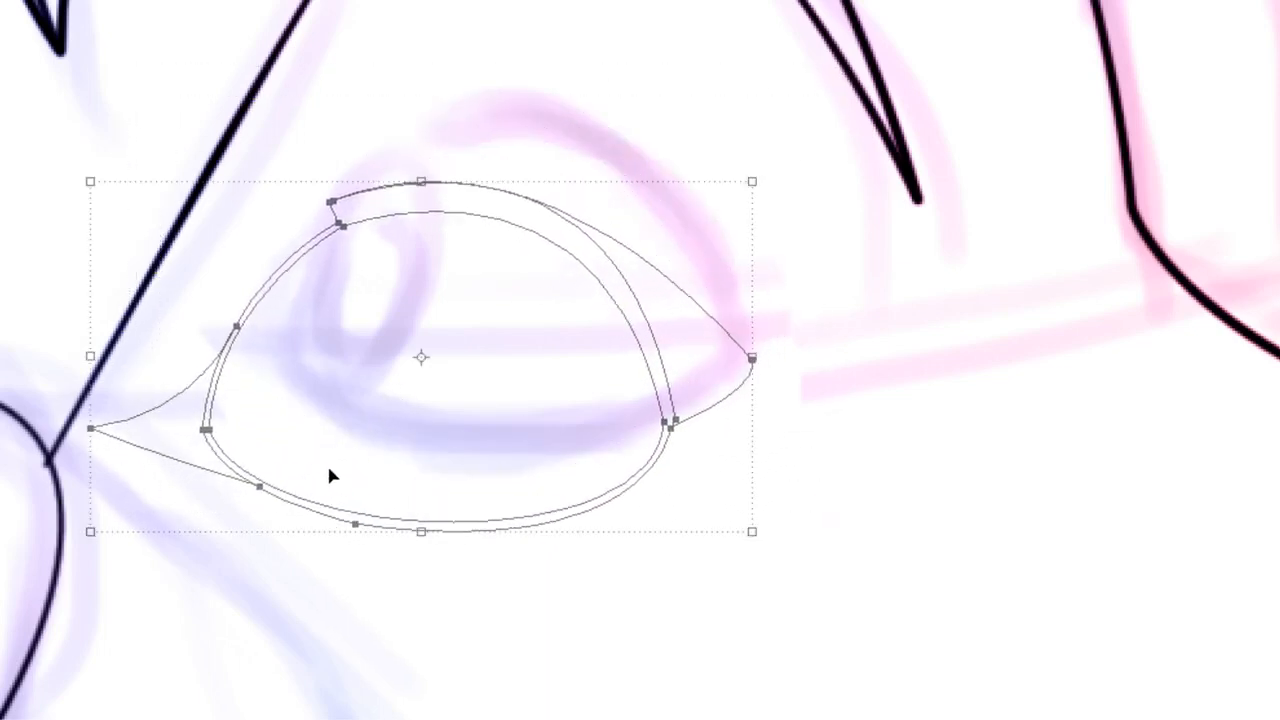
click(754, 535)
drag(754, 535, 741, 487)
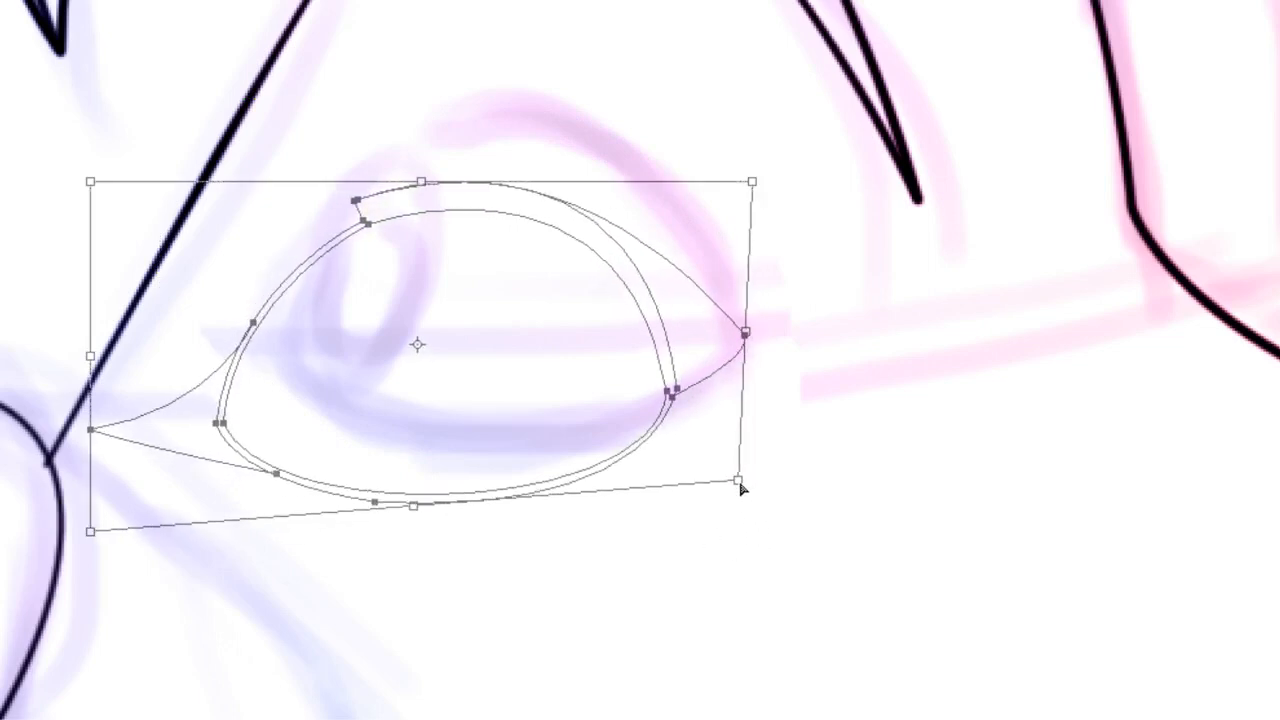
drag(752, 183, 782, 140)
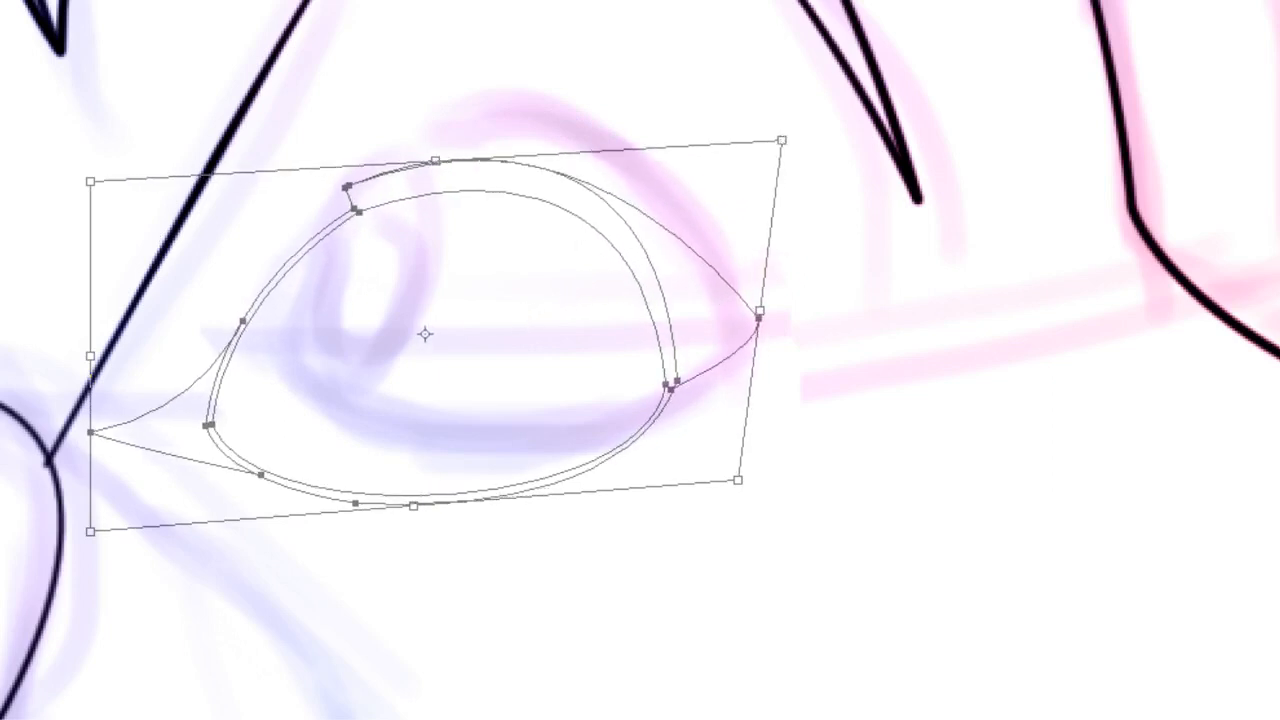
key(Return)
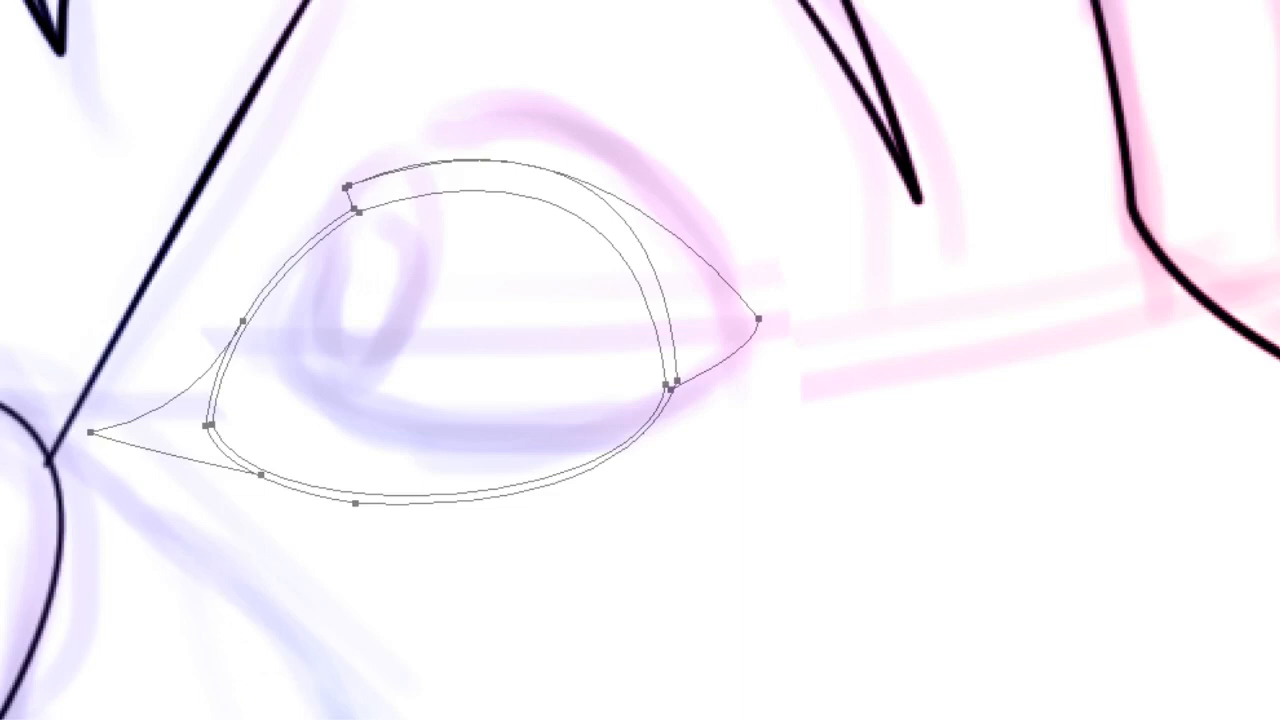
Step: Delete the outer and inner corner wing paths of the right-hand eye, keeping only the rounded eye outline
click(349, 186)
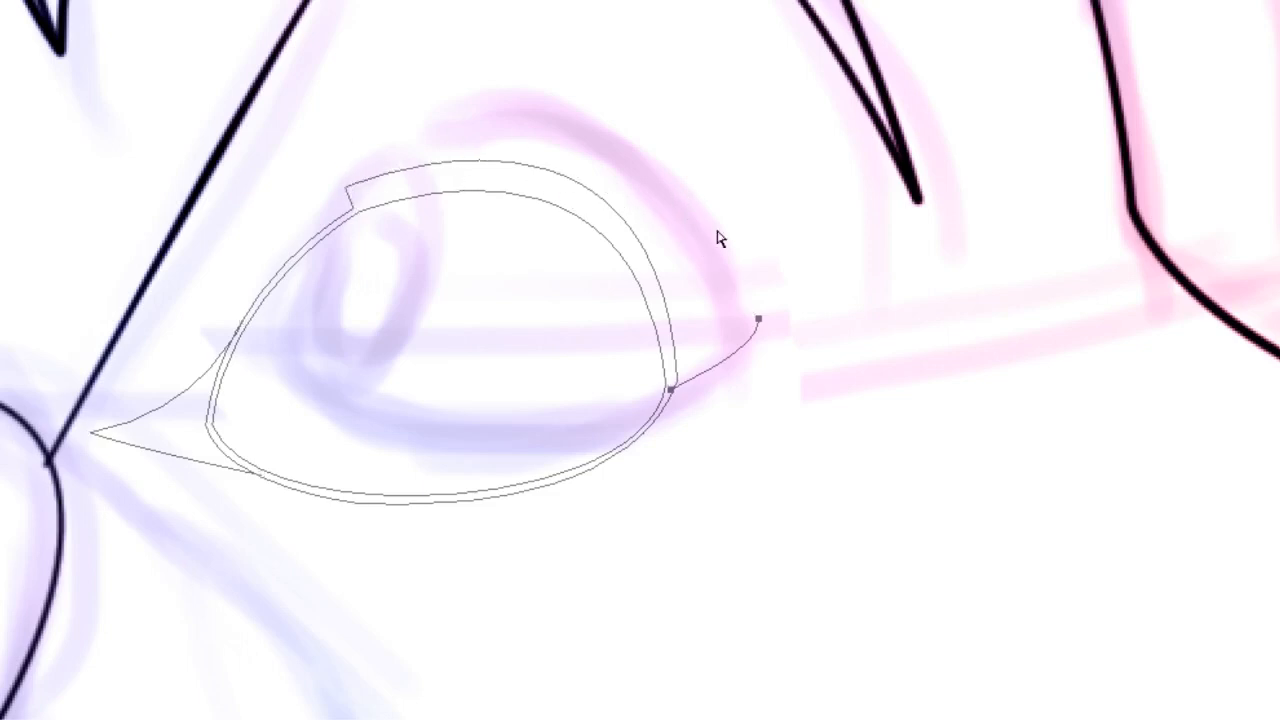
click(758, 320)
click(238, 338)
click(258, 478)
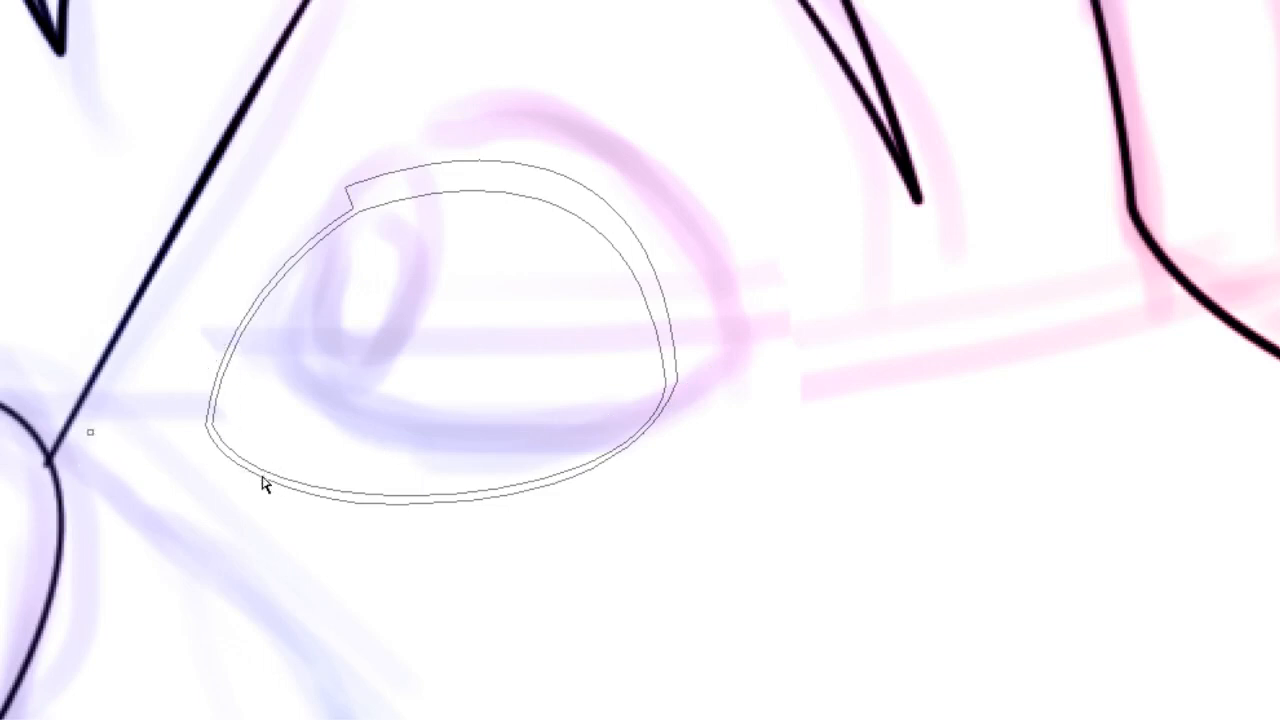
click(91, 441)
Step: Thin the upper lid of the right-hand eye by bringing the outer path's start point and curve closer to the inner path
click(491, 170)
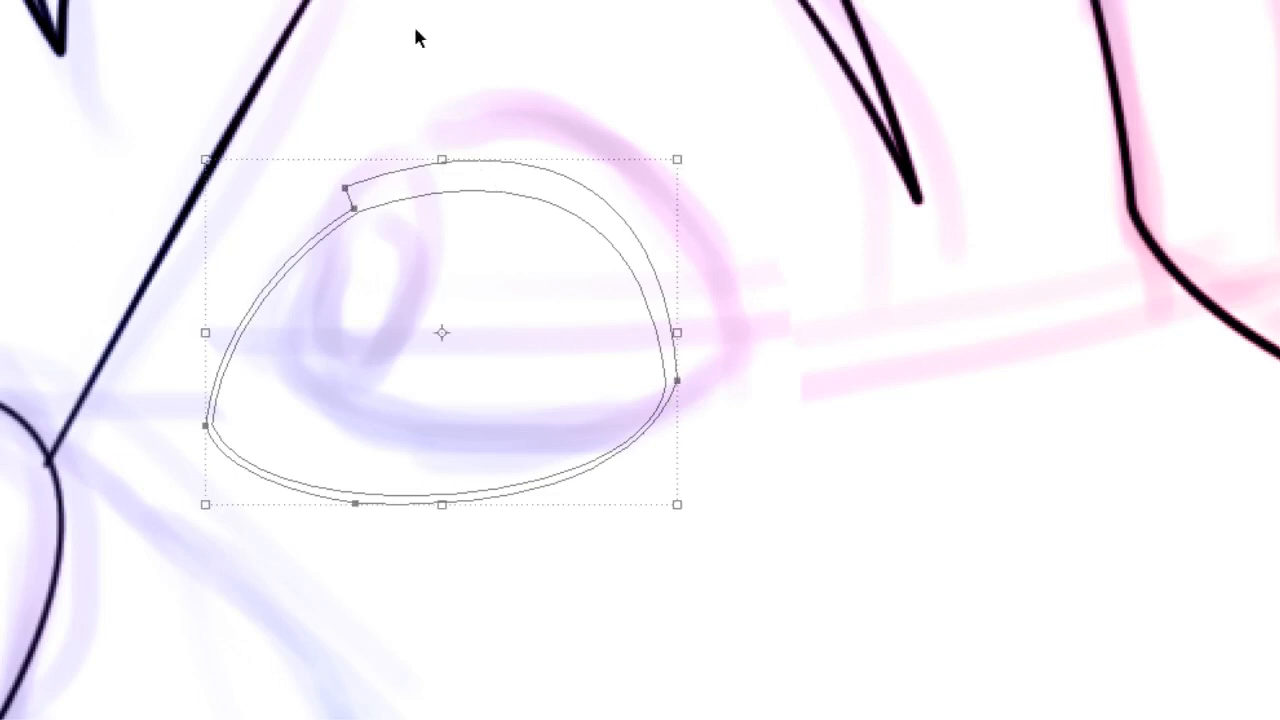
click(143, 225)
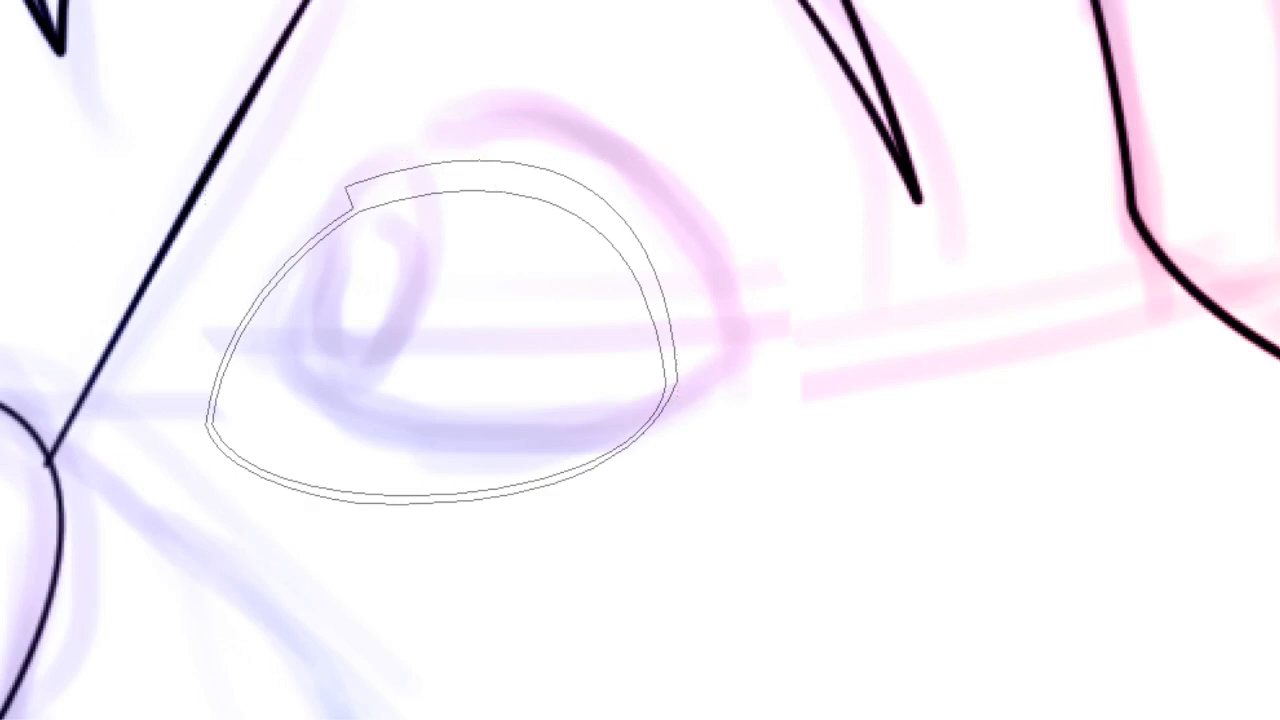
click(492, 163)
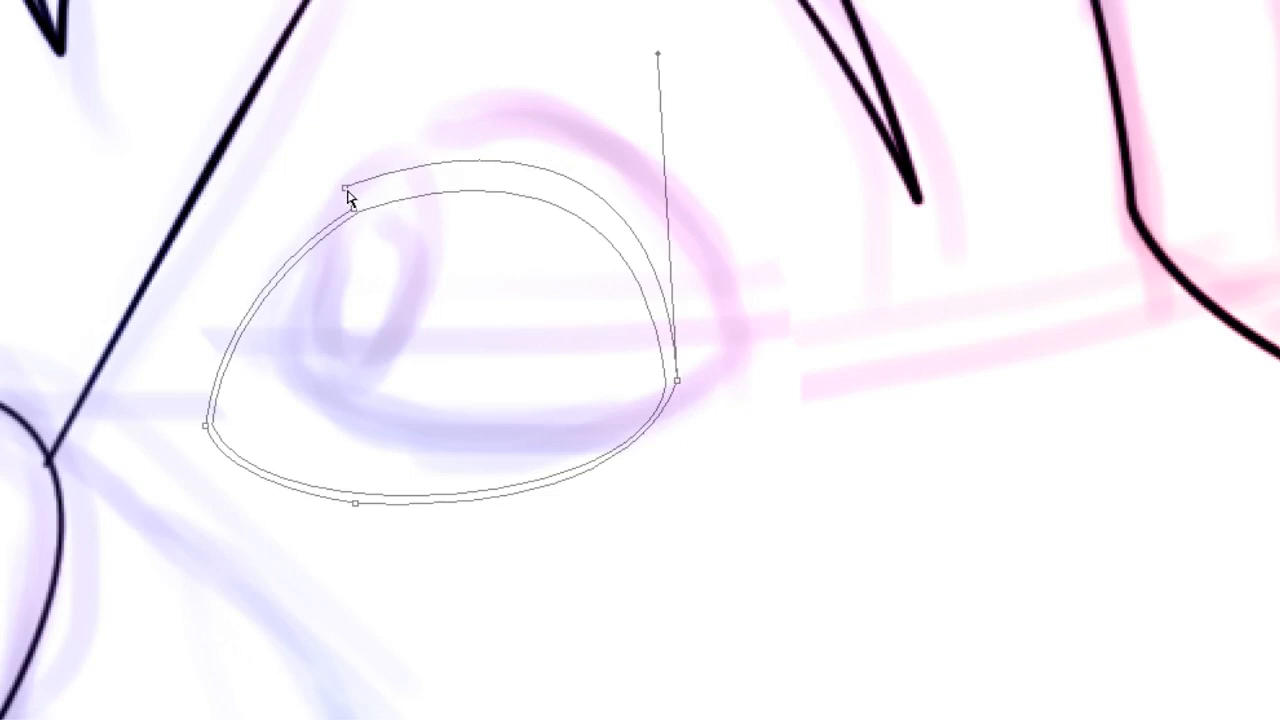
drag(346, 189, 350, 197)
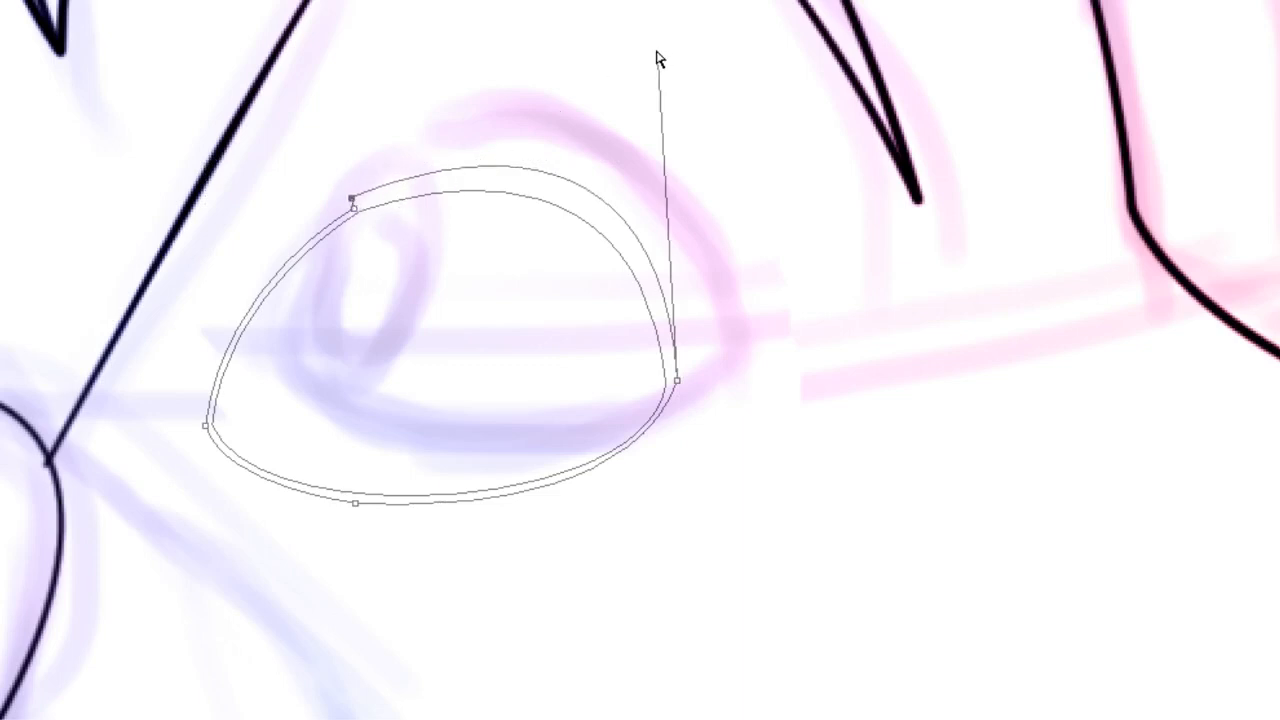
drag(658, 53, 650, 85)
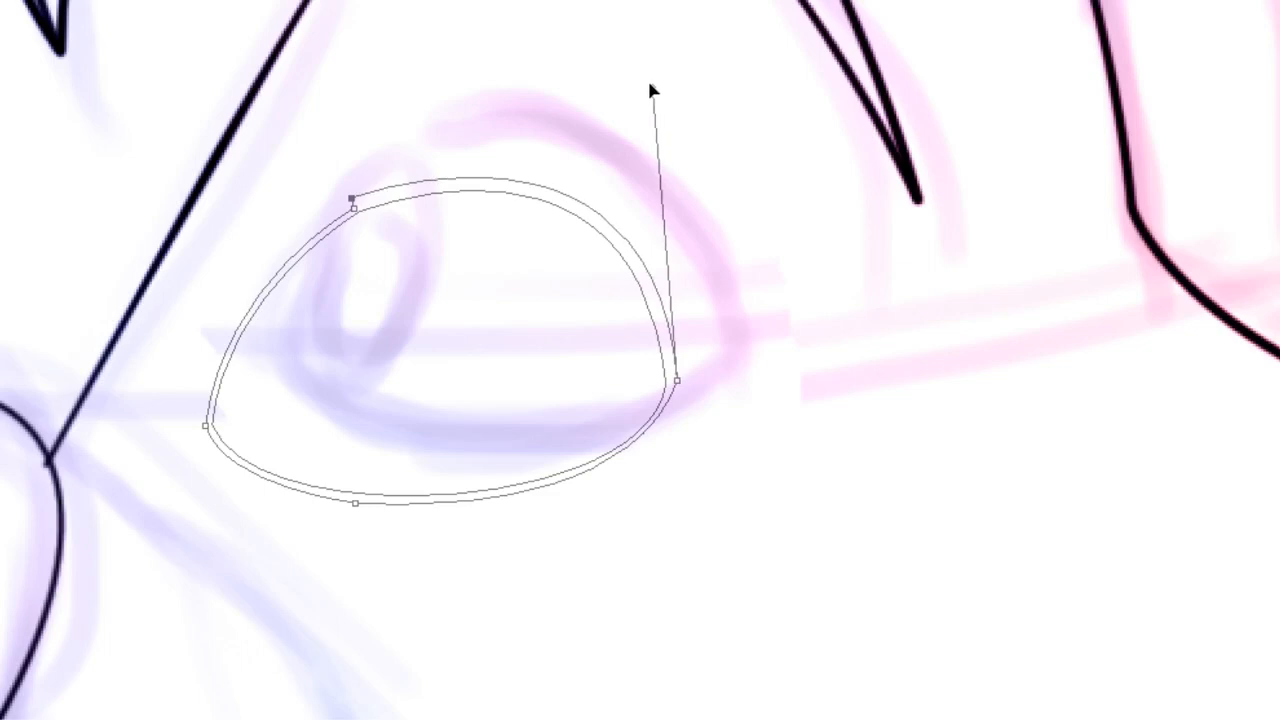
click(697, 139)
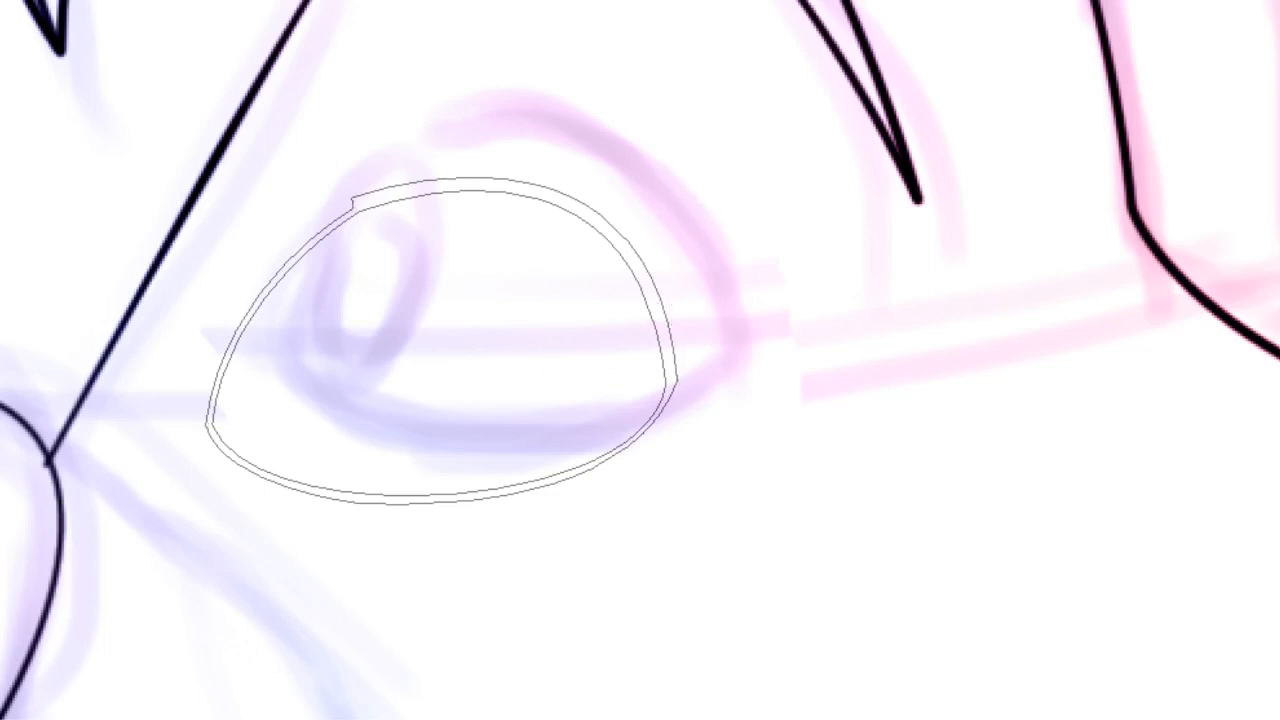
Step: Flatten the lower curve of the right-hand eye's inner path by adjusting the handles at both eye corners
click(310, 491)
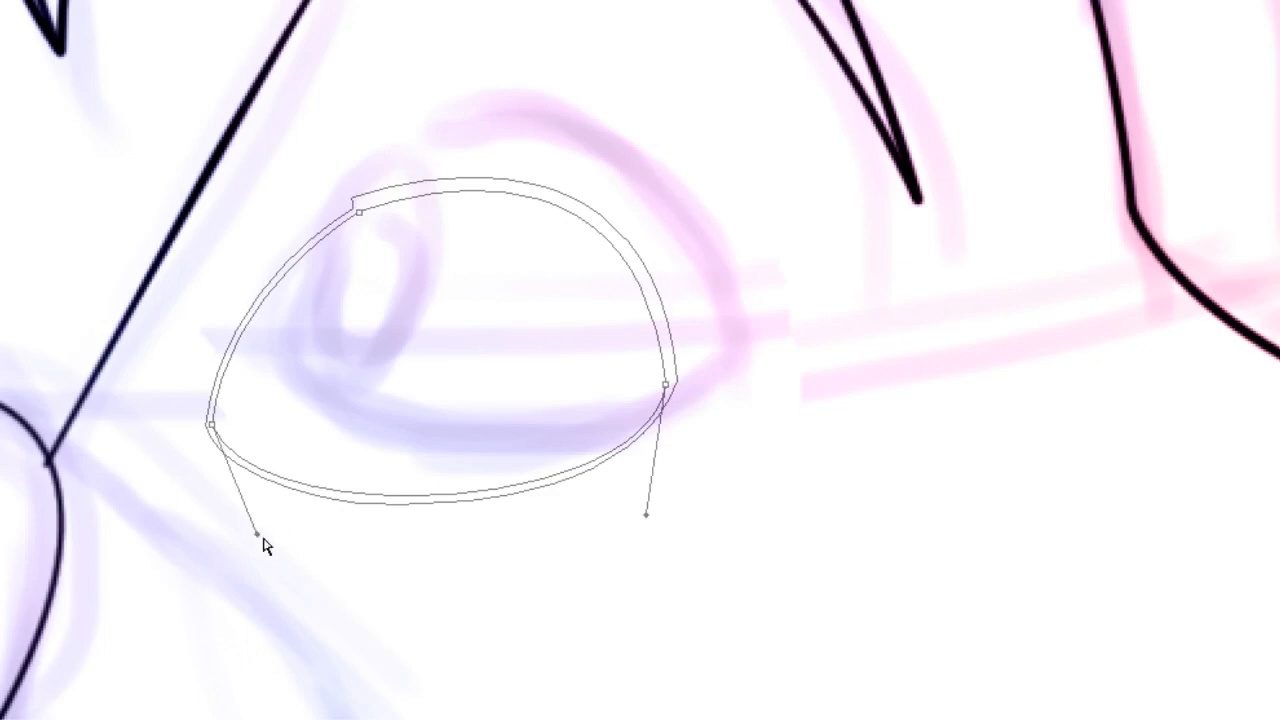
drag(254, 535, 290, 511)
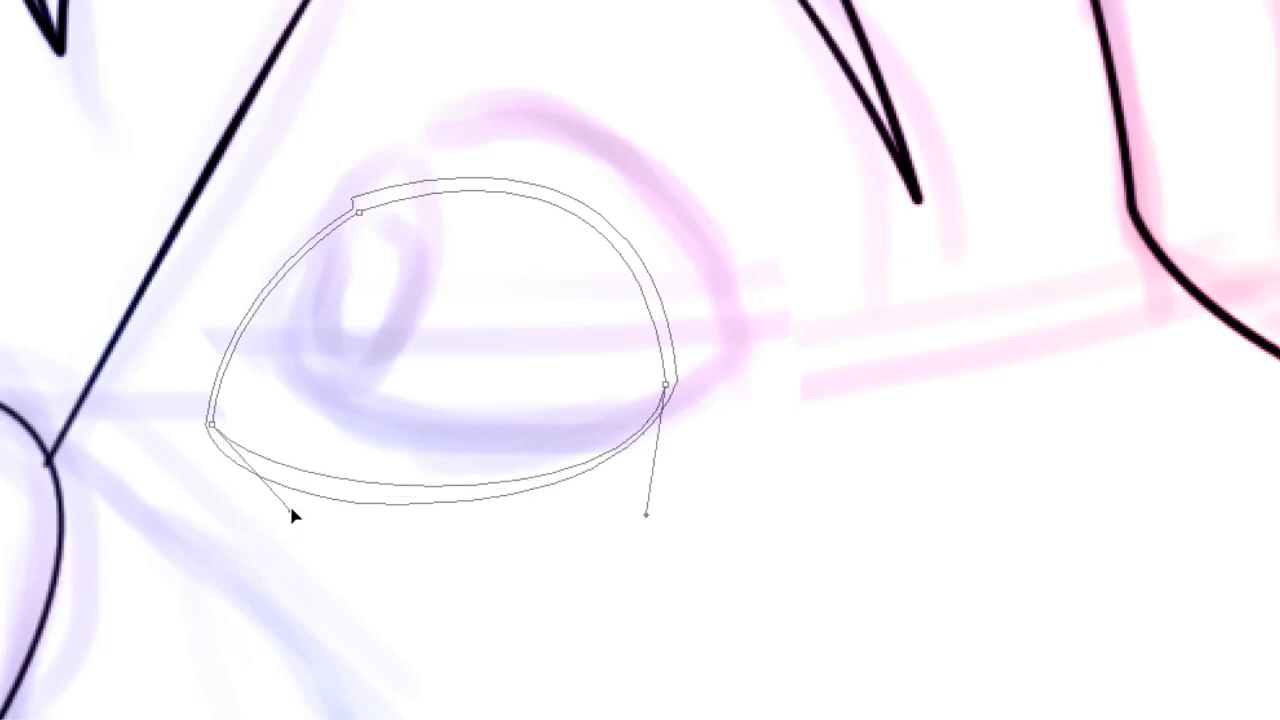
drag(647, 515, 619, 496)
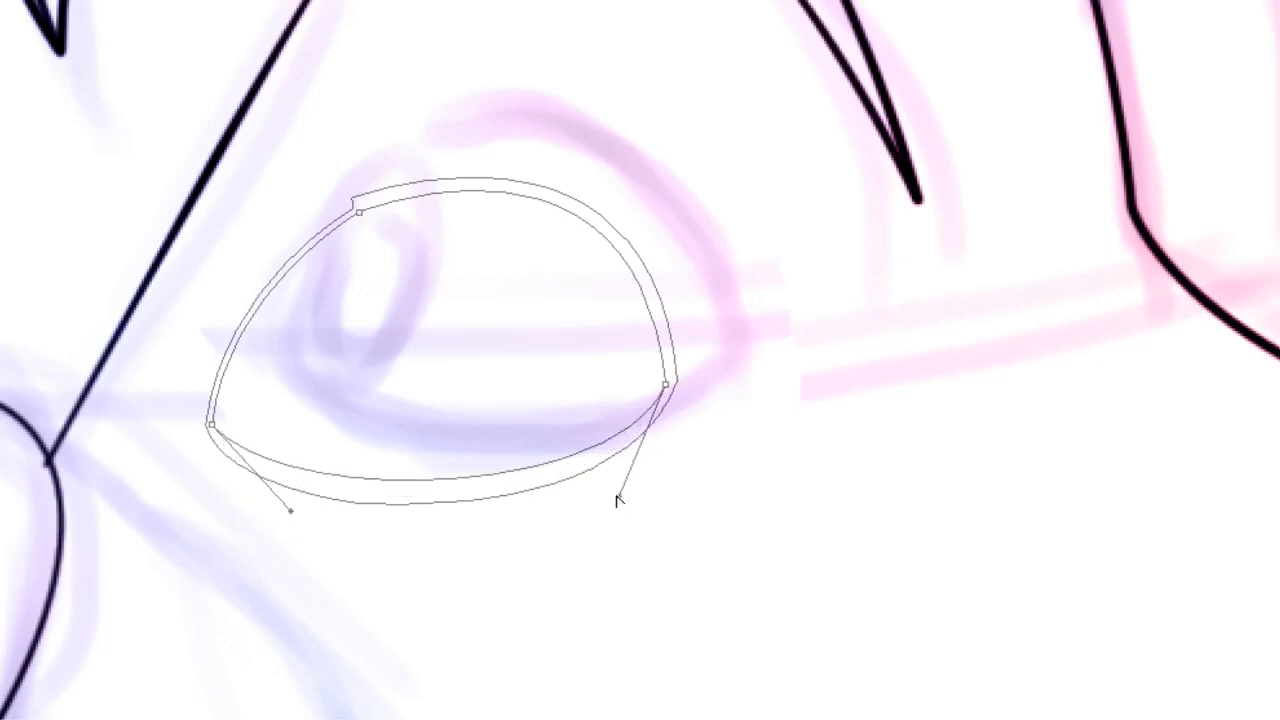
Step: Raise the lower curve of the right-hand eye's outer path to follow the inner path with a thin, even gap
click(400, 507)
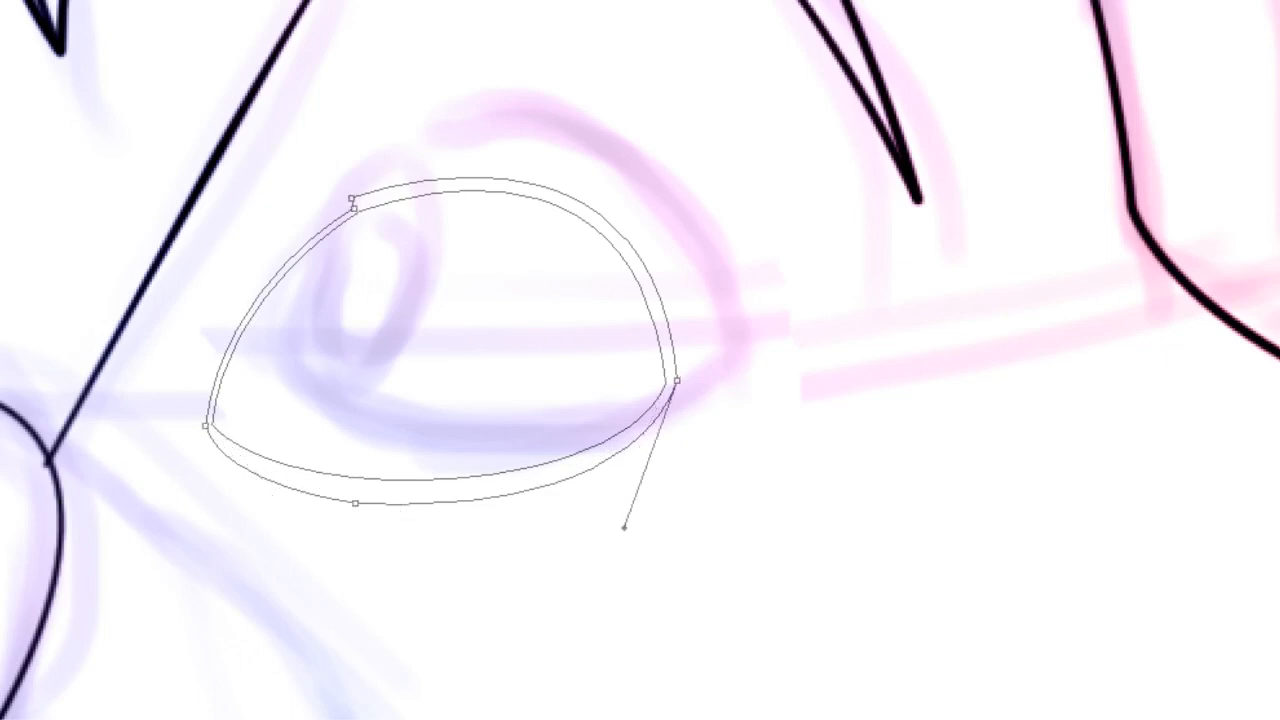
click(357, 505)
drag(356, 503, 362, 490)
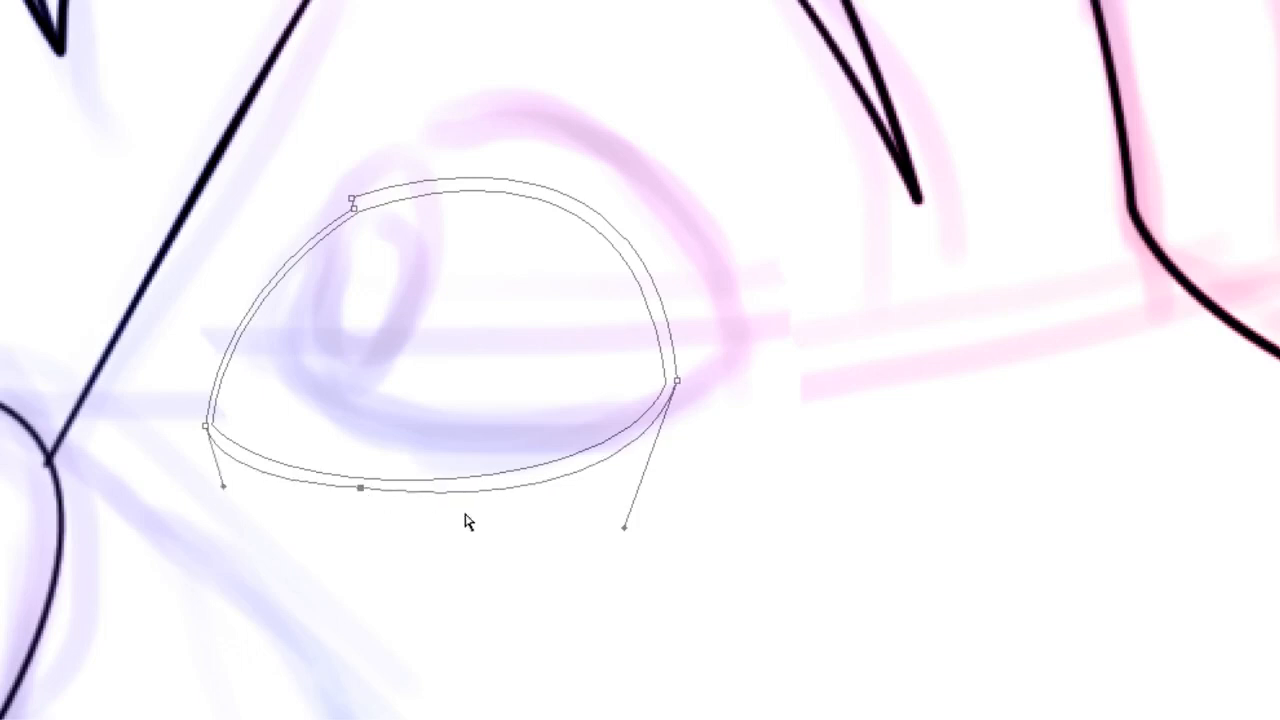
drag(624, 527, 613, 508)
drag(223, 488, 234, 478)
click(314, 420)
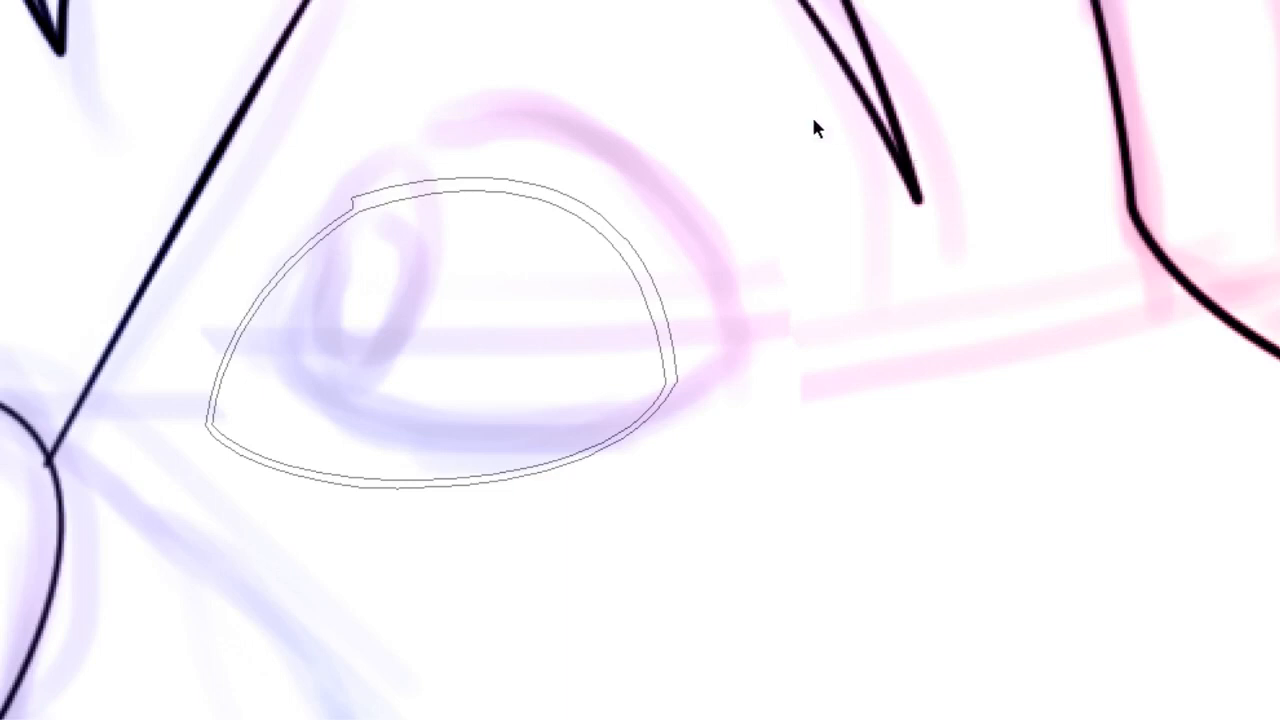
Step: Try widening the right-hand eye outline toward its outer corner, and undo that widening
drag(808, 120, 157, 576)
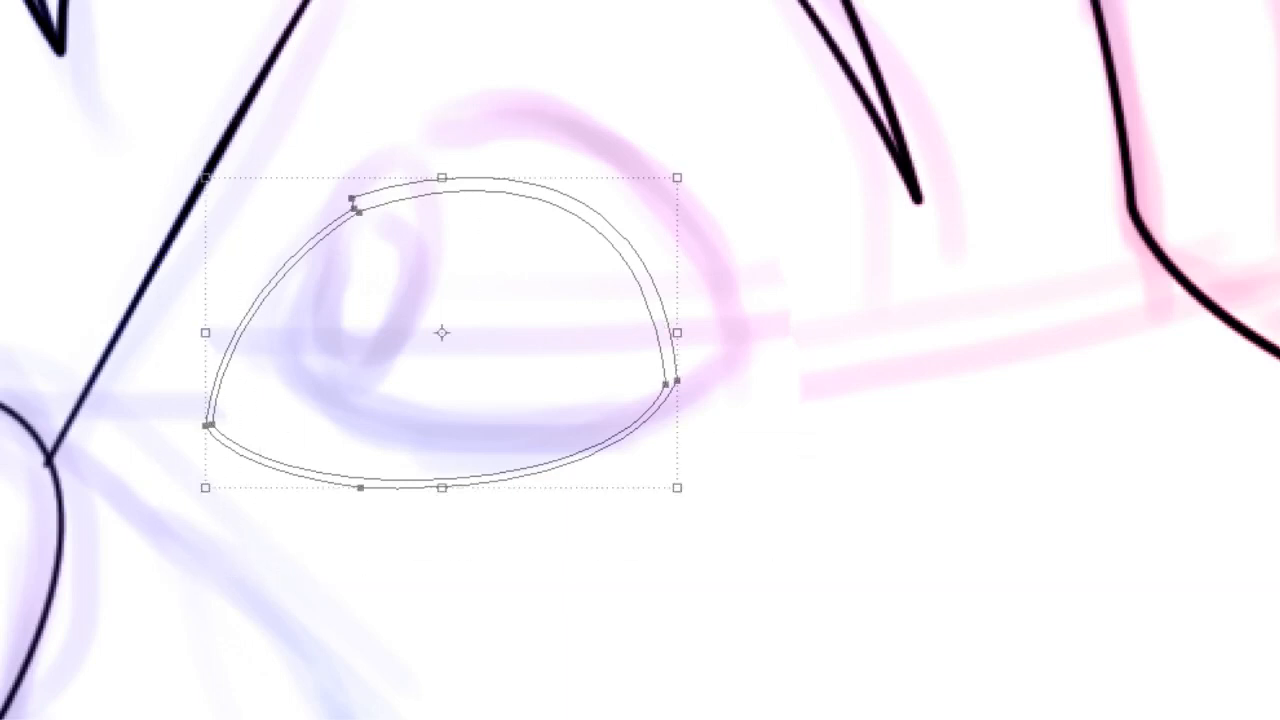
key(ctrl+minus)
key(ctrl+minus)
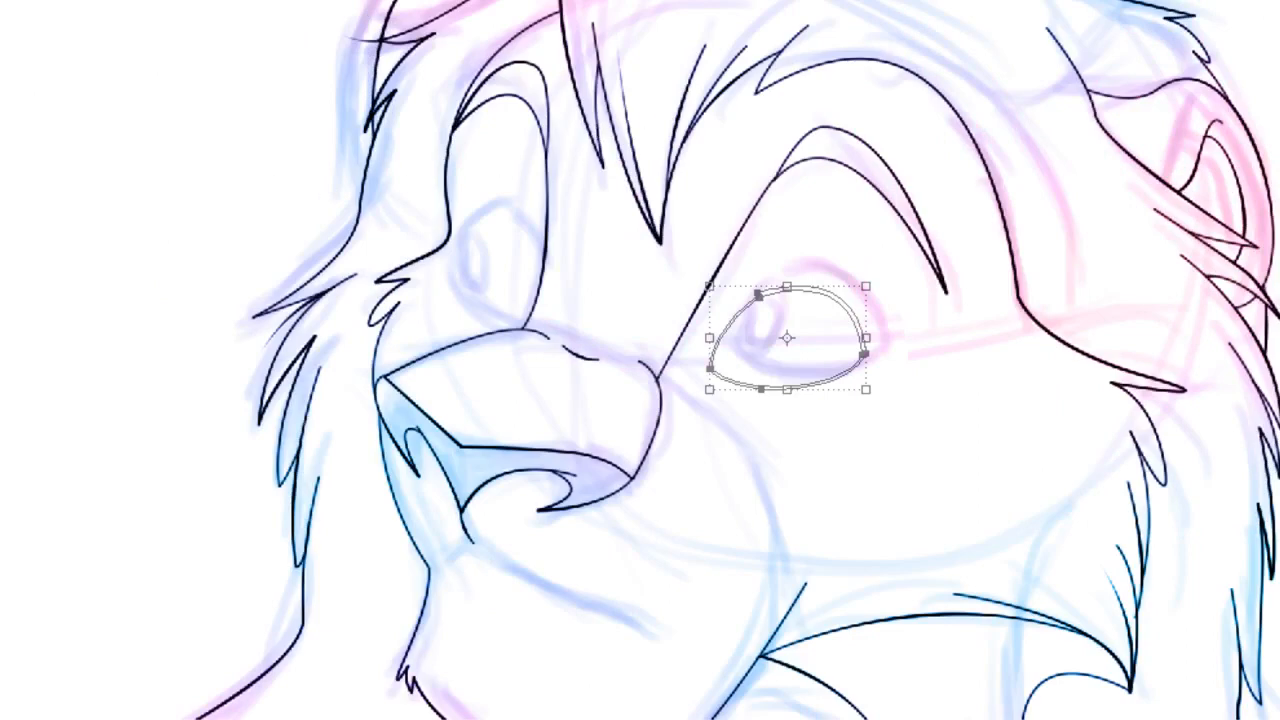
click(201, 117)
drag(906, 262, 656, 430)
mouse_move(862, 338)
mouse_down()
mouse_move(598, 338)
mouse_move(882, 338)
mouse_up()
drag(885, 289, 893, 289)
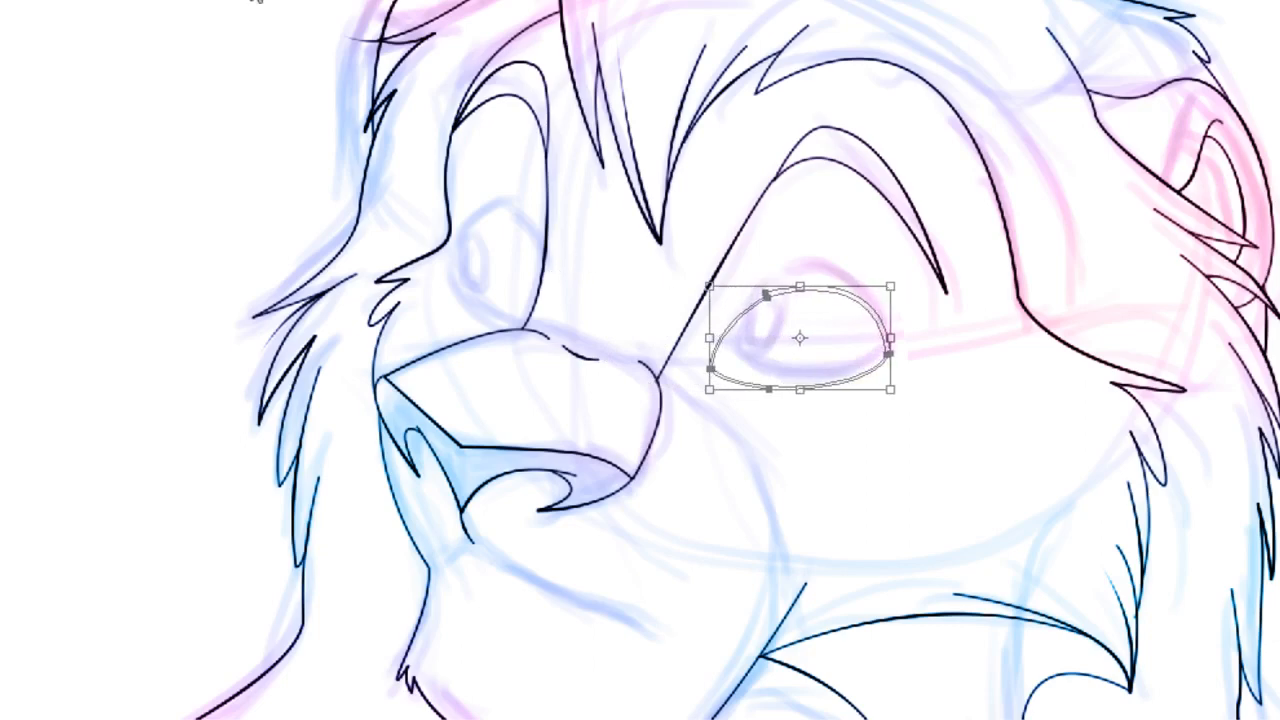
key(ctrl+z)
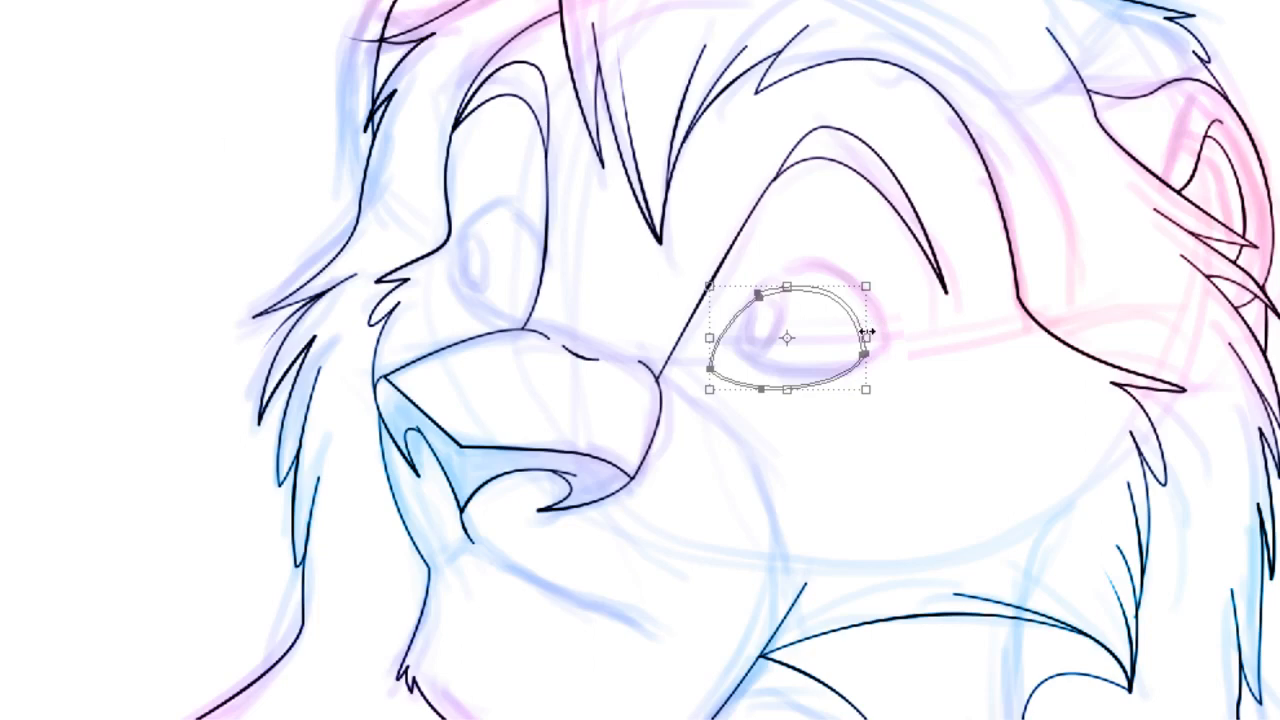
Step: Place a horizontally mirrored copy of the eye outline over the left-hand eye and distort it to fit the sketch
drag(865, 338, 475, 276)
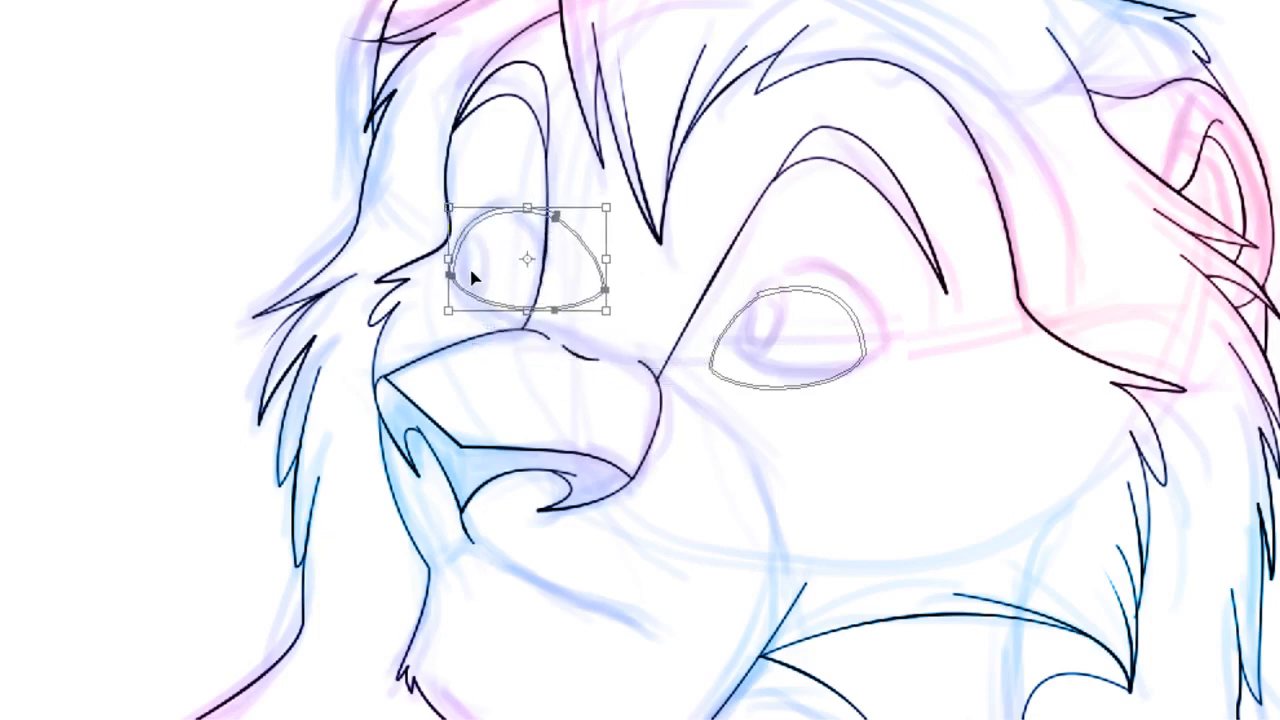
drag(603, 323, 576, 342)
drag(605, 209, 582, 233)
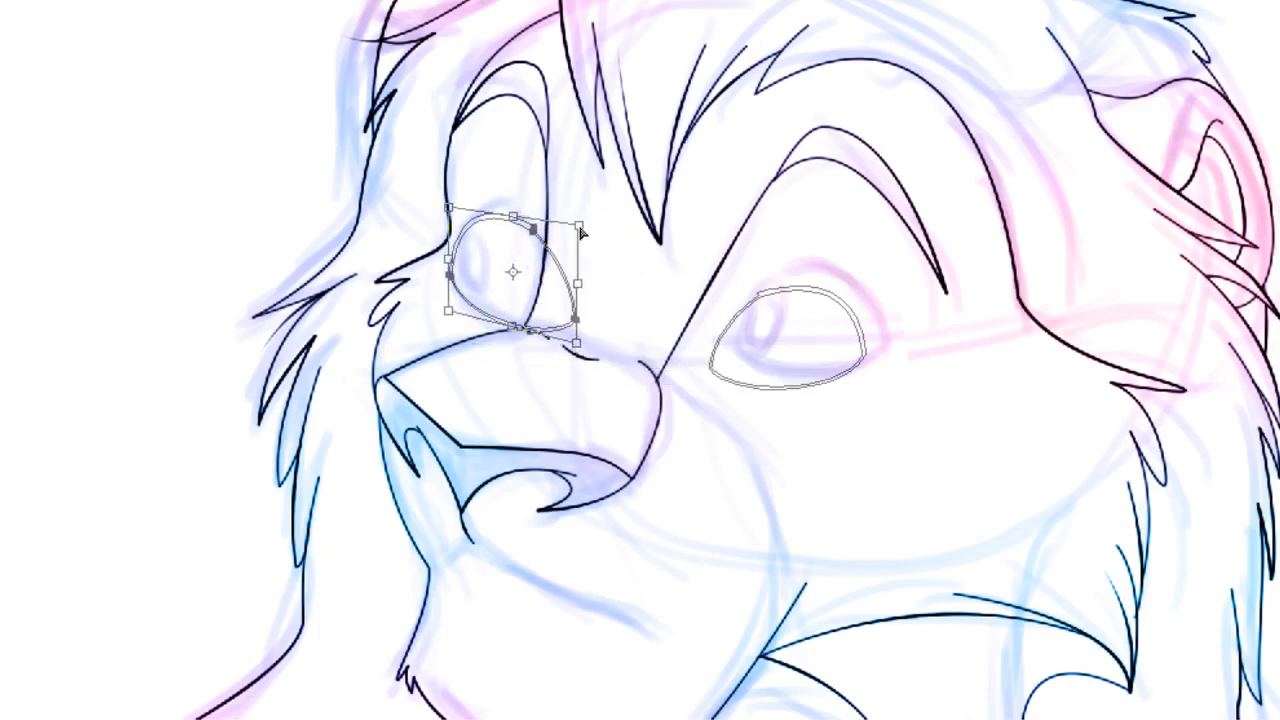
drag(448, 312, 446, 302)
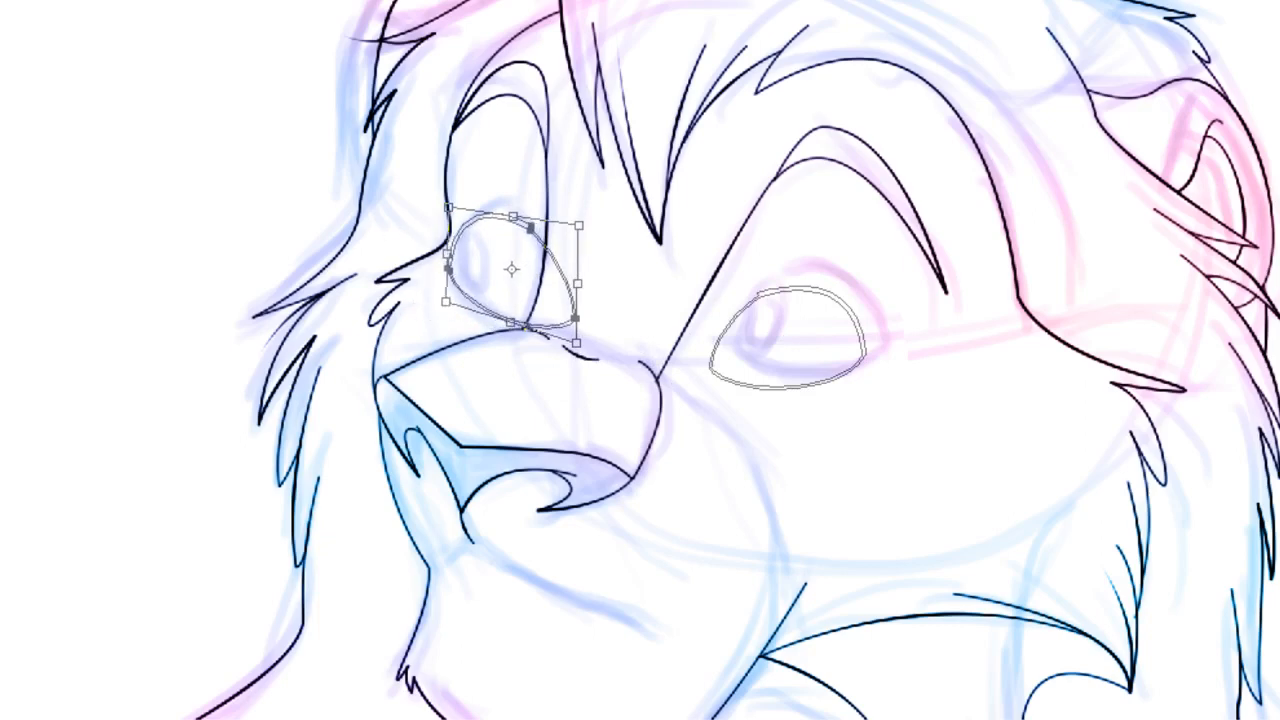
key(Return)
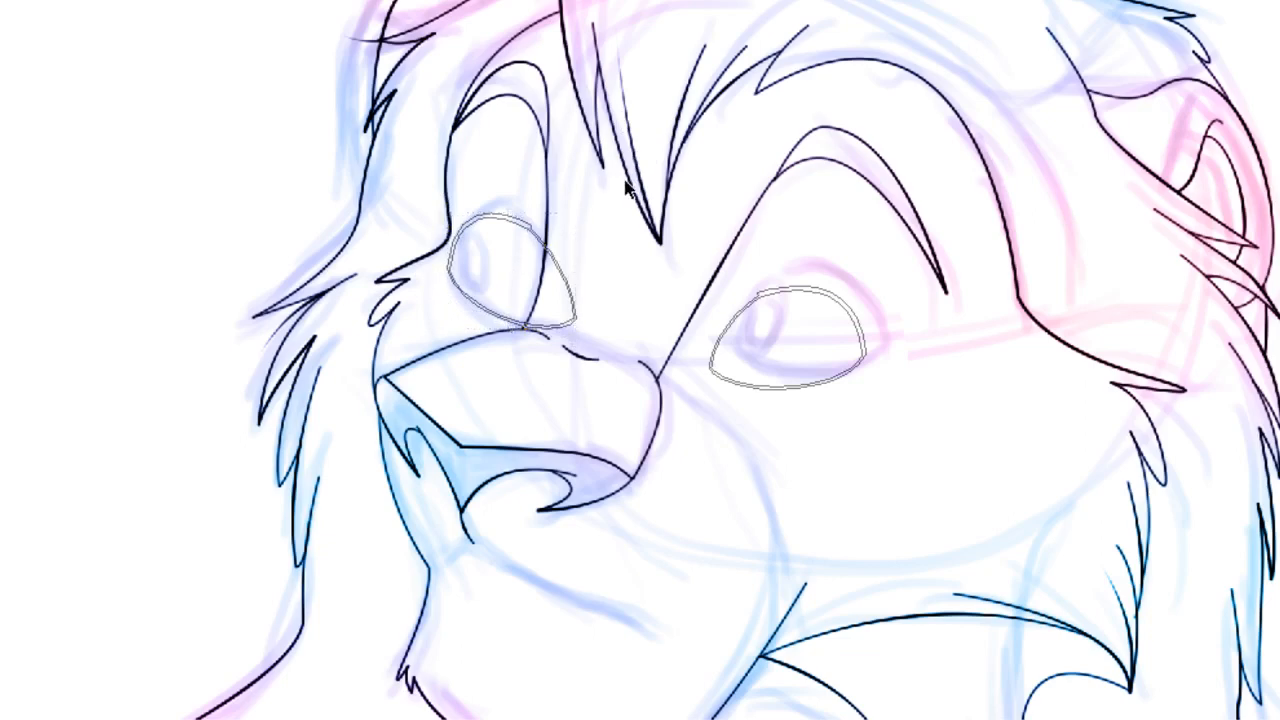
Step: Distort the left-hand eye outline at three corners, raising its outer side and pulling in its inner corner to match the sketch
drag(622, 168, 377, 370)
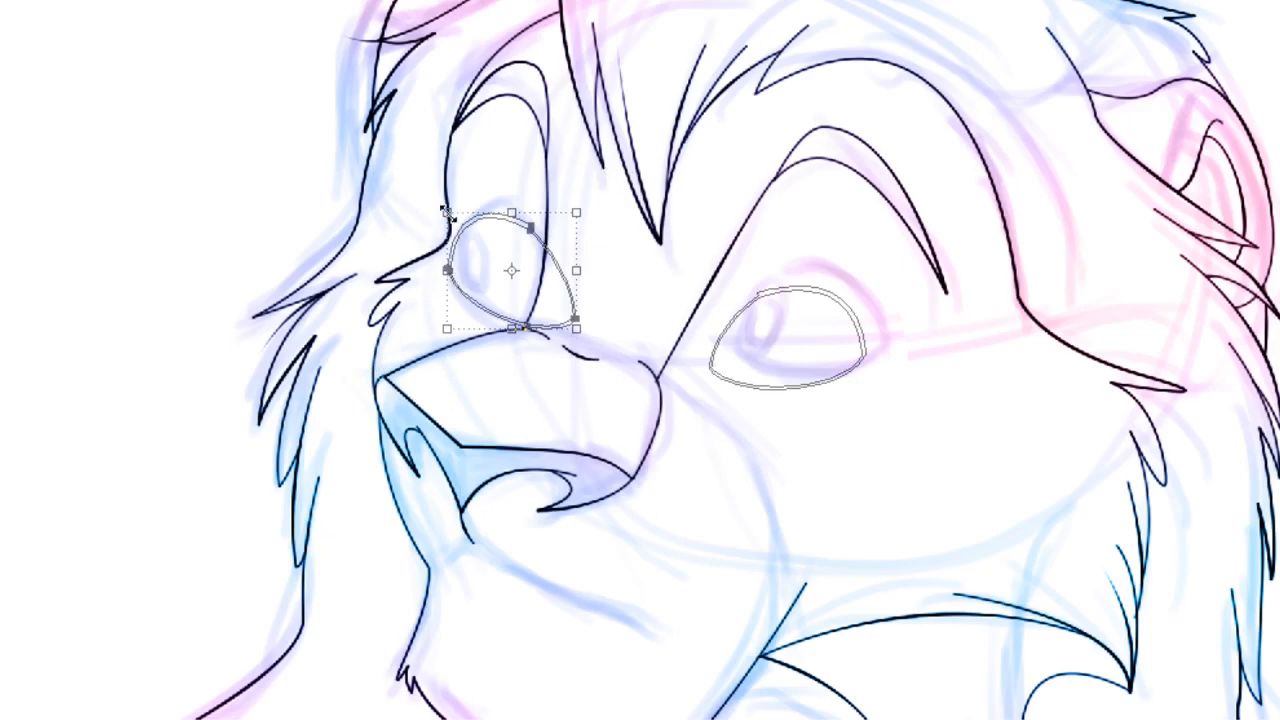
drag(446, 211, 457, 207)
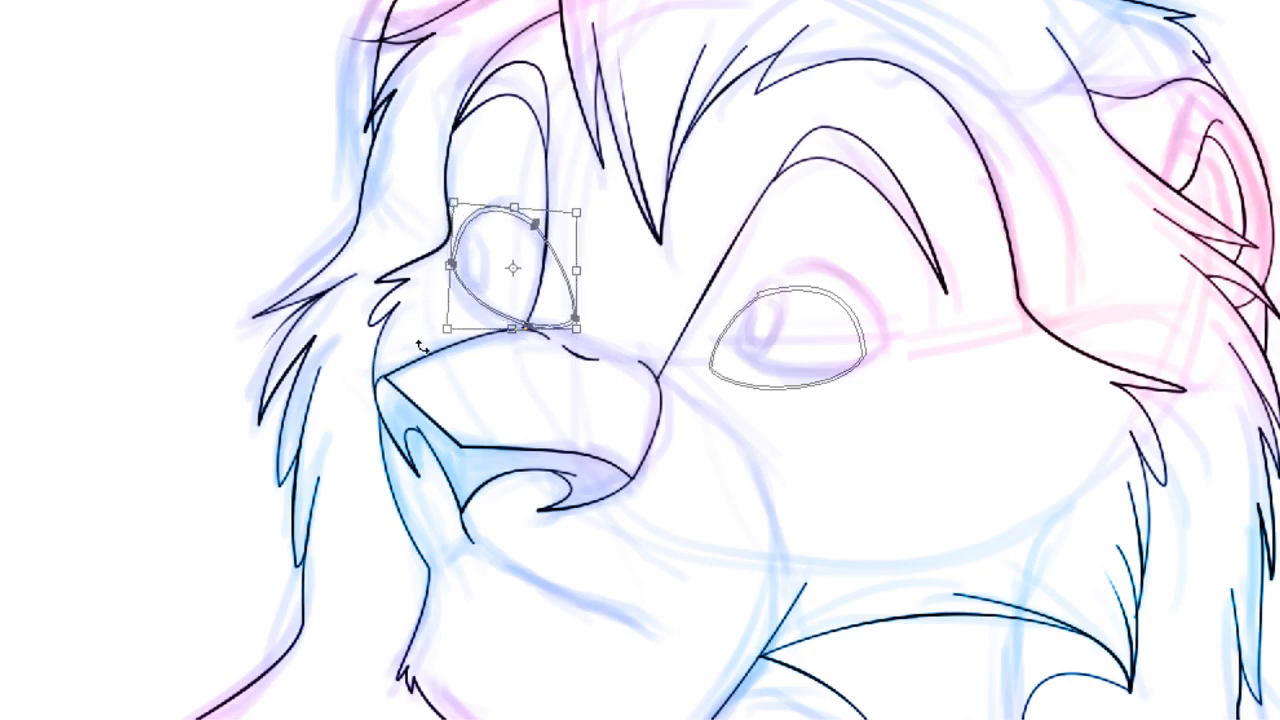
drag(446, 330, 440, 322)
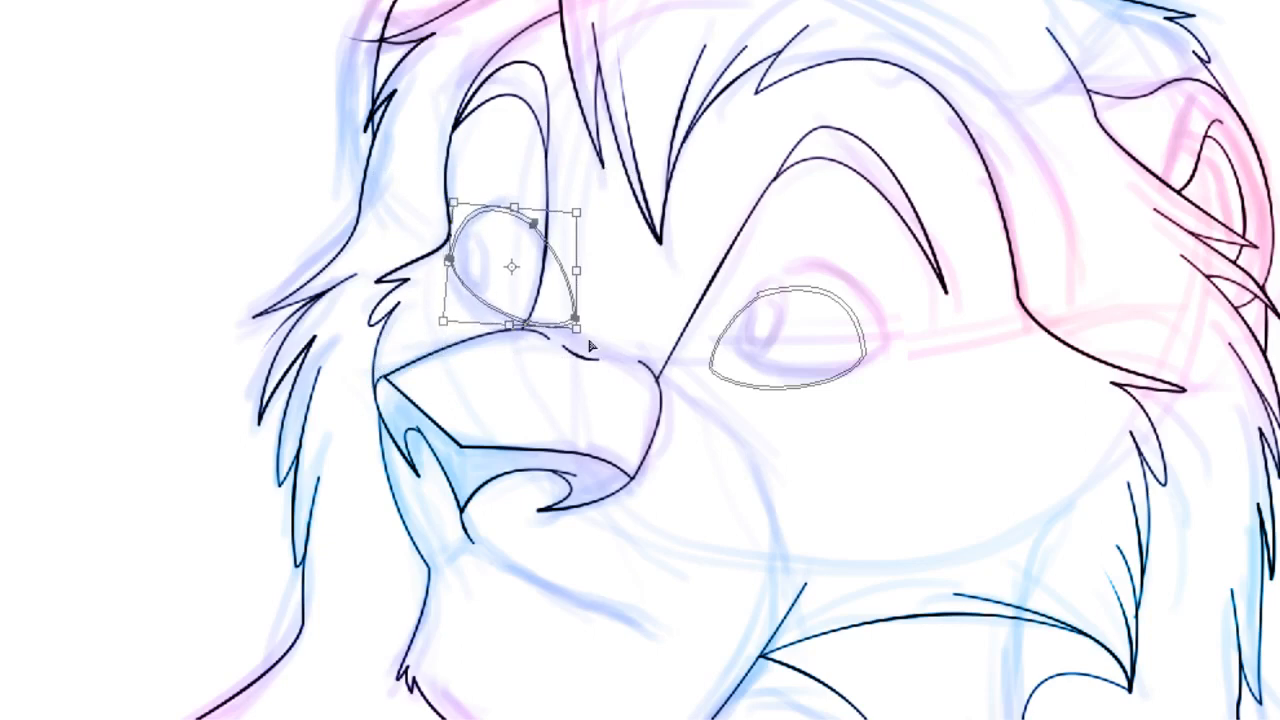
drag(580, 338, 572, 343)
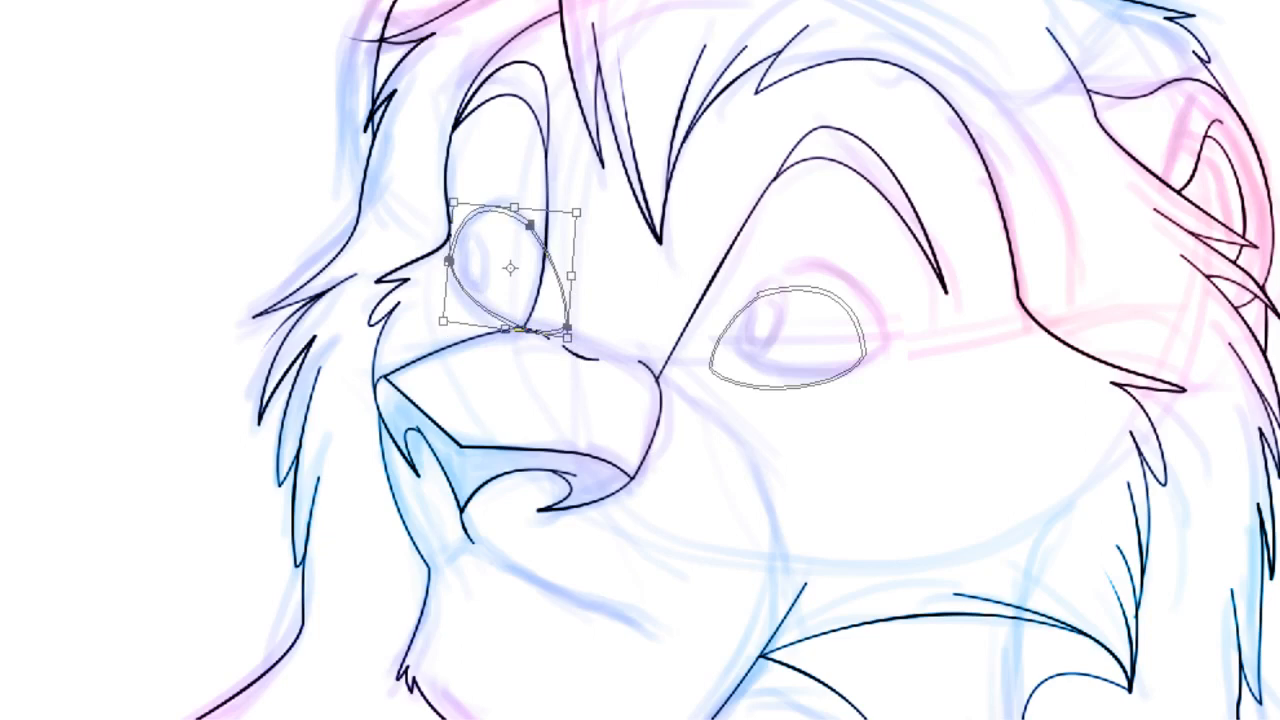
key(Return)
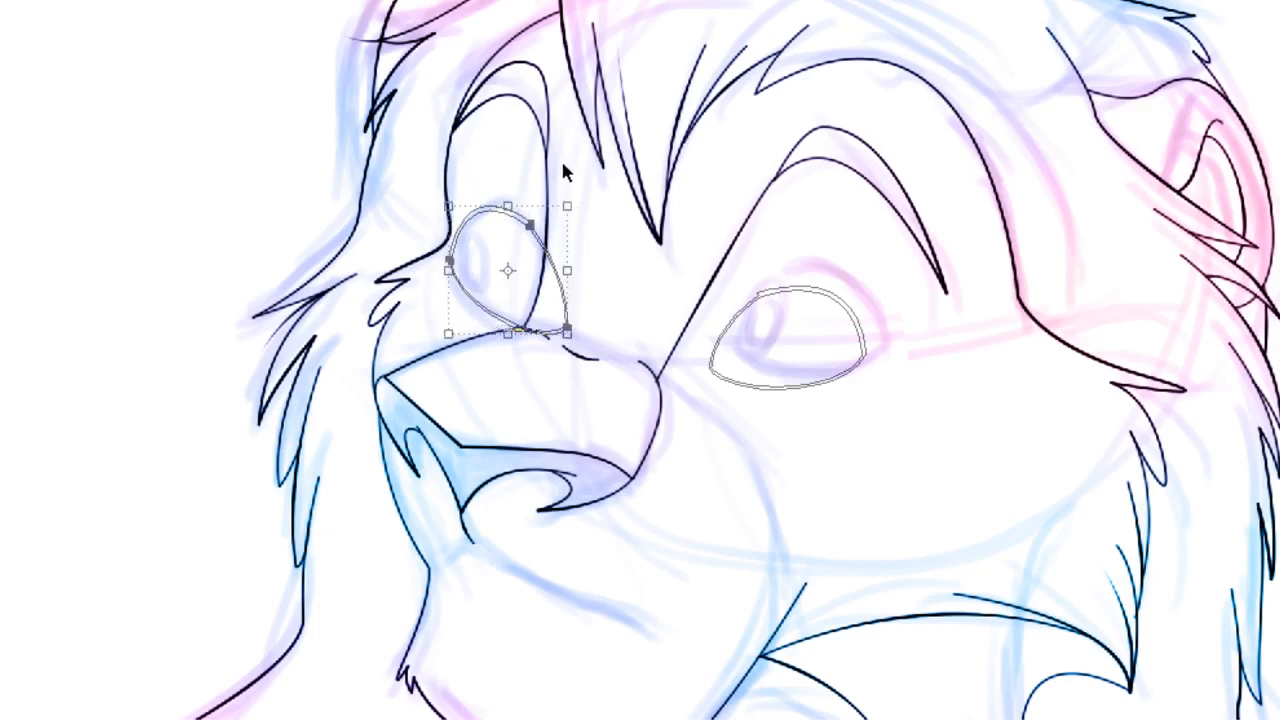
key(ctrl+d)
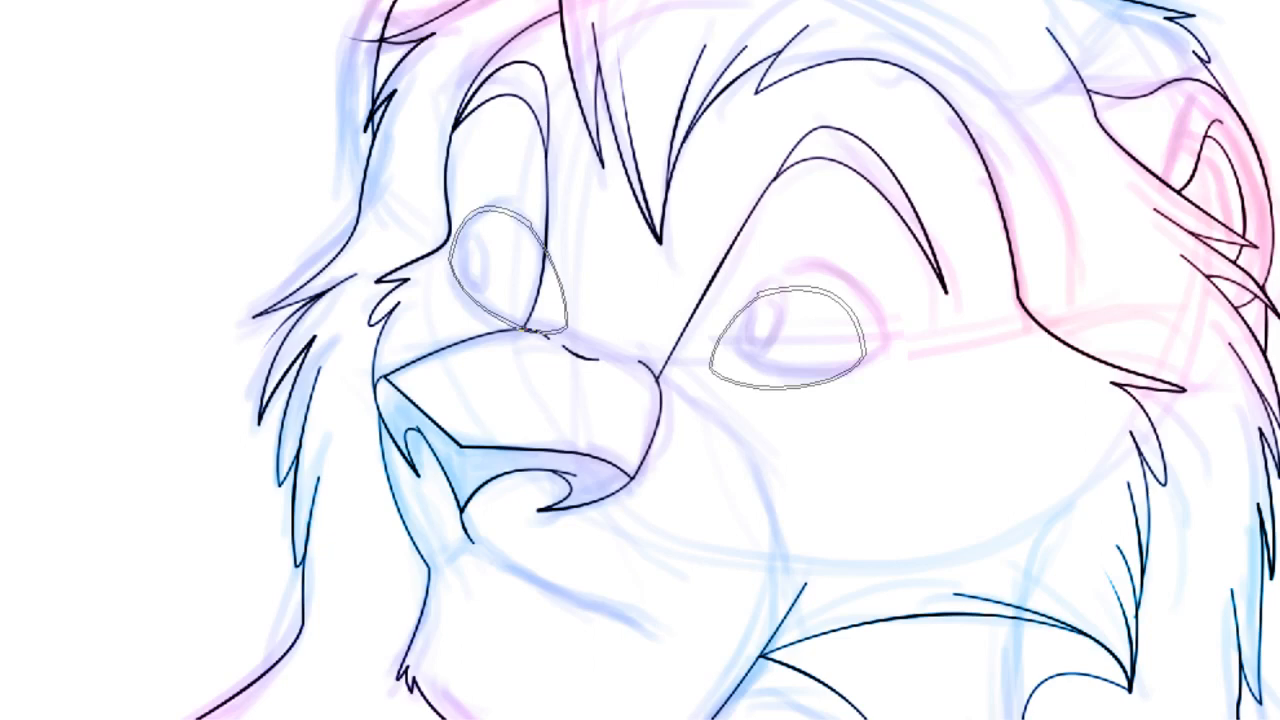
Step: Draw the upper and lower edges of a tapered mouth-line path from the jaw edge through the lip corner to the sketch line's far end
click(586, 526)
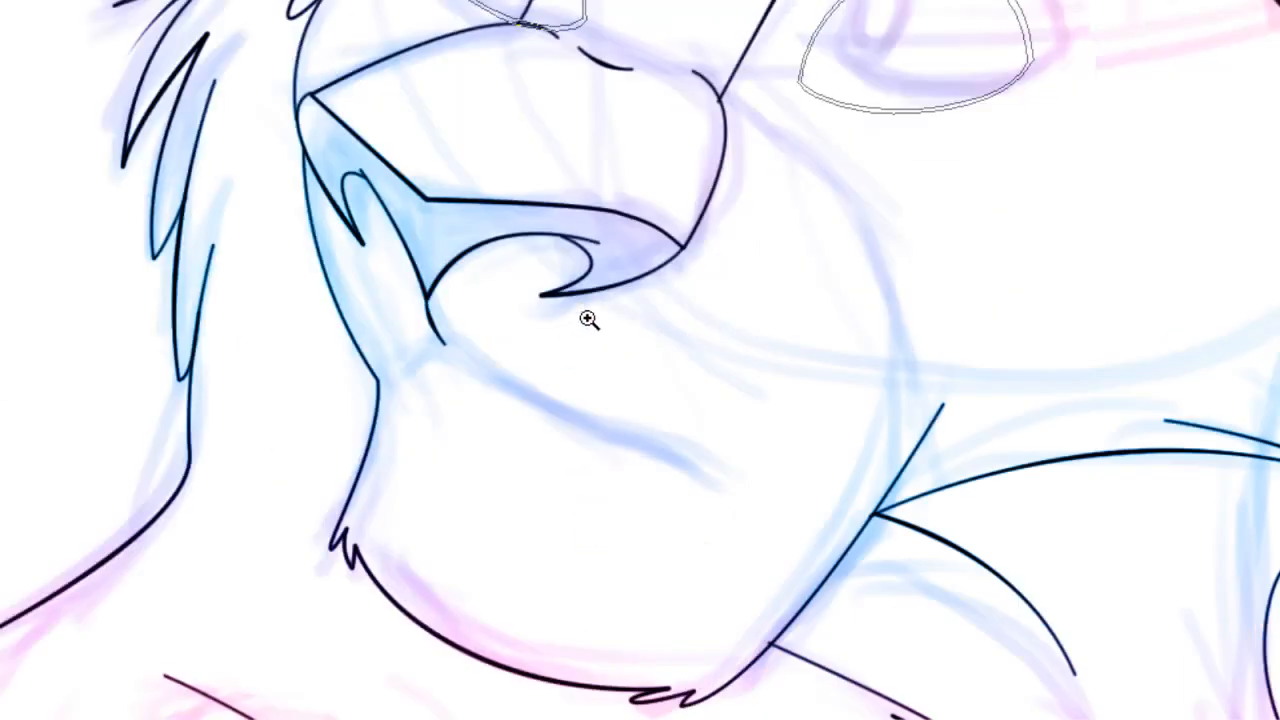
click(644, 364)
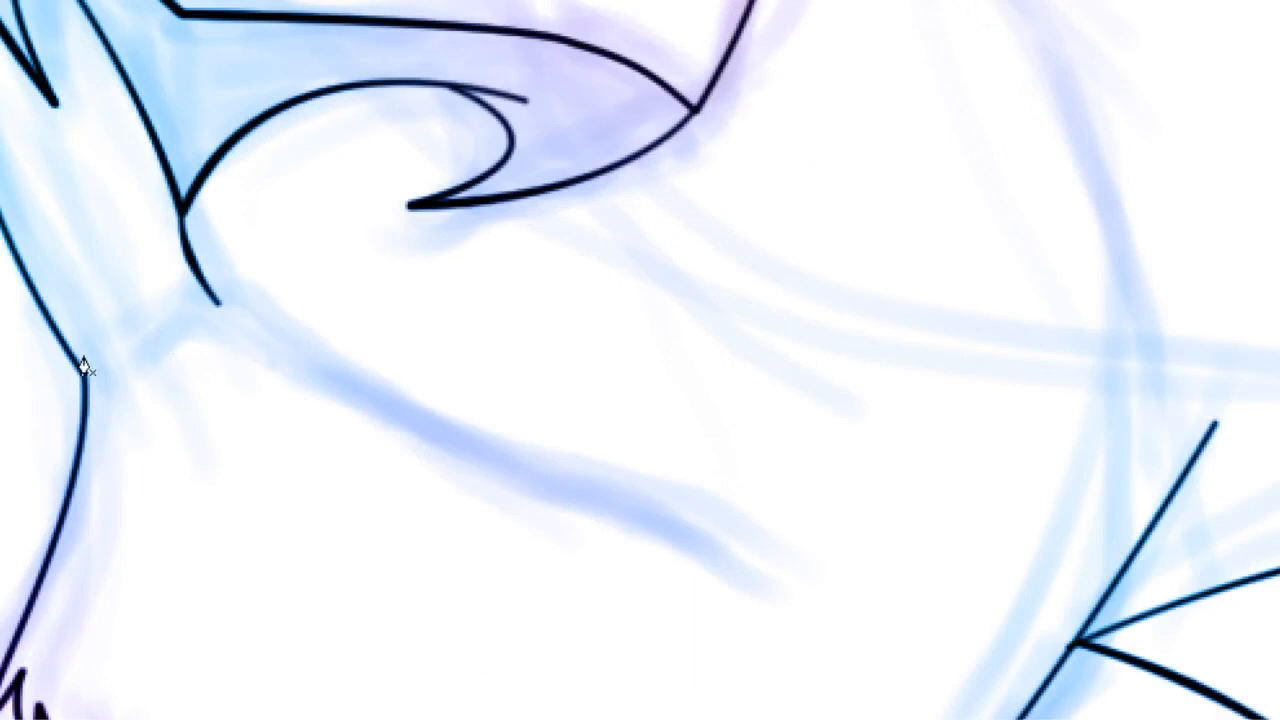
drag(210, 299, 238, 297)
drag(553, 464, 623, 489)
click(741, 566)
drag(744, 578, 751, 600)
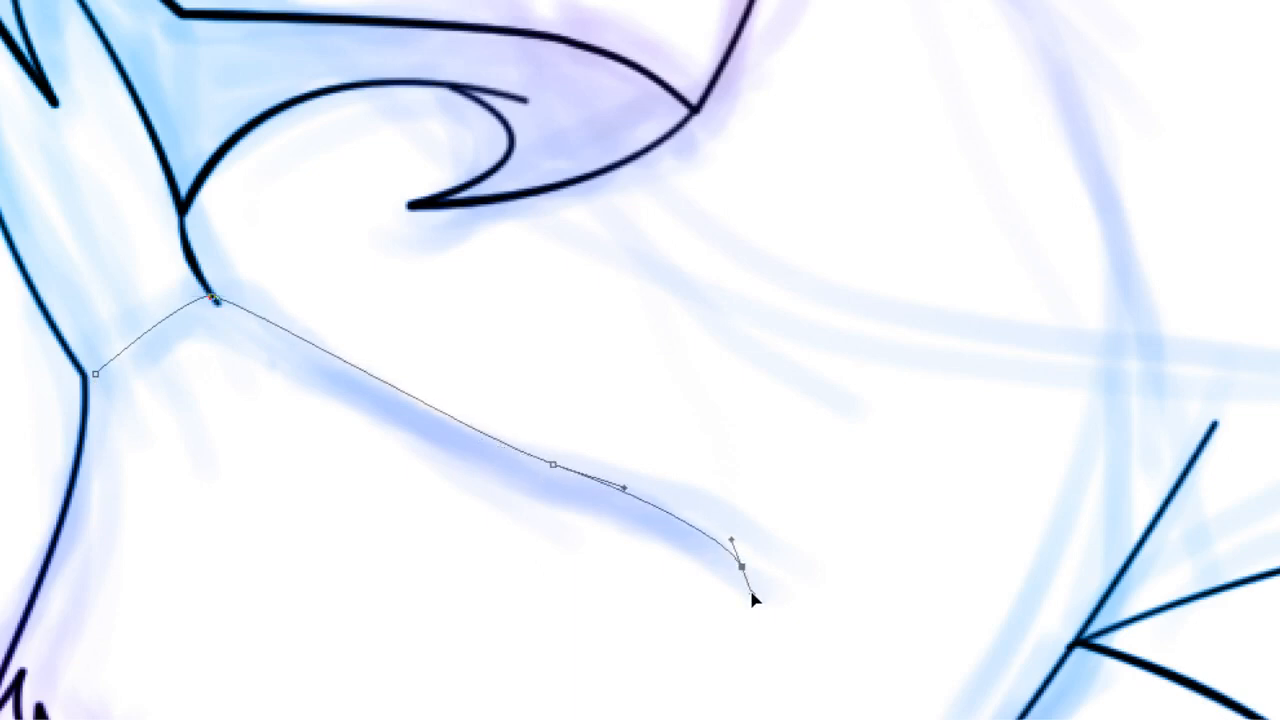
click(566, 490)
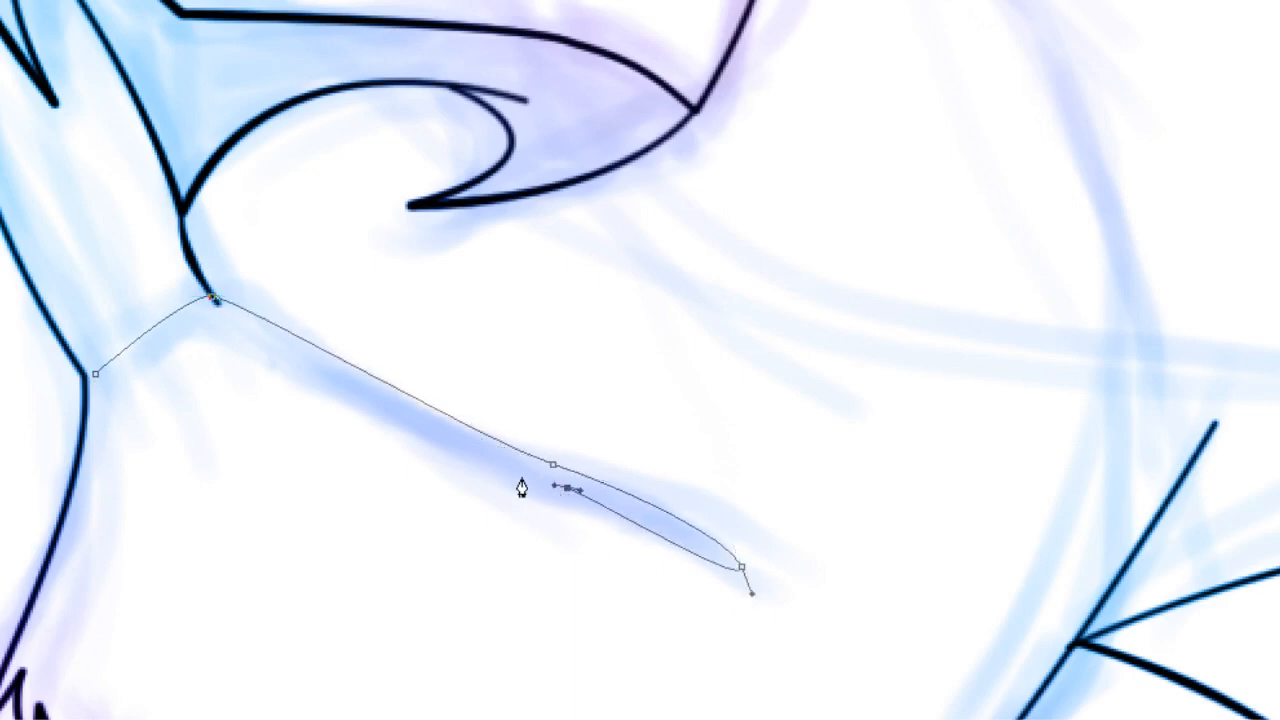
click(214, 303)
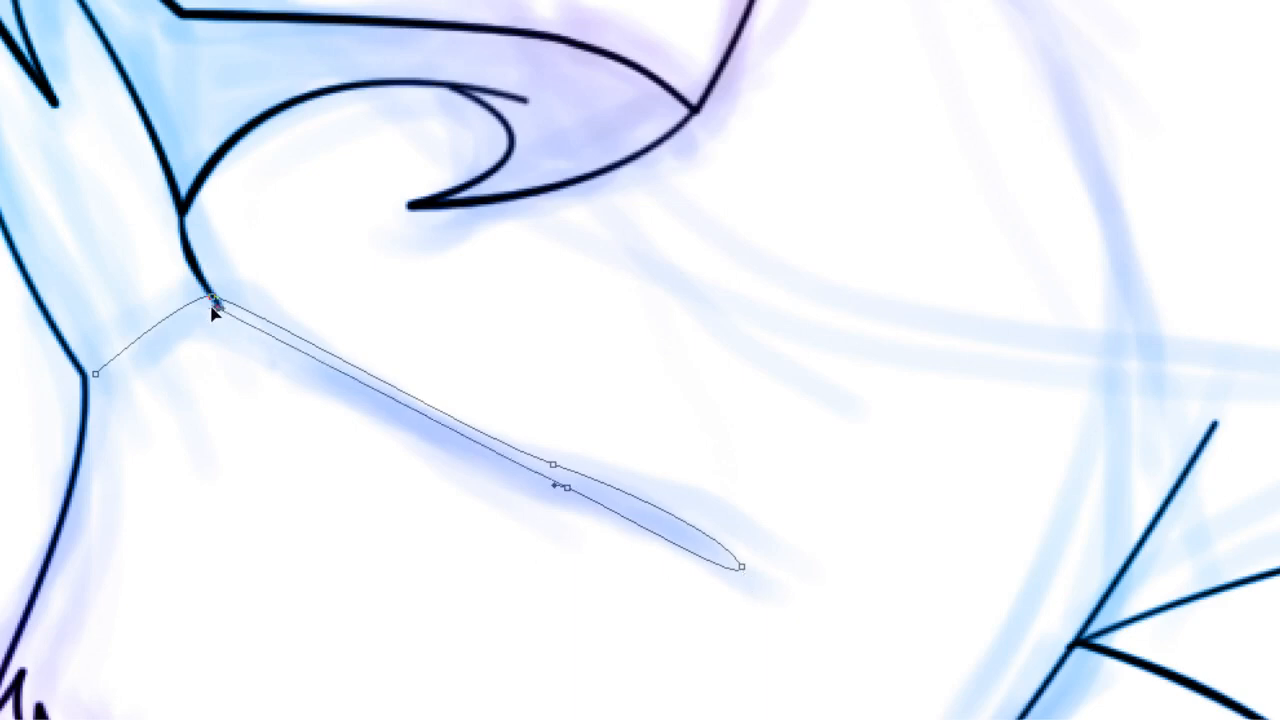
Step: Close the mouth-line path at the jaw edge and curve the underside of its short segment to follow the upper edge
drag(214, 303, 207, 309)
drag(95, 375, 100, 343)
key(Return)
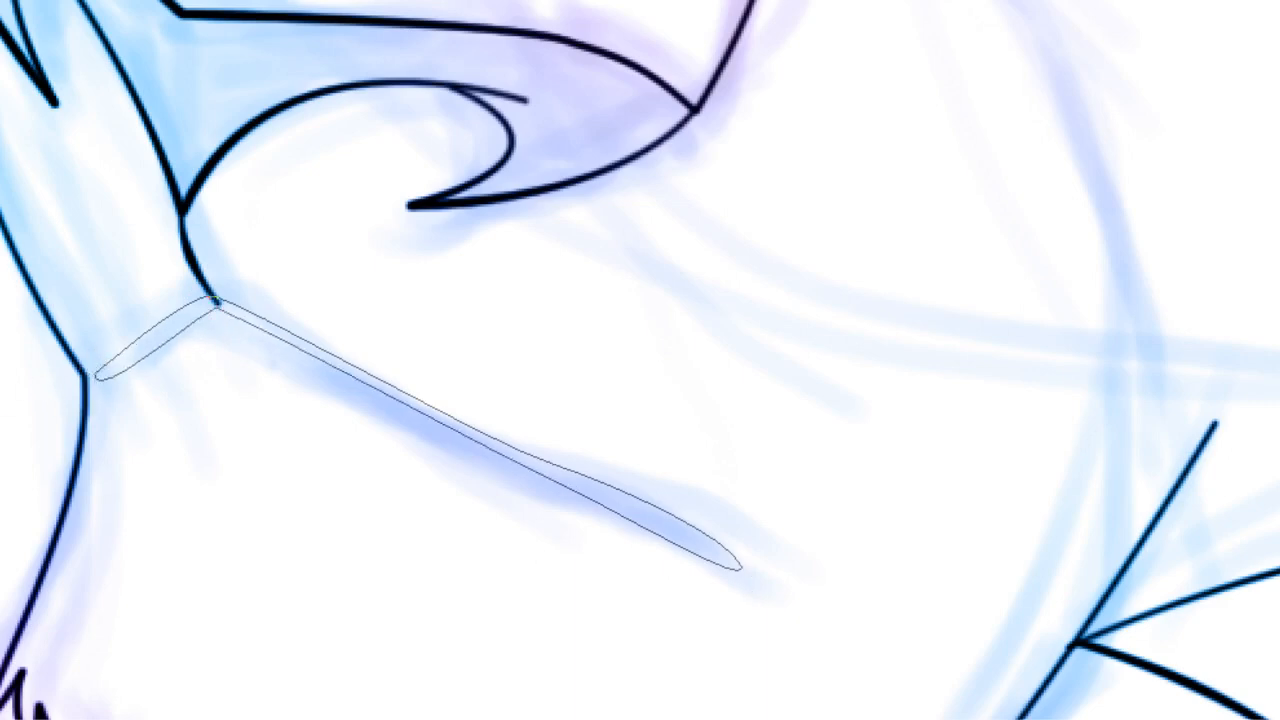
click(176, 337)
drag(205, 306, 178, 306)
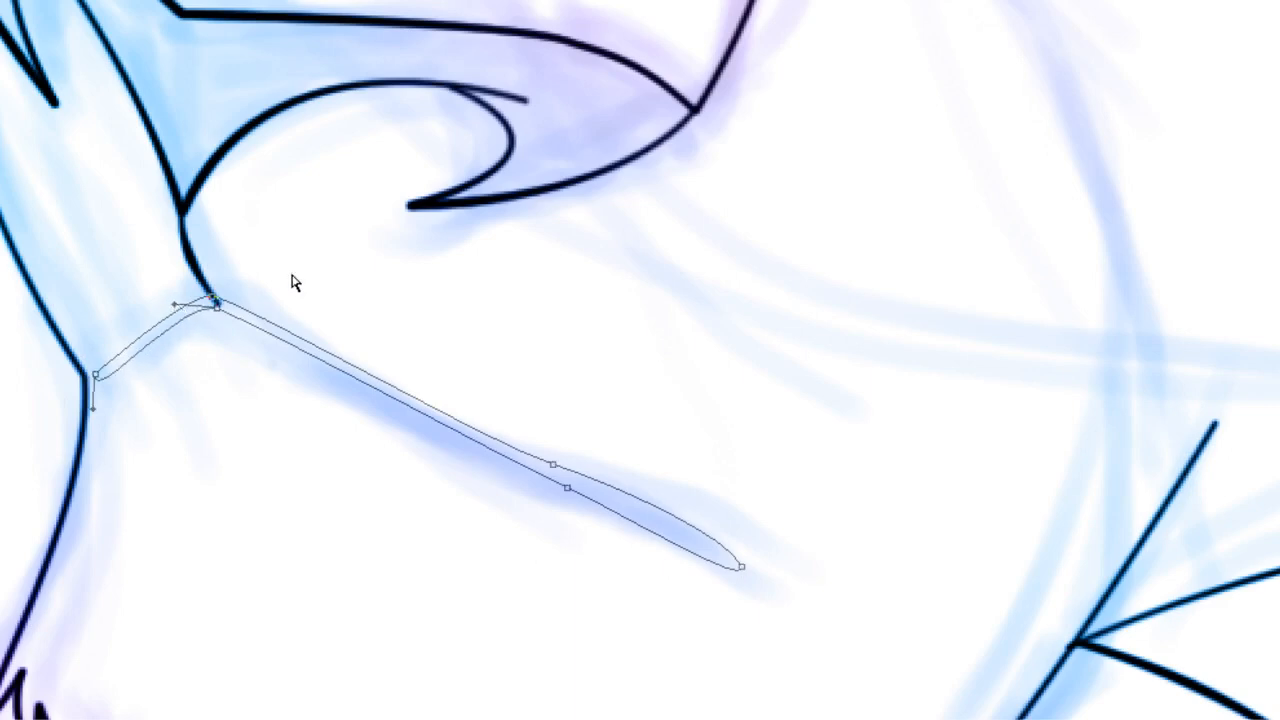
key(Return)
Step: Turn the eye-outline and mouth-line paths into a selection, fill them with black, and clear the selection
key(ctrl+minus)
key(ctrl+minus)
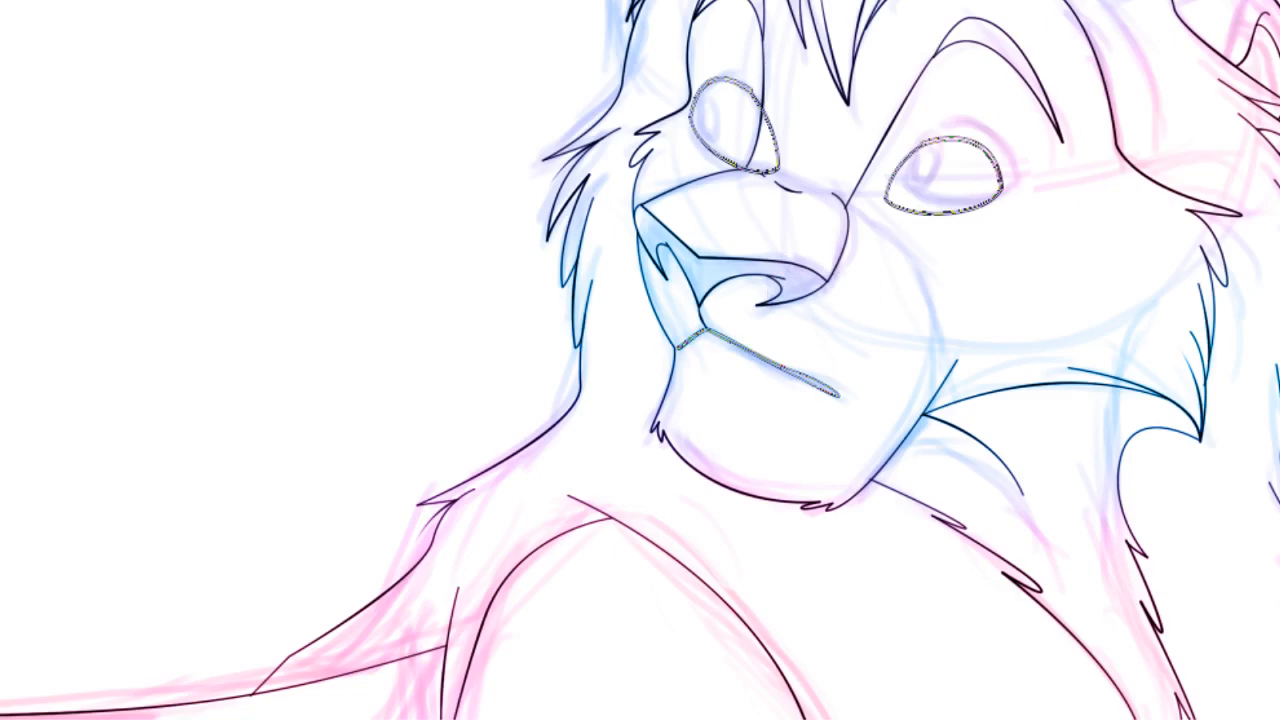
key(ctrl+d)
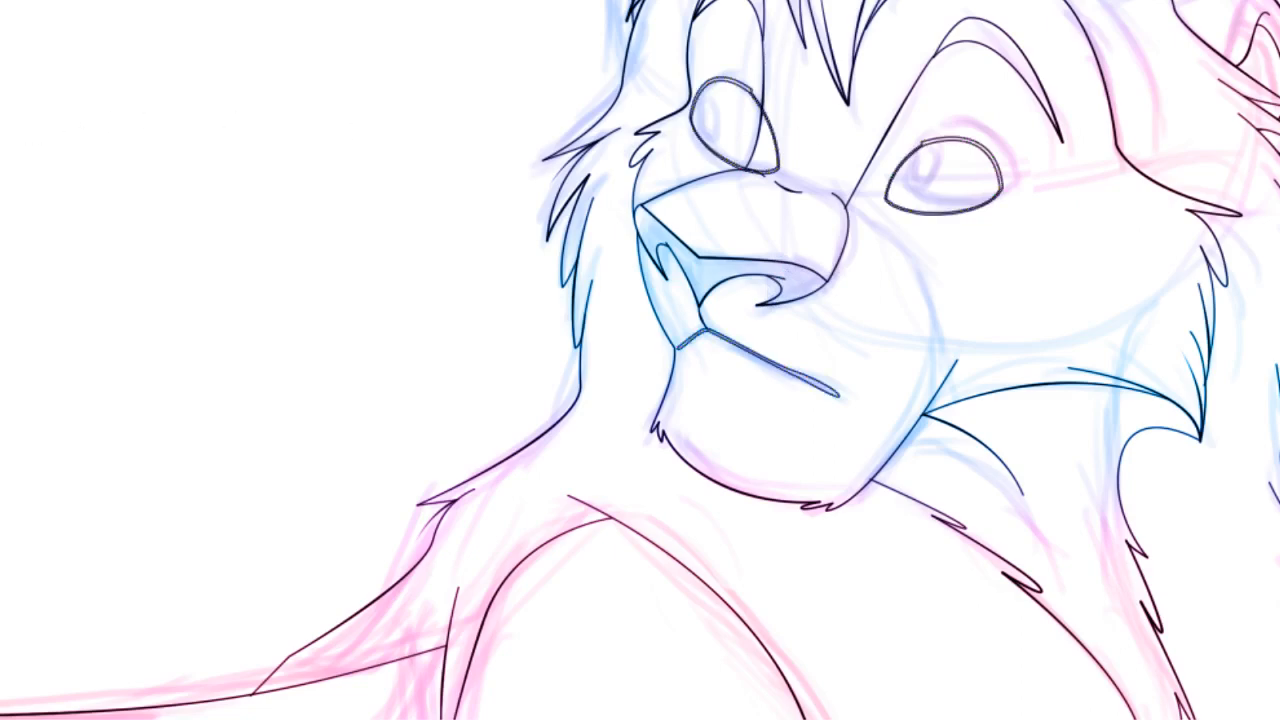
key(ctrl+shift+d)
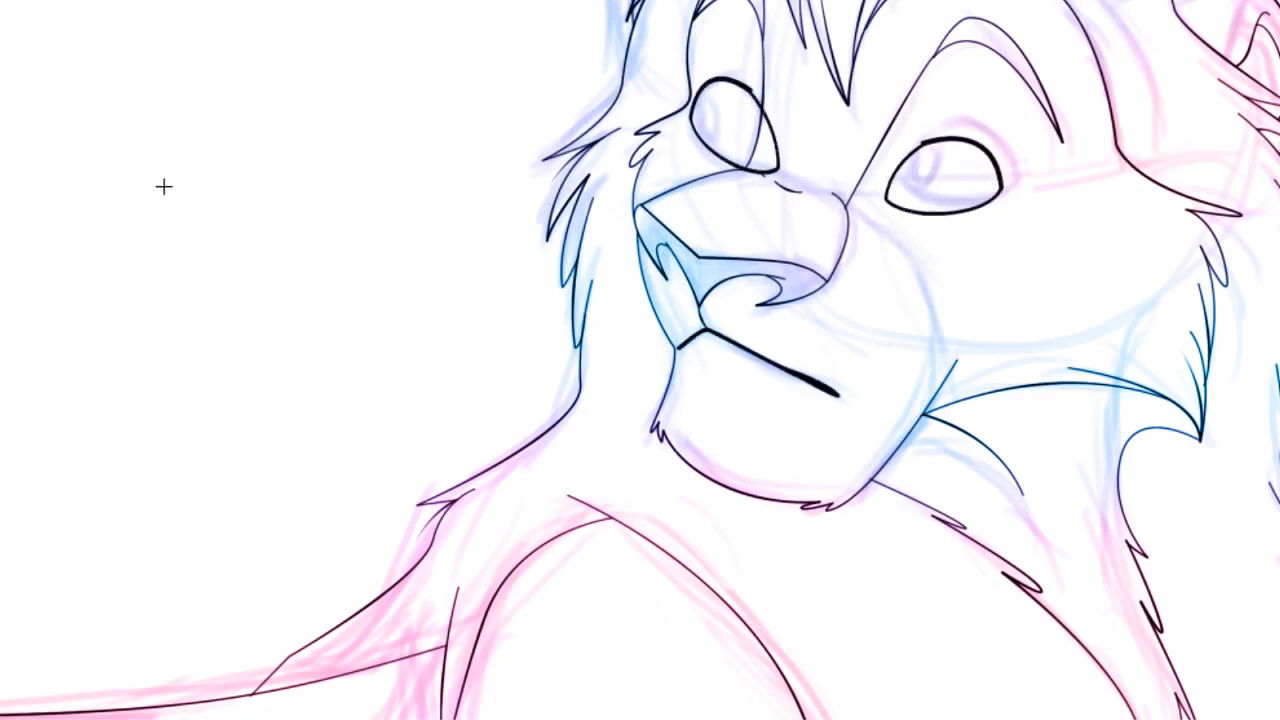
key(ctrl+d)
Step: Draw a closed path over the upper part of the left-hand eye, arching above the outline with straight lower edges inside the eye
click(814, 131)
click(786, 286)
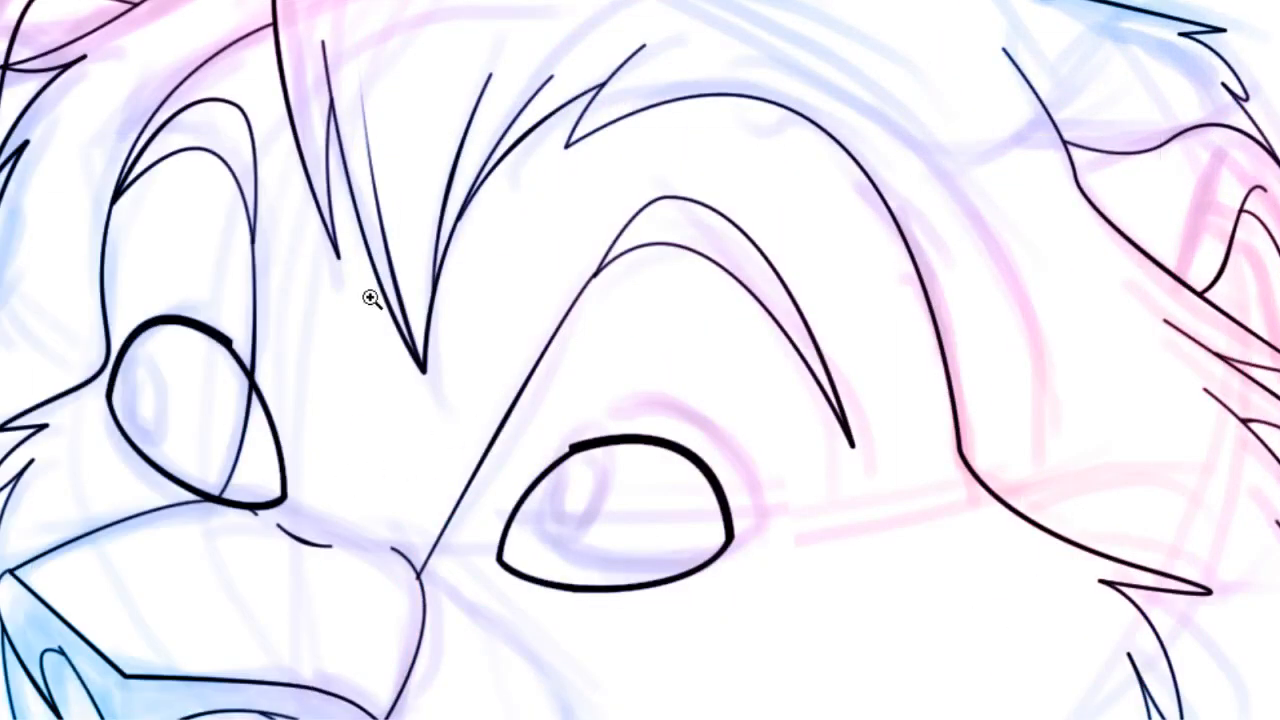
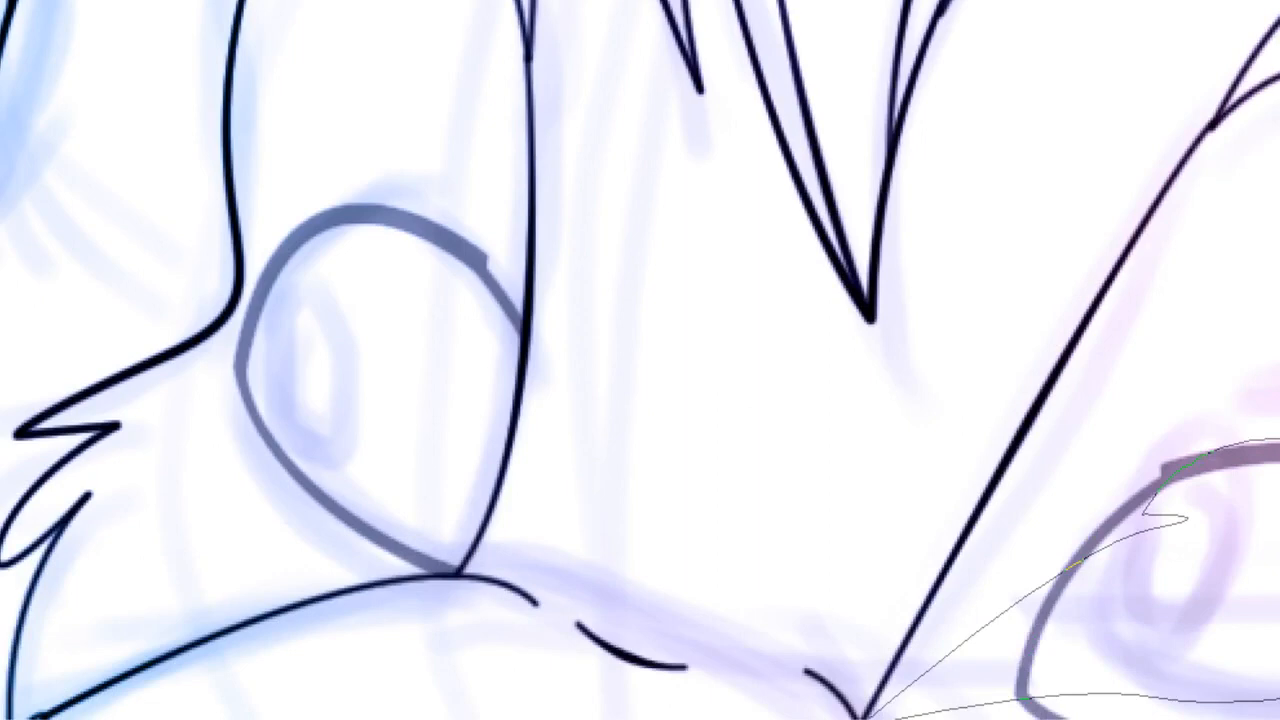
click(450, 252)
drag(300, 208, 181, 230)
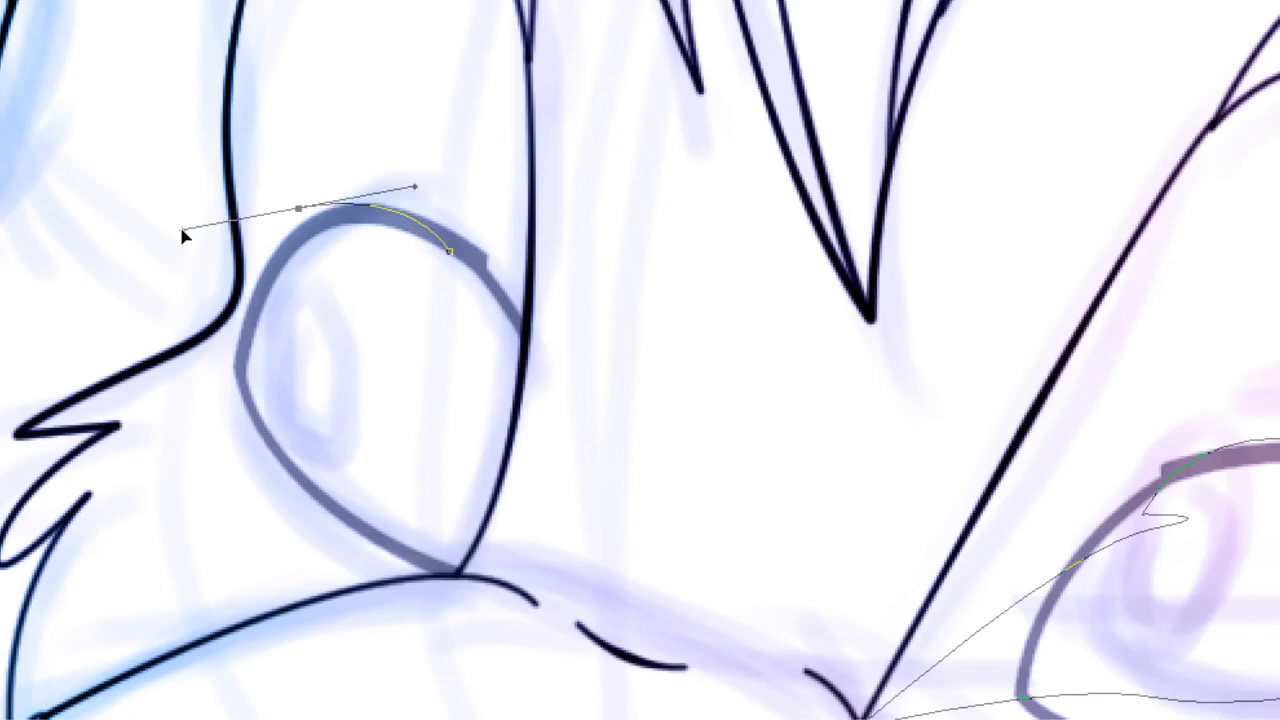
click(236, 374)
drag(238, 373, 327, 390)
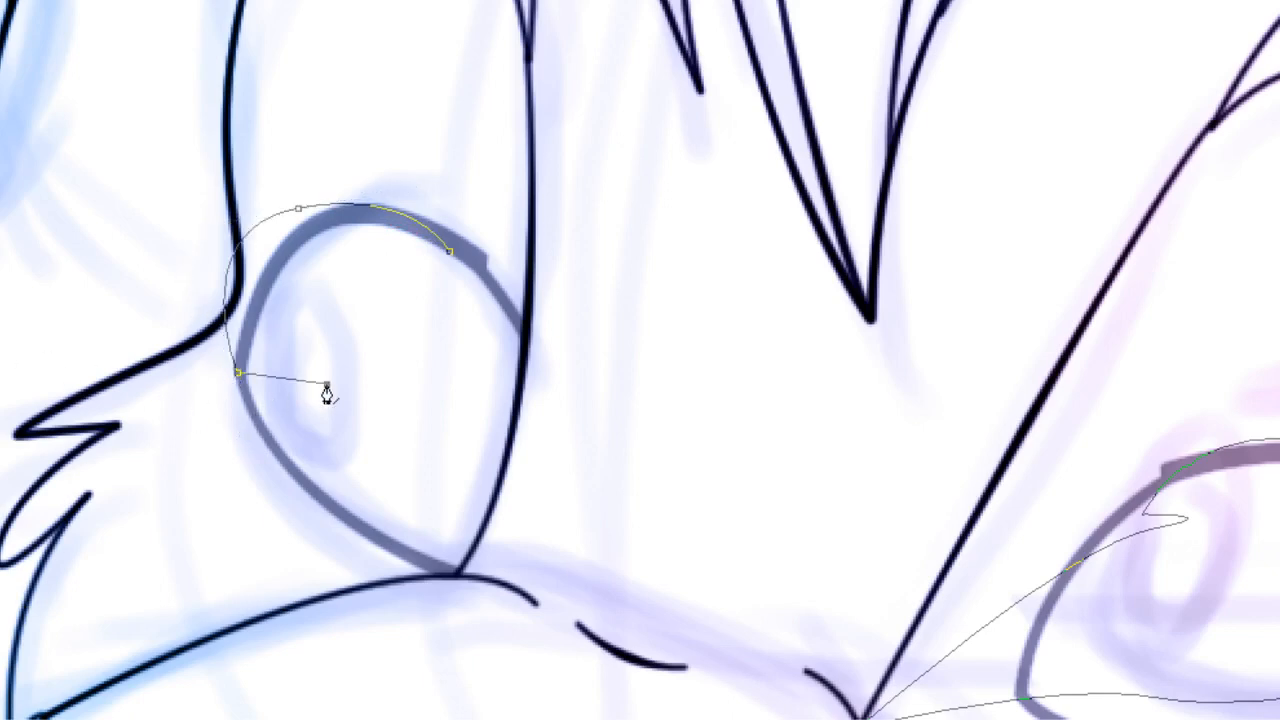
click(449, 255)
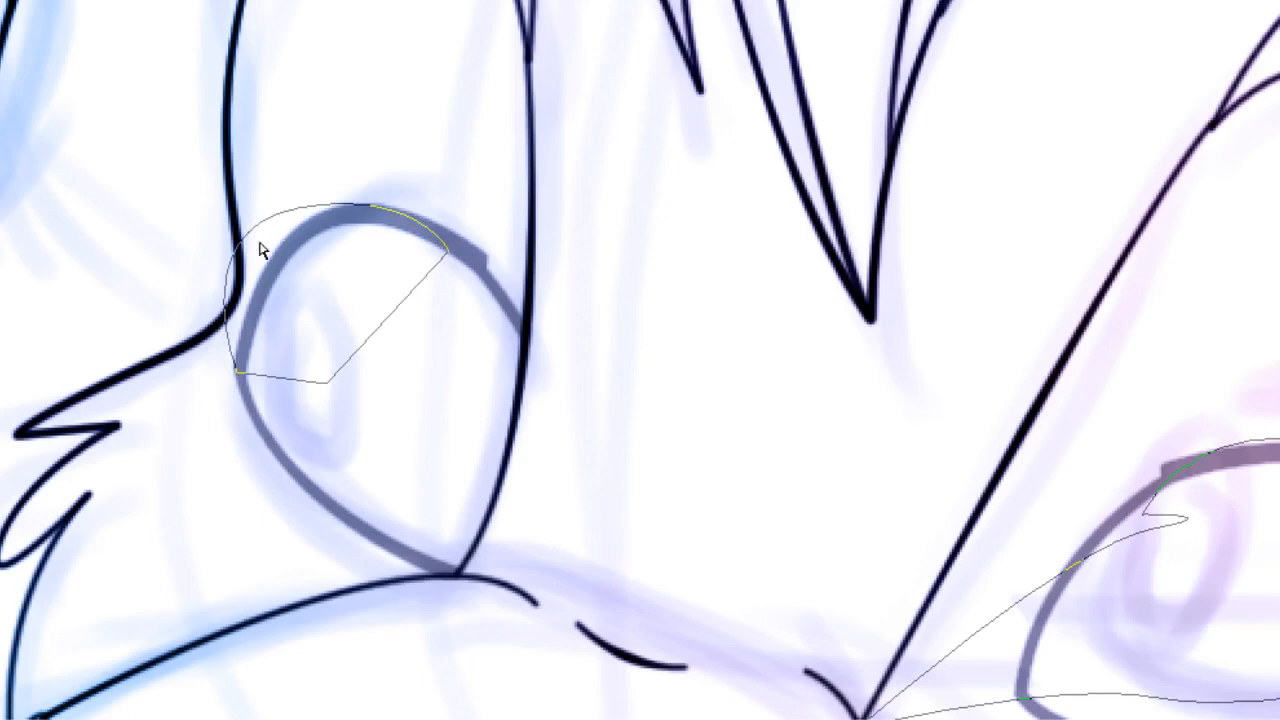
Step: Refine the arch of the left-hand eye's new path by shifting its top anchor and angling both handles around the outline
ctrl+click(236, 262)
mouse_move(183, 232)
mouse_down()
mouse_move(223, 250)
mouse_move(198, 253)
mouse_move(168, 226)
mouse_up()
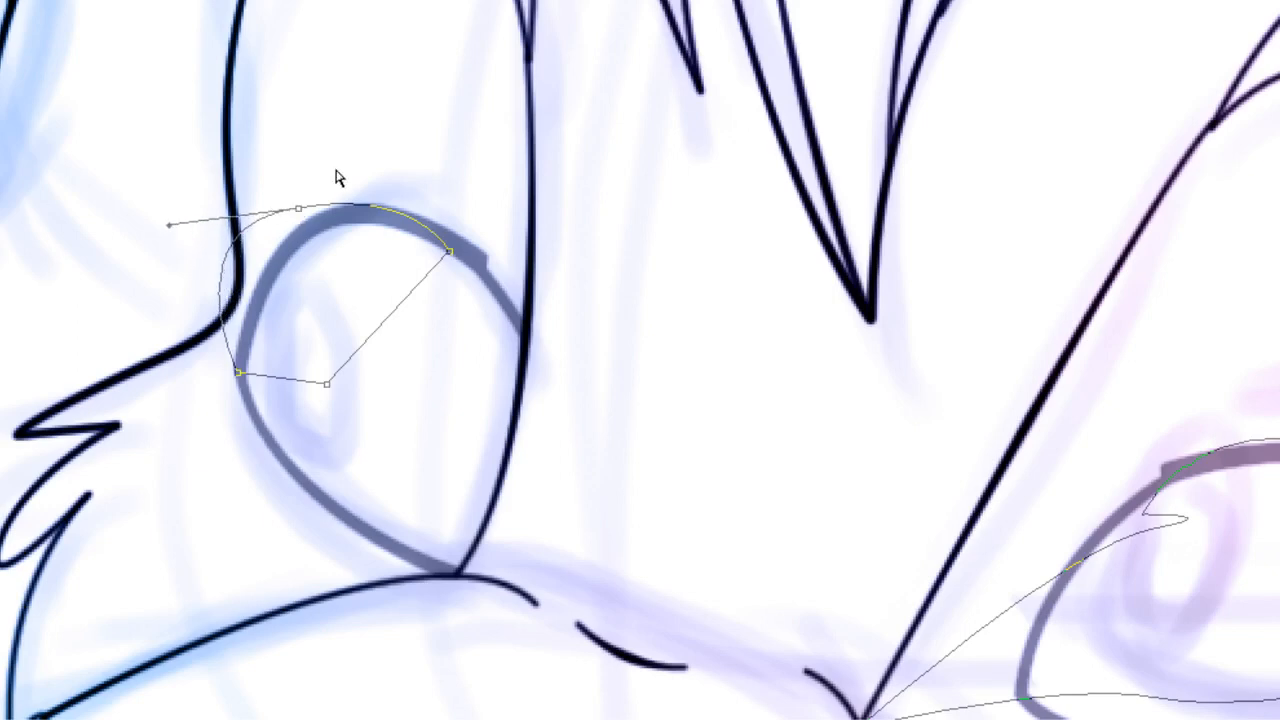
alt+click(298, 209)
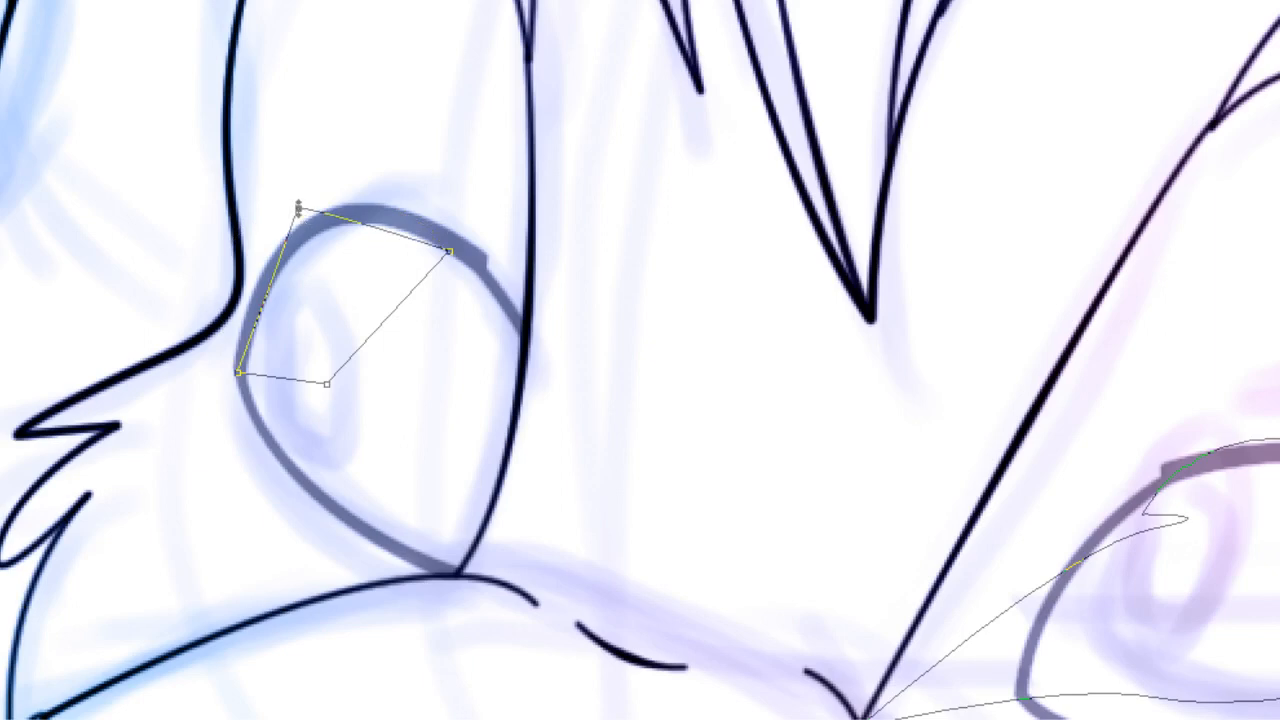
key(ctrl+z)
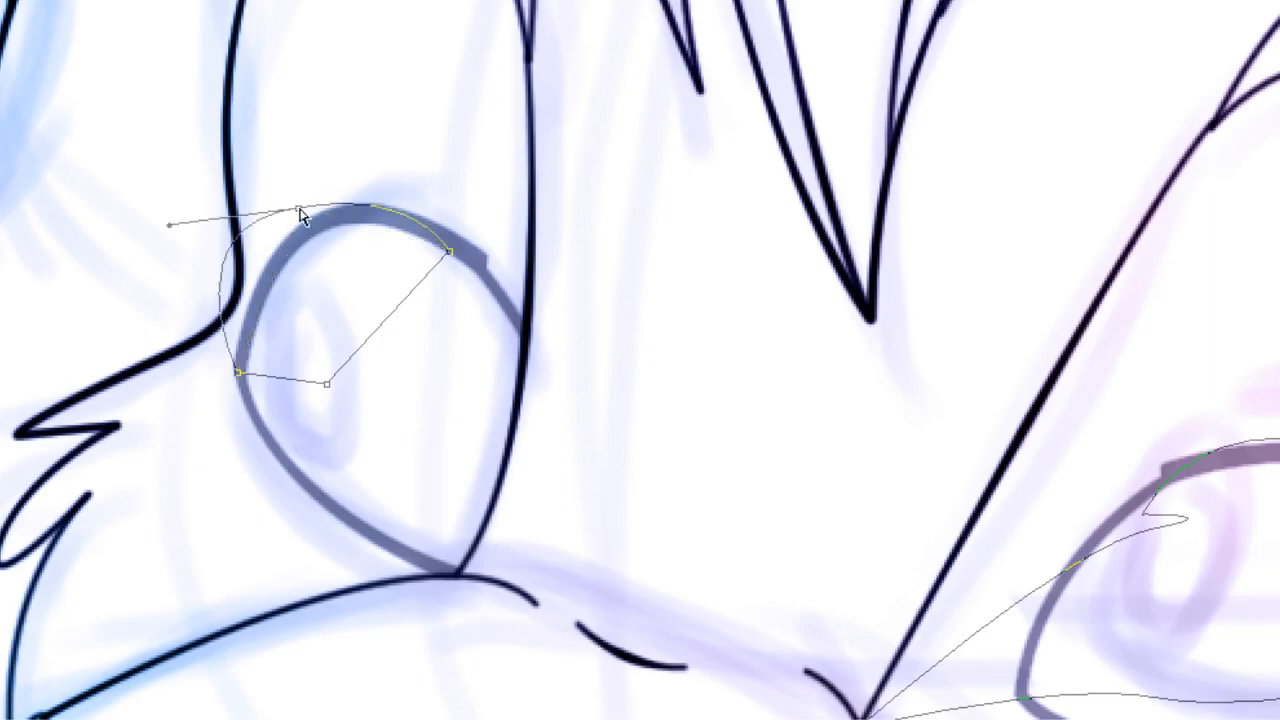
drag(300, 211, 303, 215)
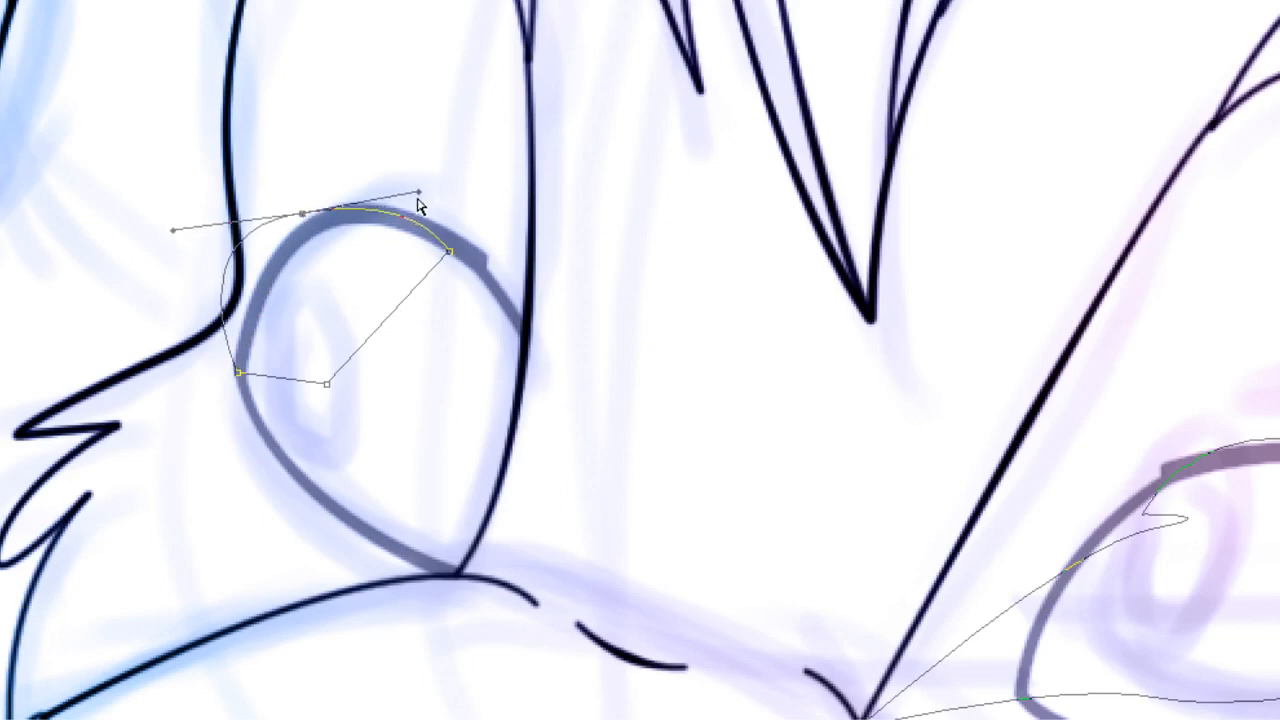
drag(420, 198, 429, 184)
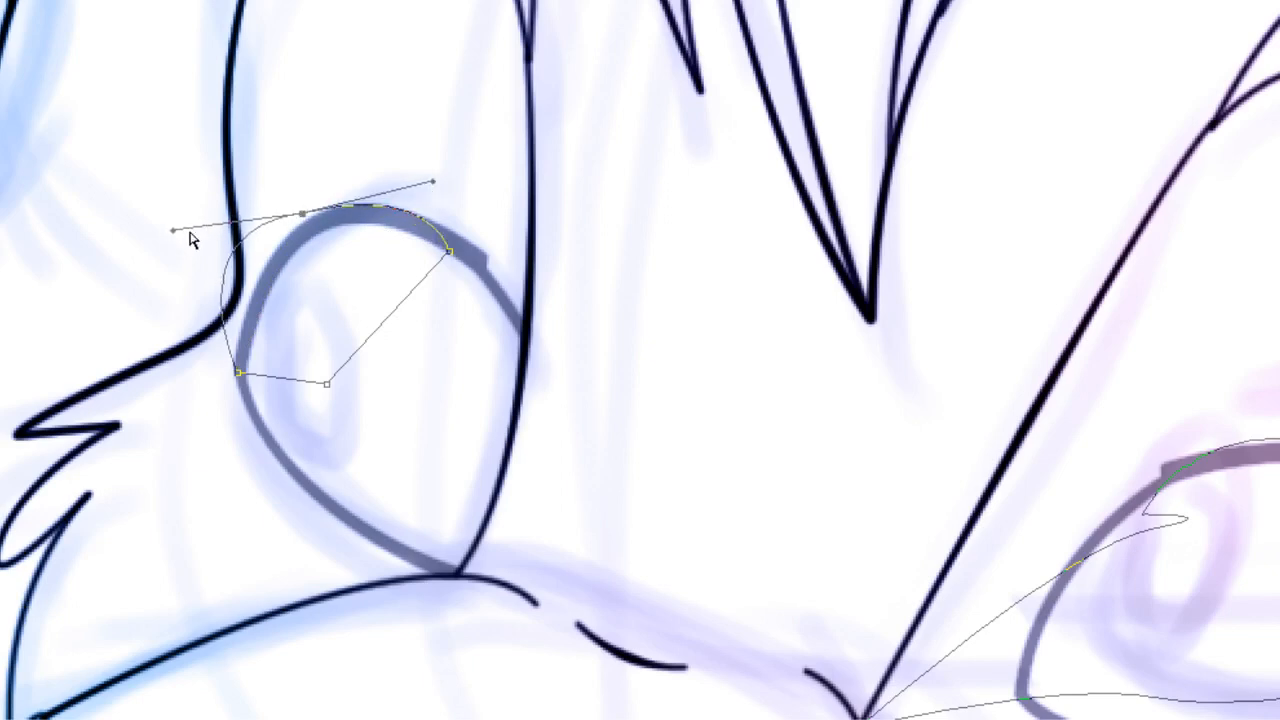
drag(175, 231, 183, 266)
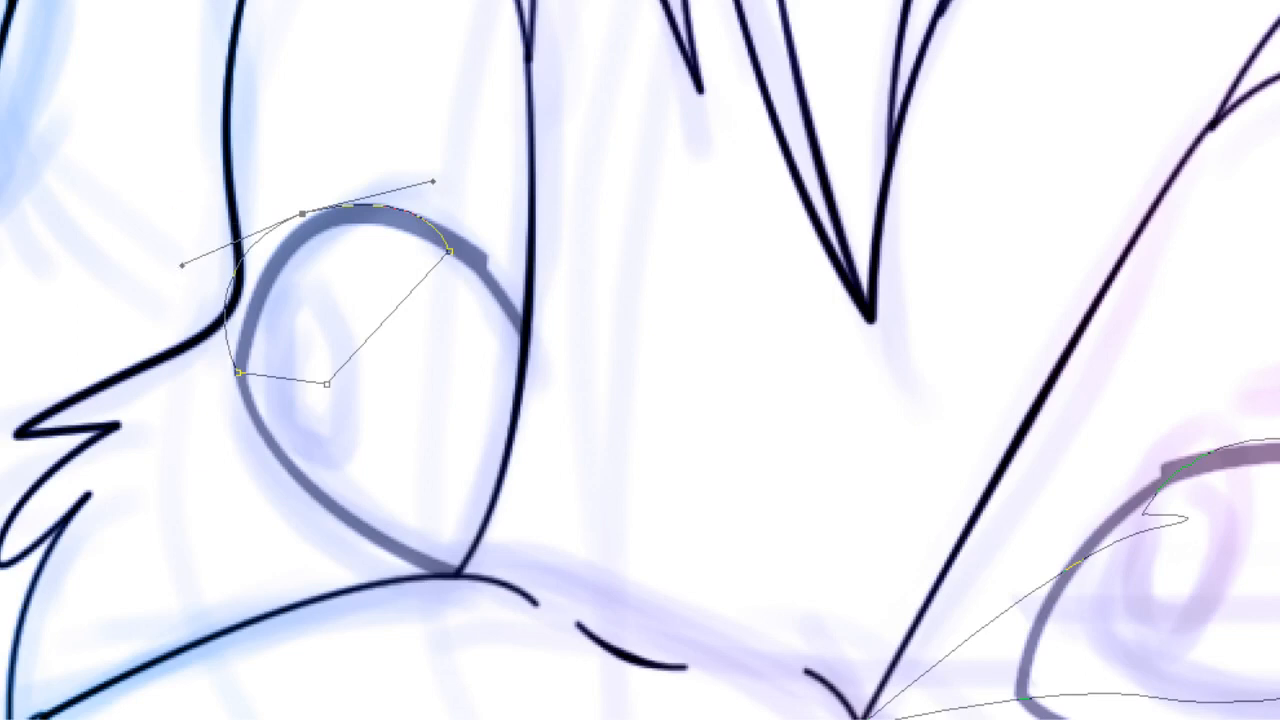
key(Escape)
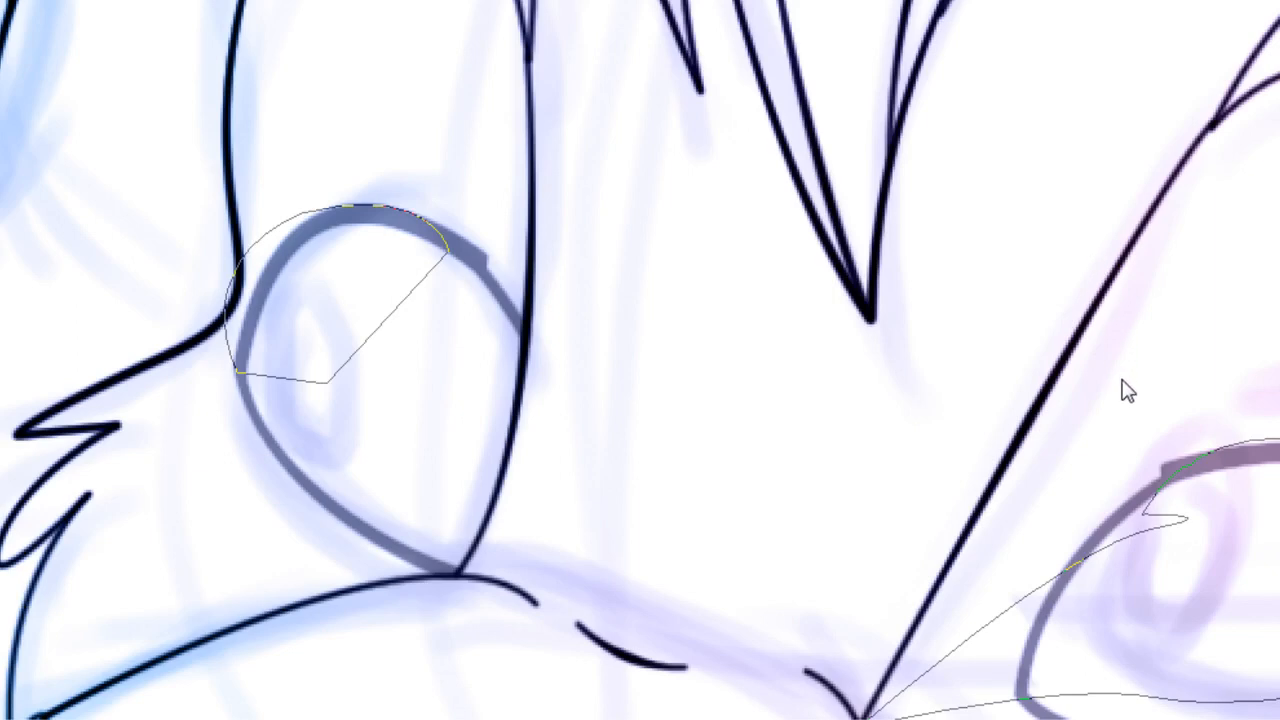
Step: Fill the shapes inside both eyes with black from their paths, and erase a rounded notch in the left-hand shape's lower edge
key(ctrl+Return)
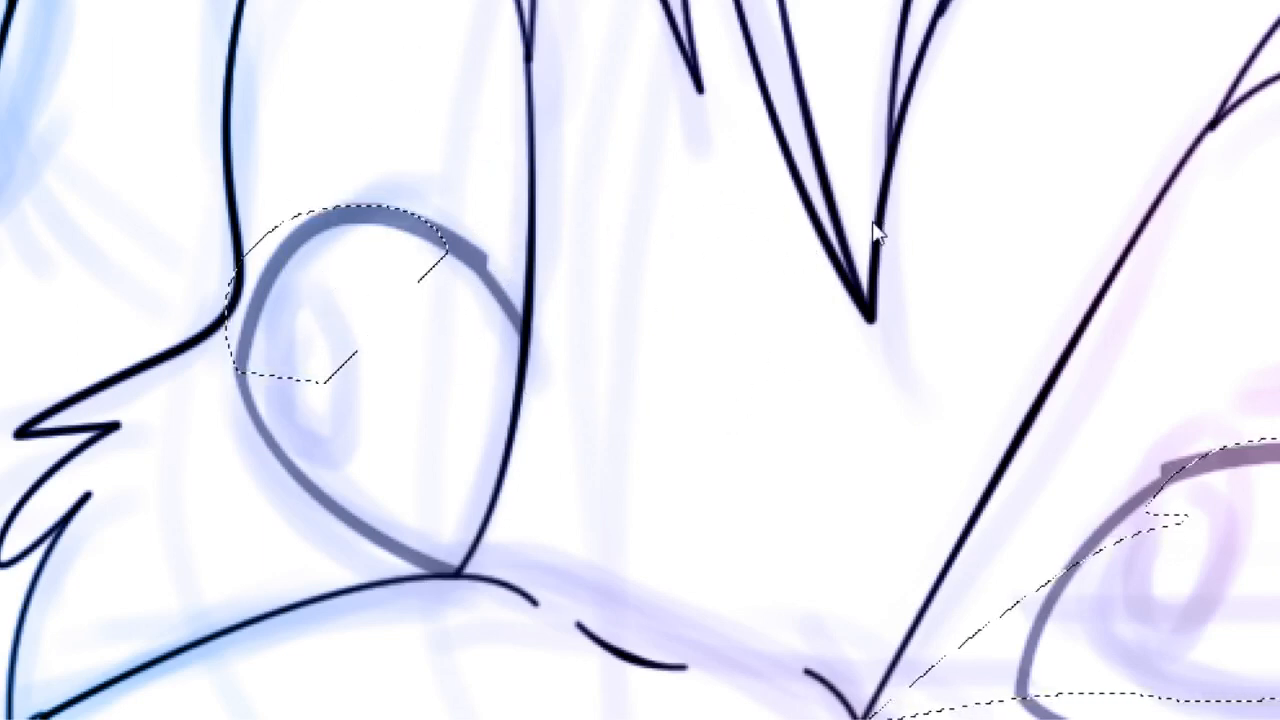
key(b)
drag(309, 343, 556, 217)
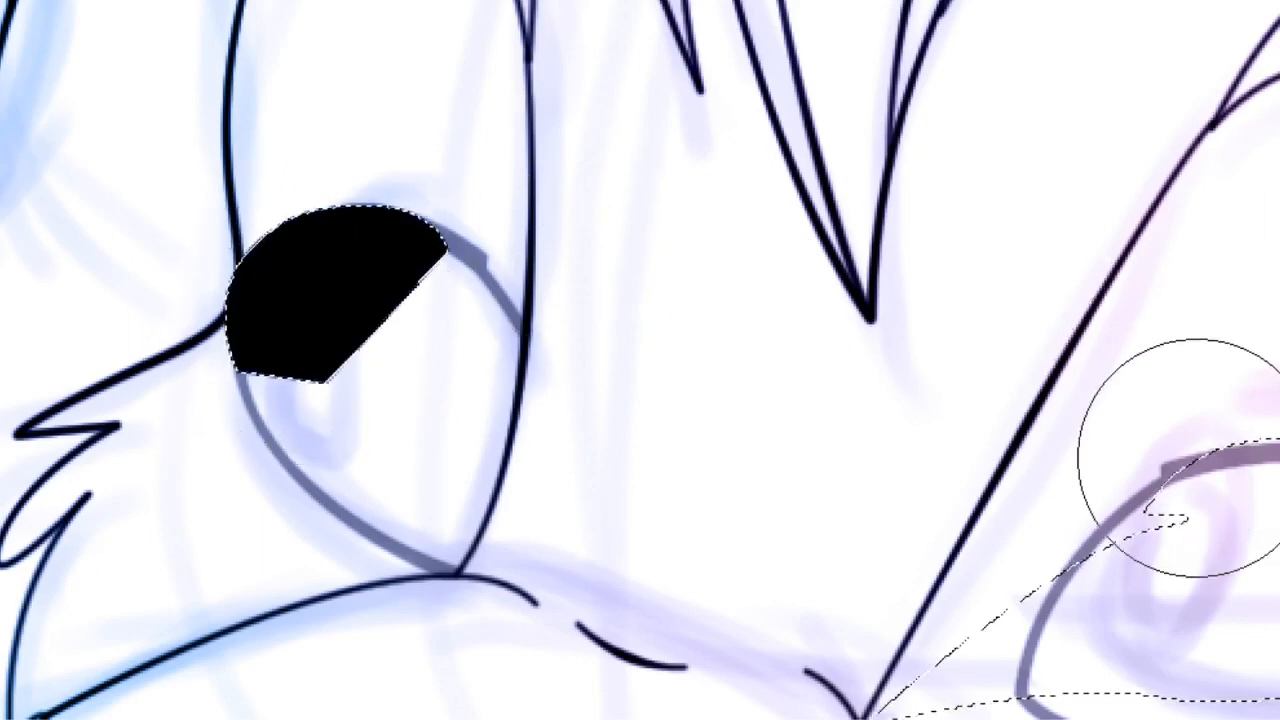
mouse_move(1174, 443)
mouse_down()
mouse_move(1190, 490)
mouse_move(920, 680)
mouse_up()
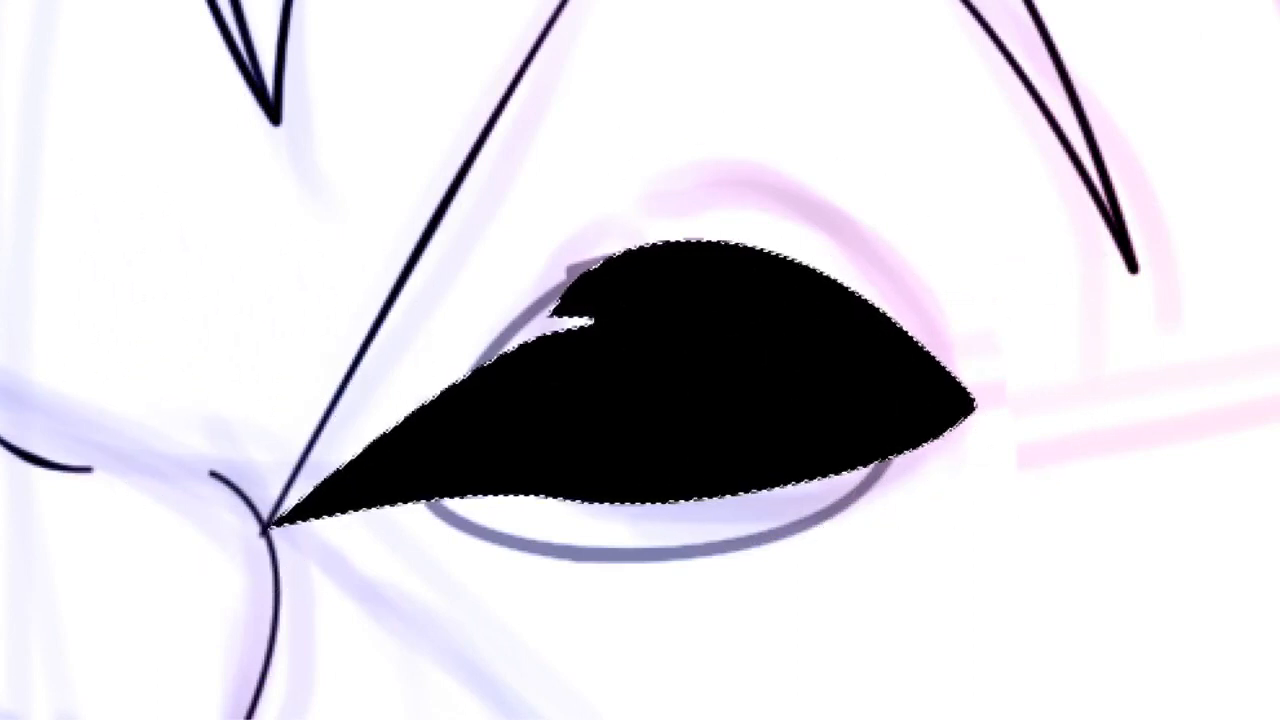
key(ctrl+d)
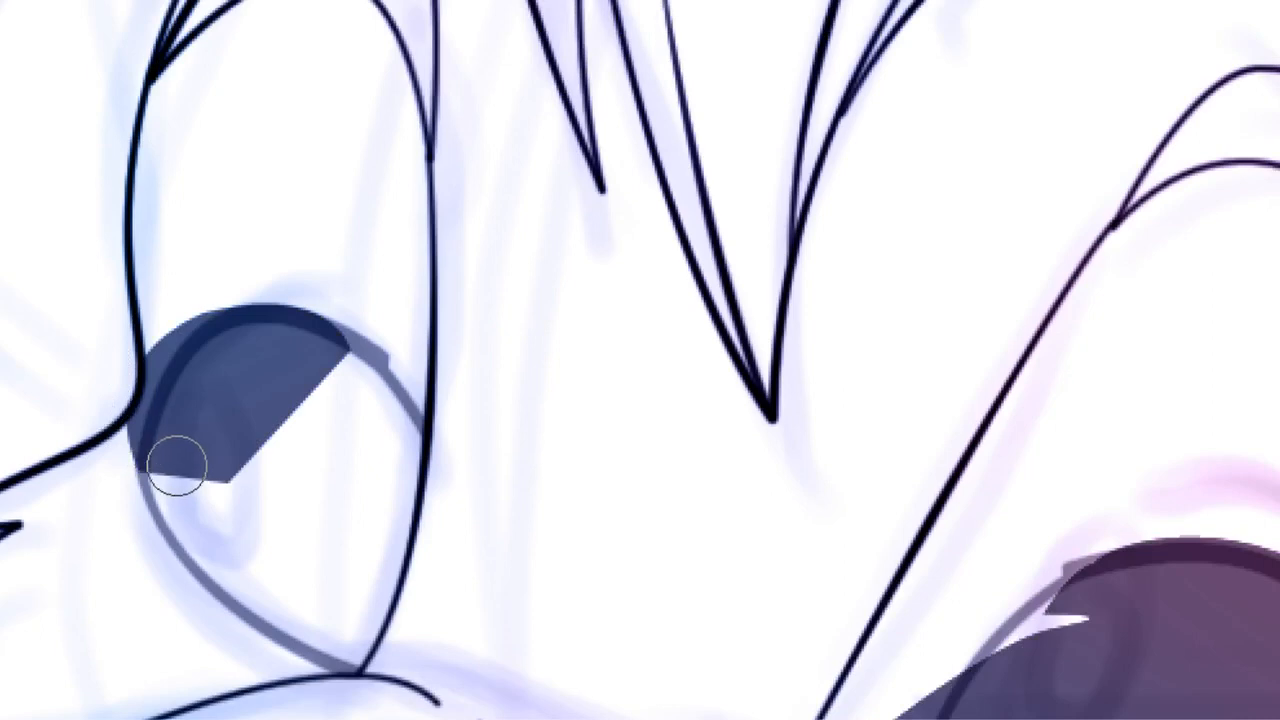
mouse_move(176, 470)
mouse_down()
mouse_move(186, 443)
mouse_move(157, 466)
mouse_up()
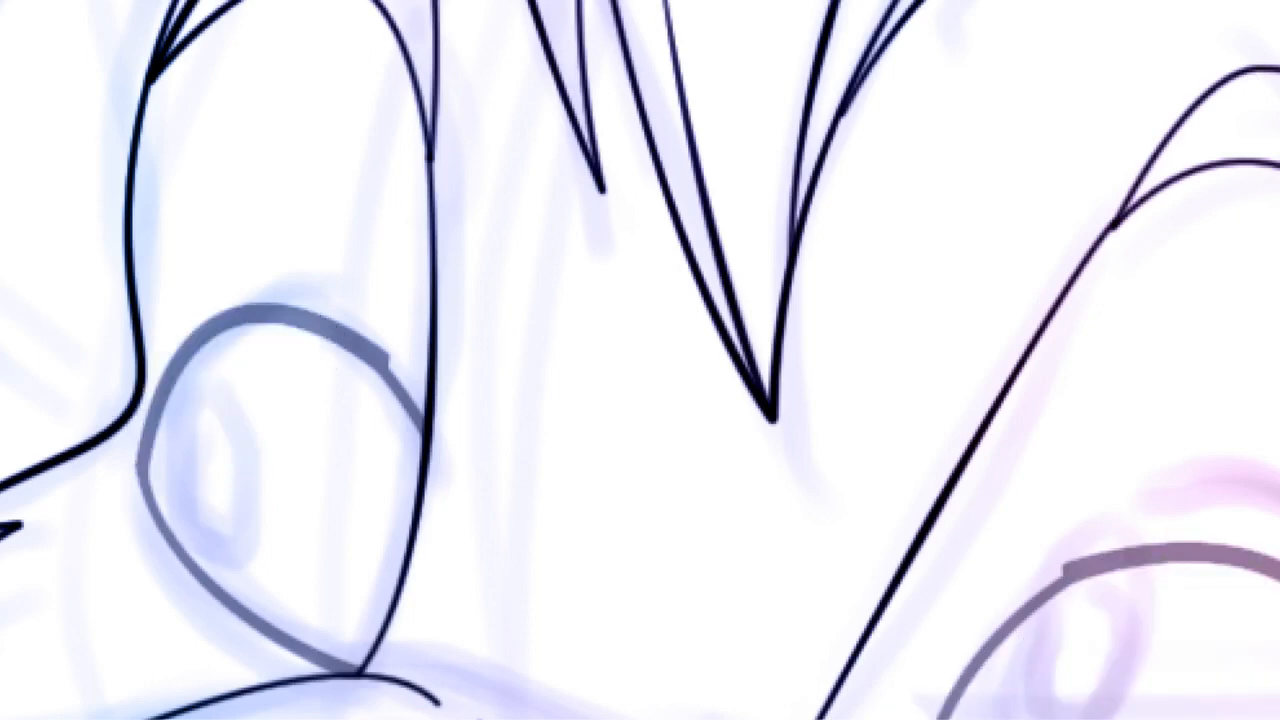
Step: Select the insides of both eye outlines, erase the dark fill overlapping them, and clear the selection
click(268, 430)
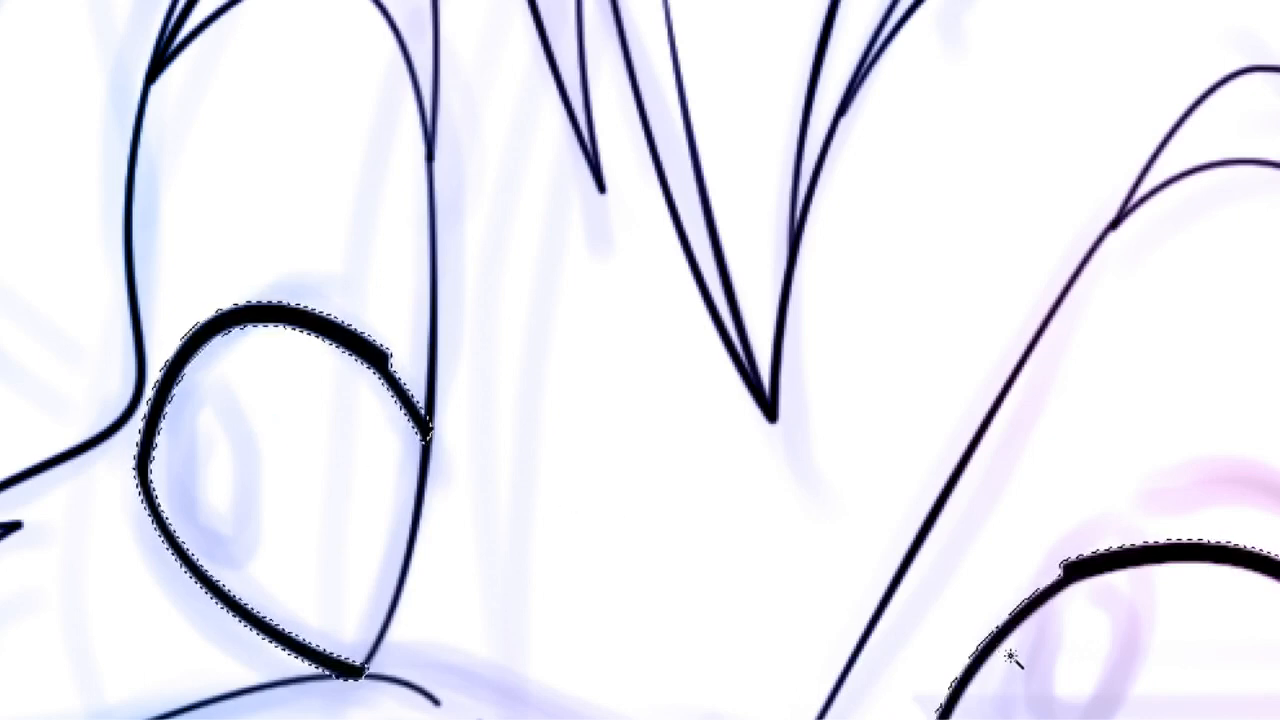
click(1092, 652)
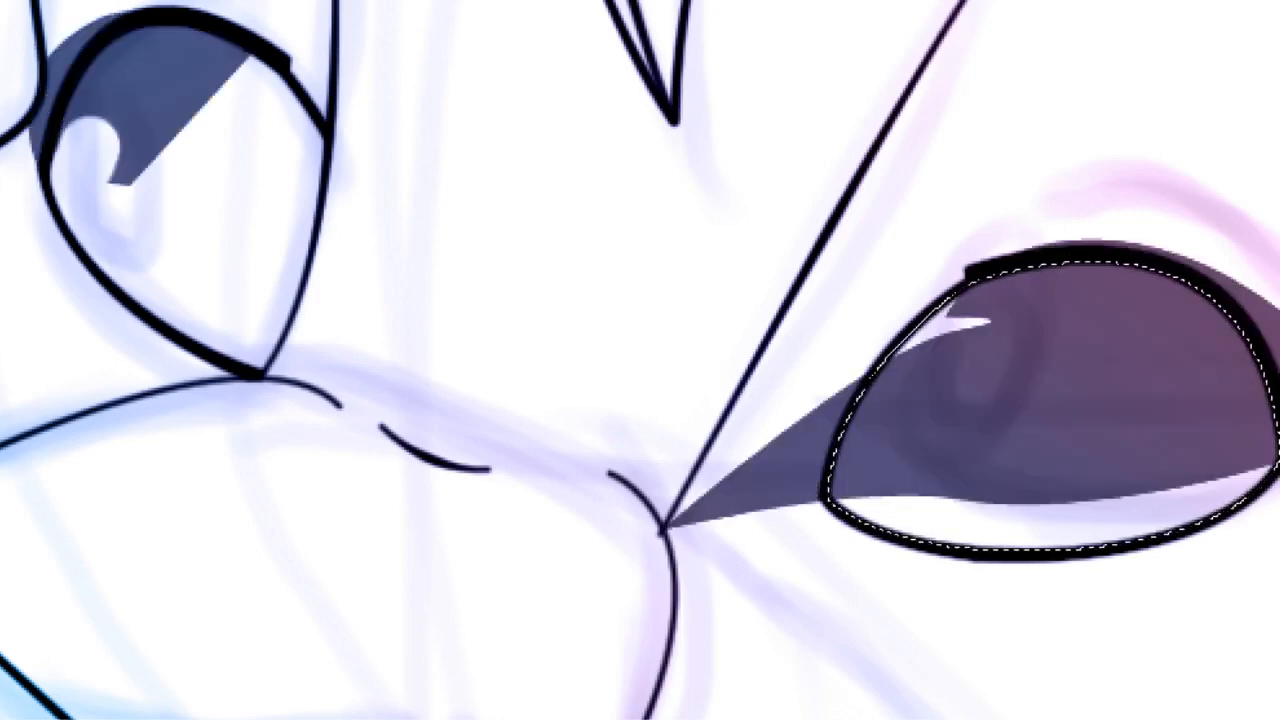
drag(850, 425, 866, 322)
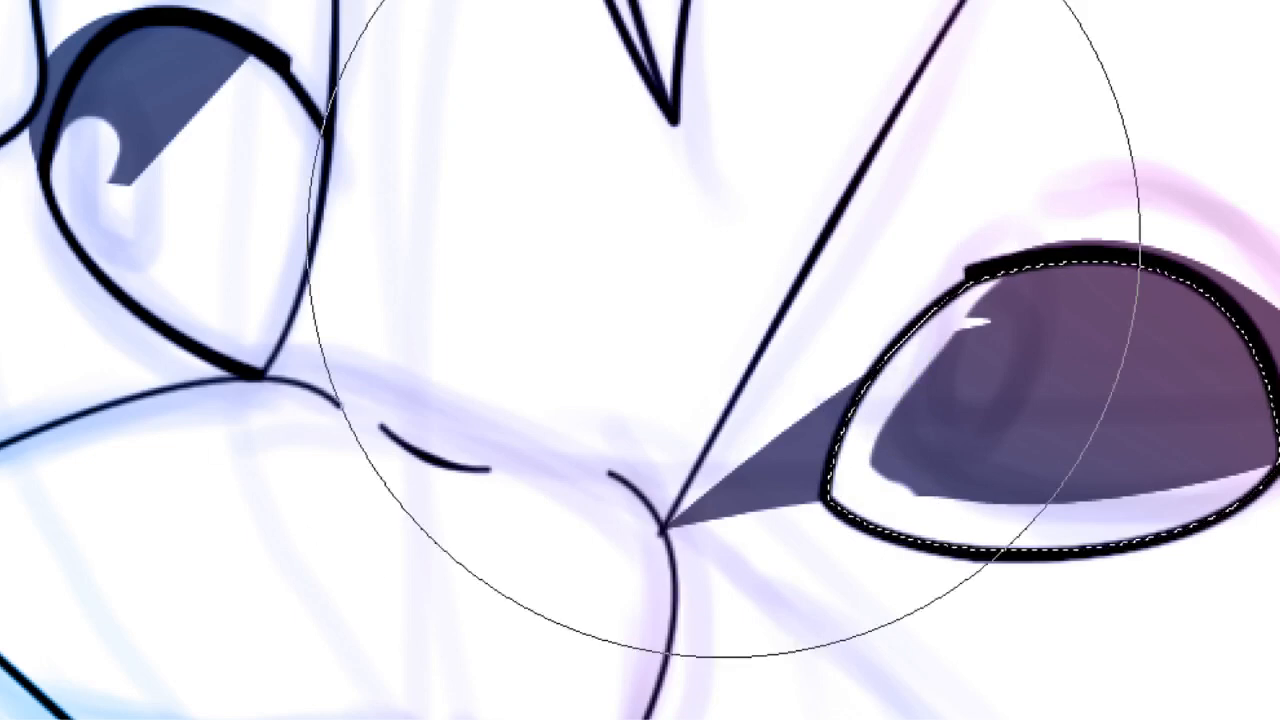
mouse_move(726, 246)
mouse_down()
mouse_move(983, 297)
mouse_move(814, 243)
mouse_up()
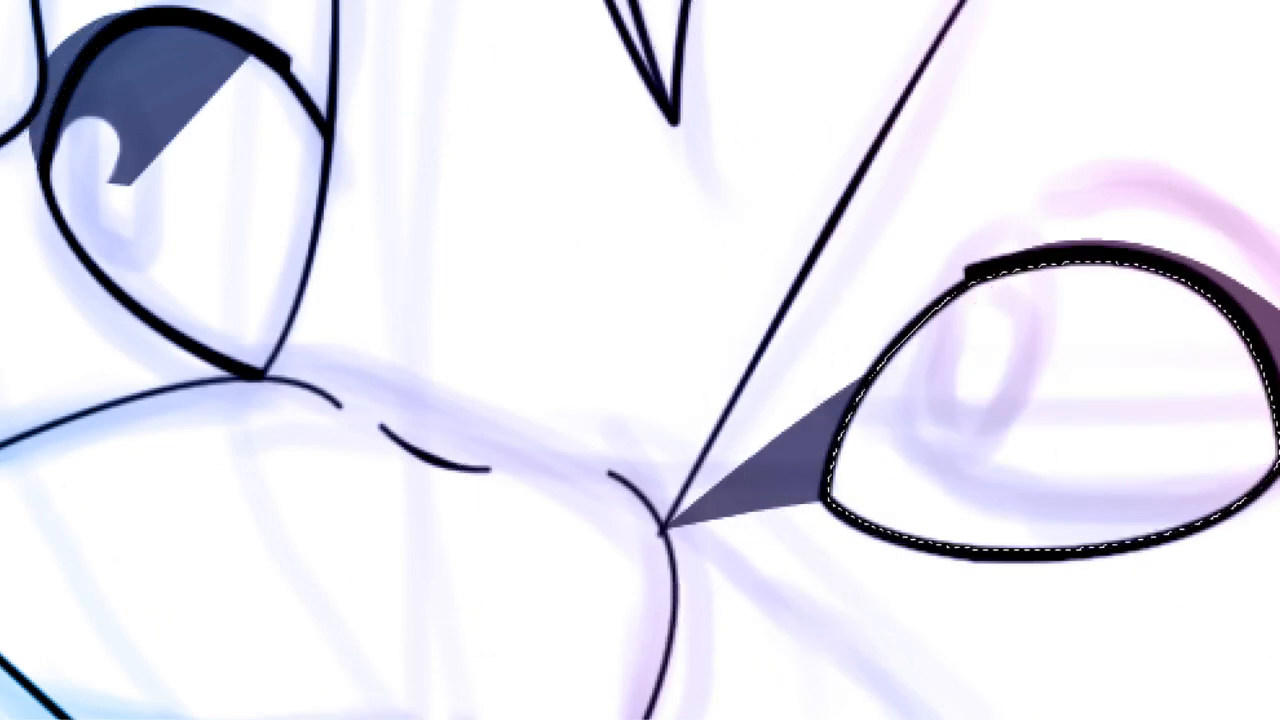
key(ctrl+d)
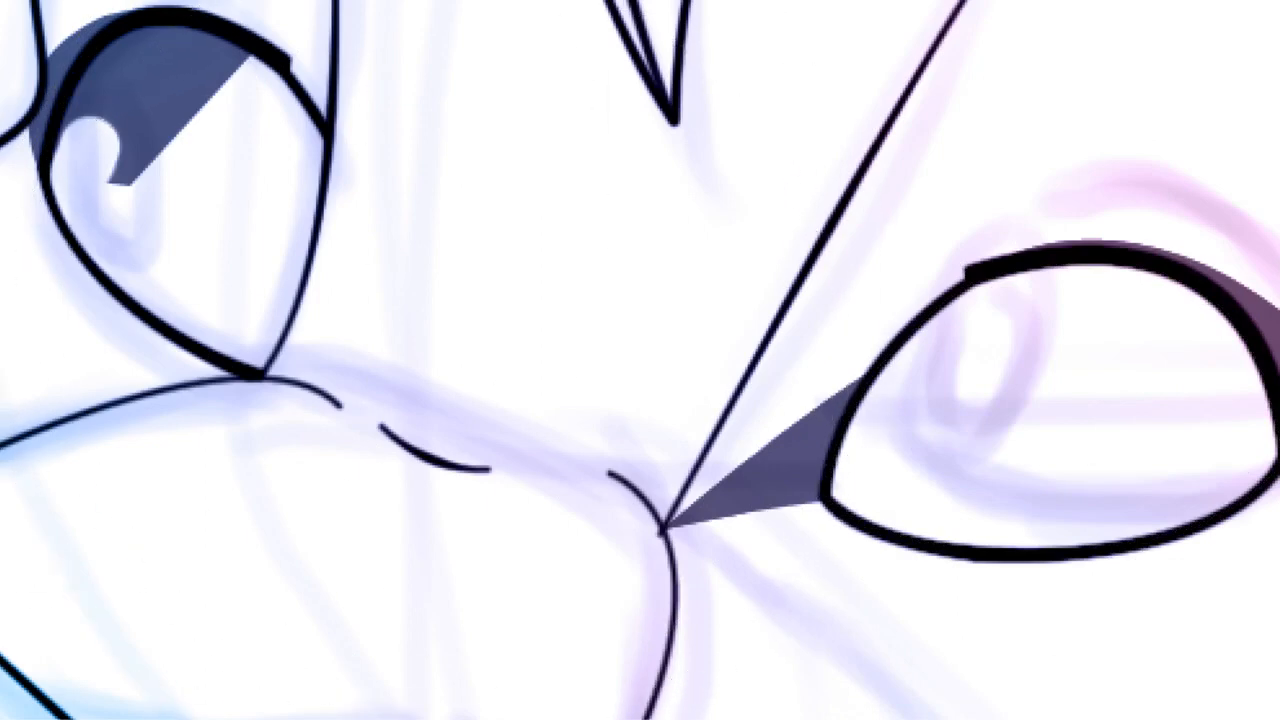
click(193, 90)
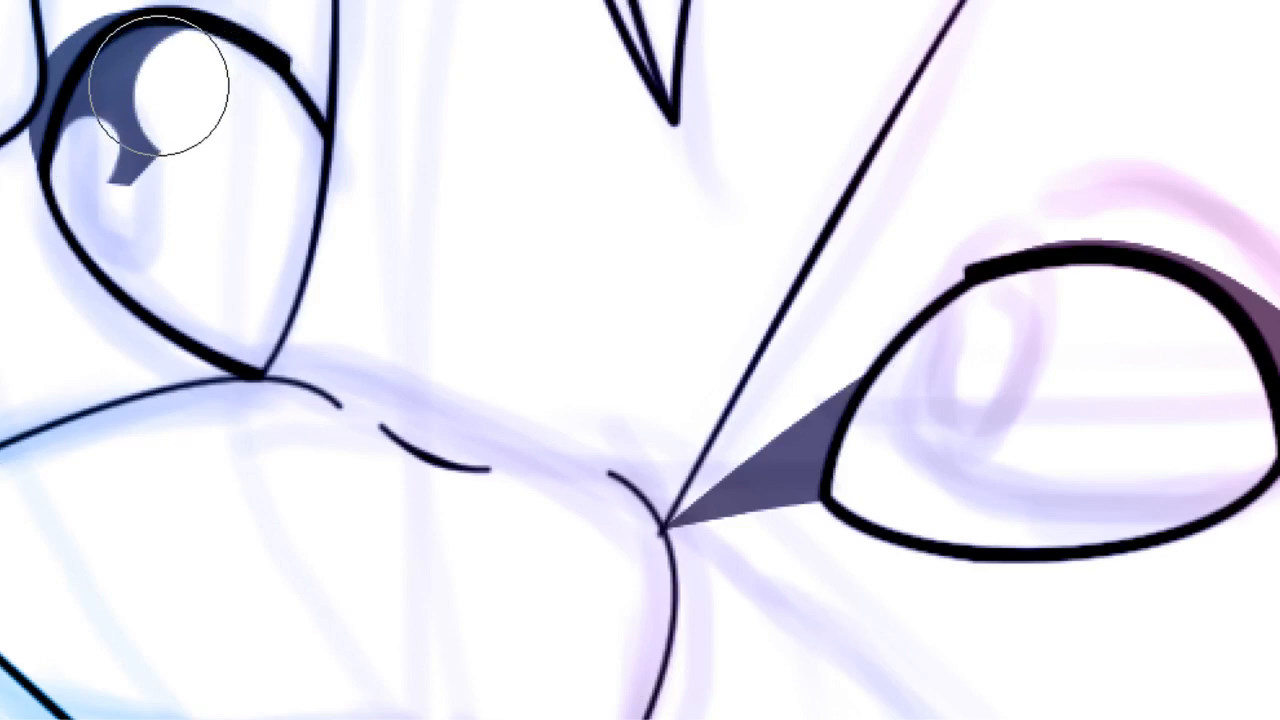
drag(158, 85, 115, 165)
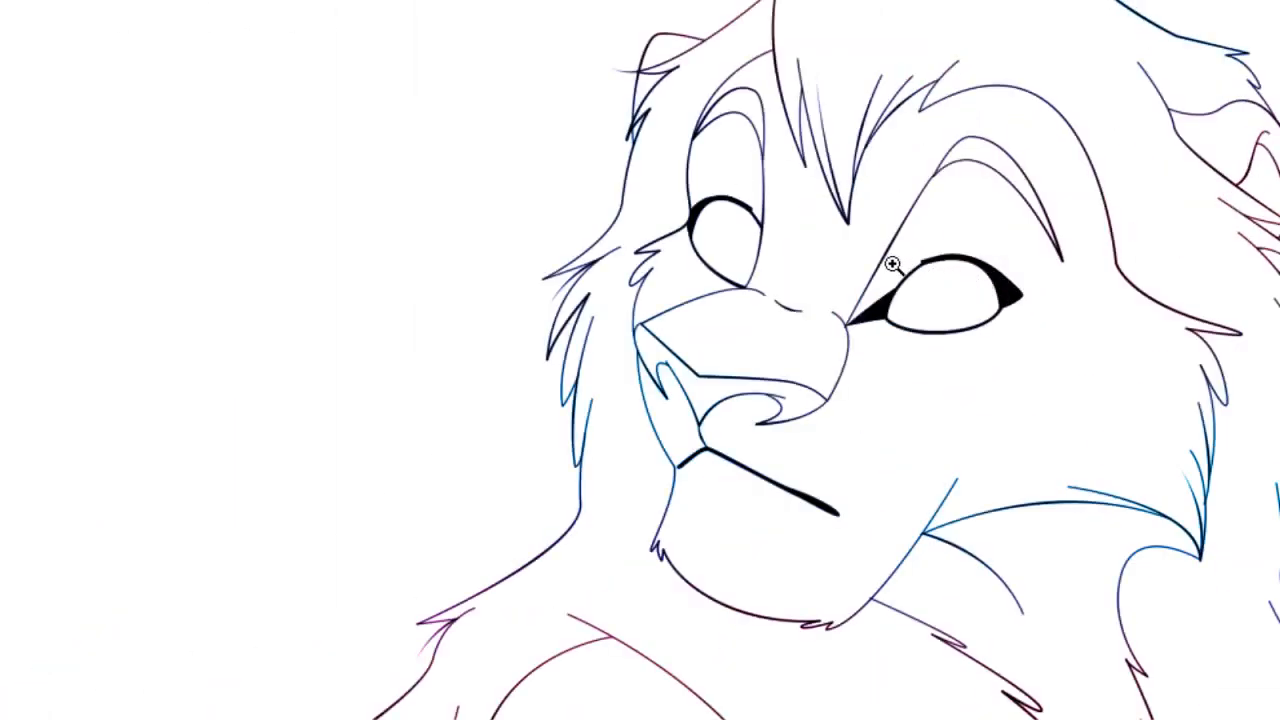
Step: Draw a large and a smaller circle path between the eyes, and place the smaller circle inside the larger one
click(669, 349)
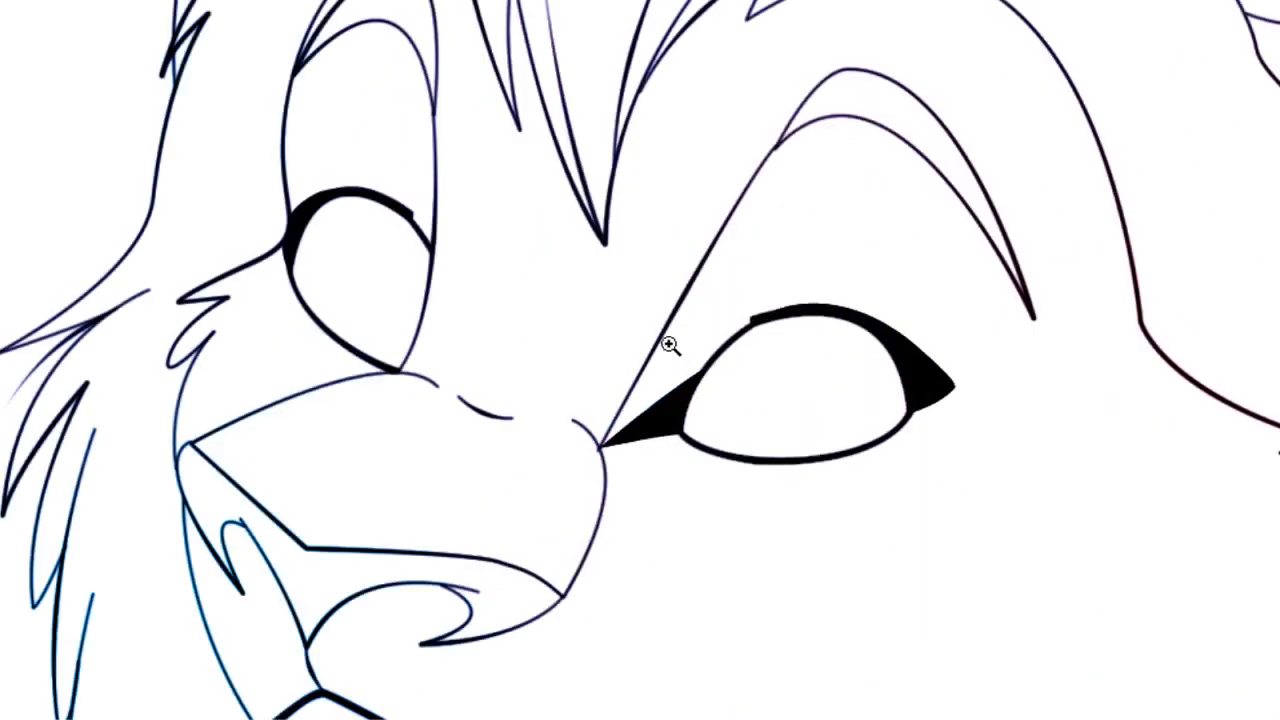
click(694, 337)
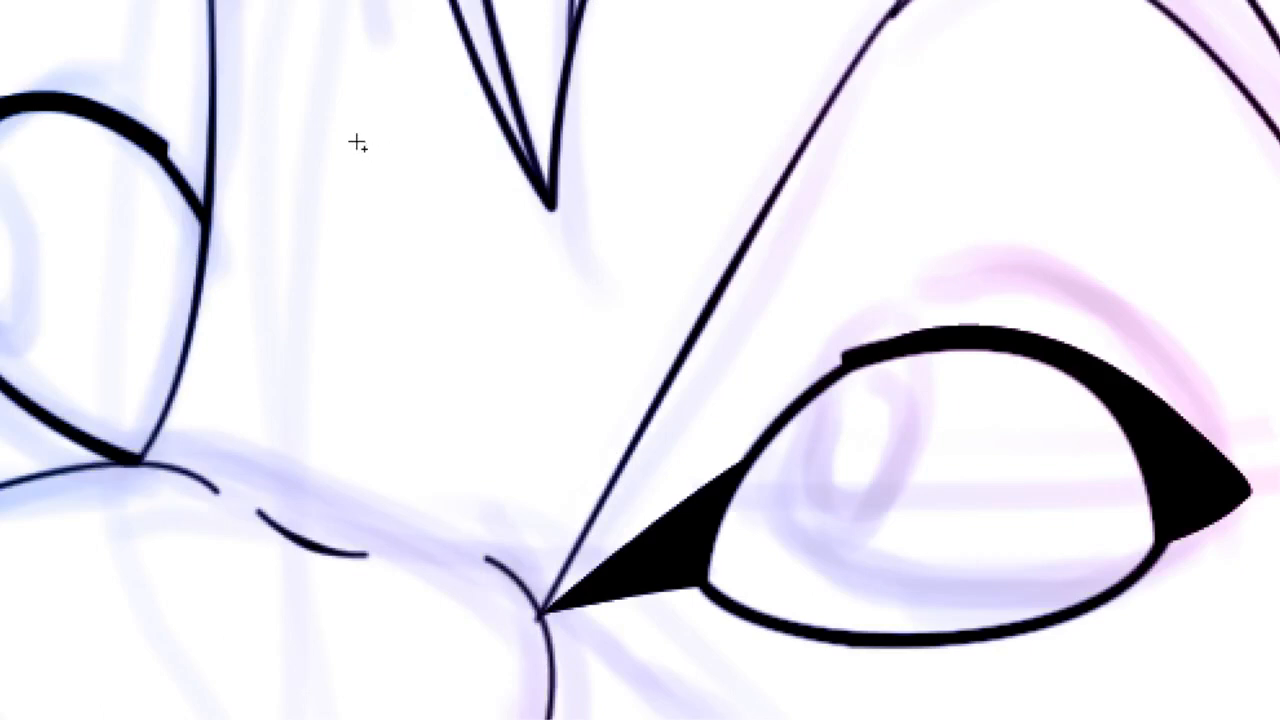
drag(454, 303, 543, 417)
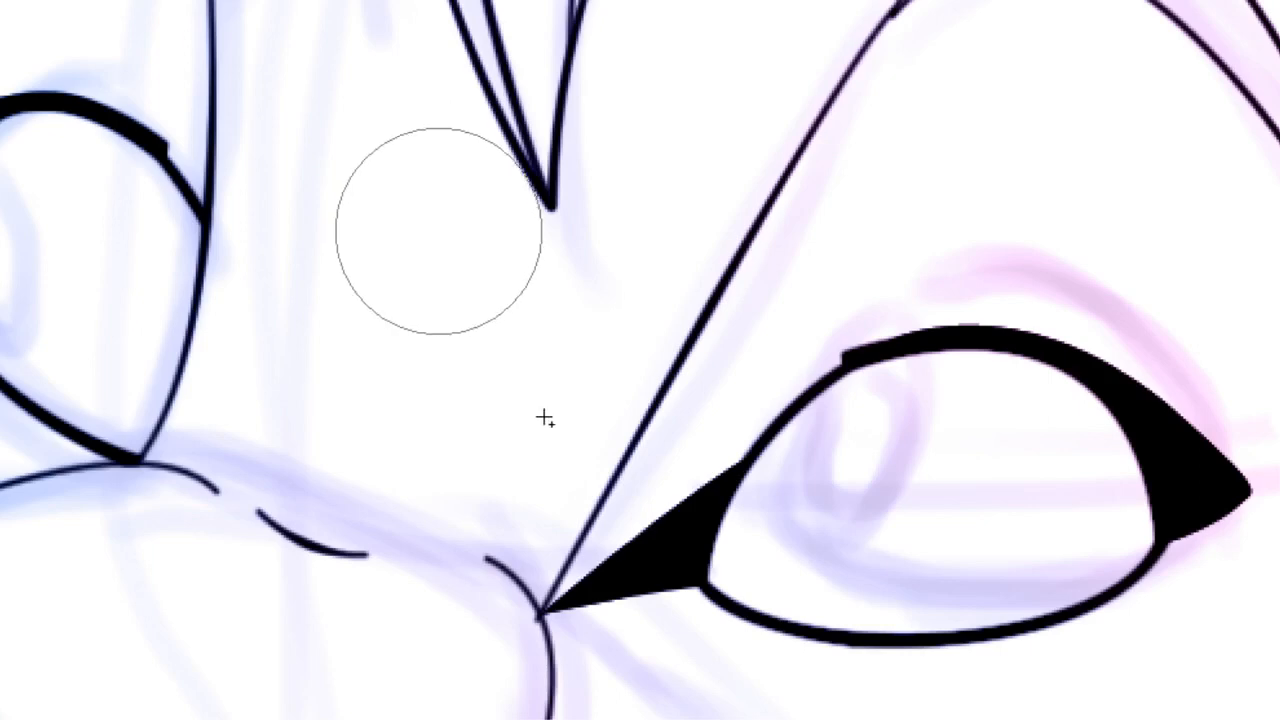
drag(572, 75, 671, 231)
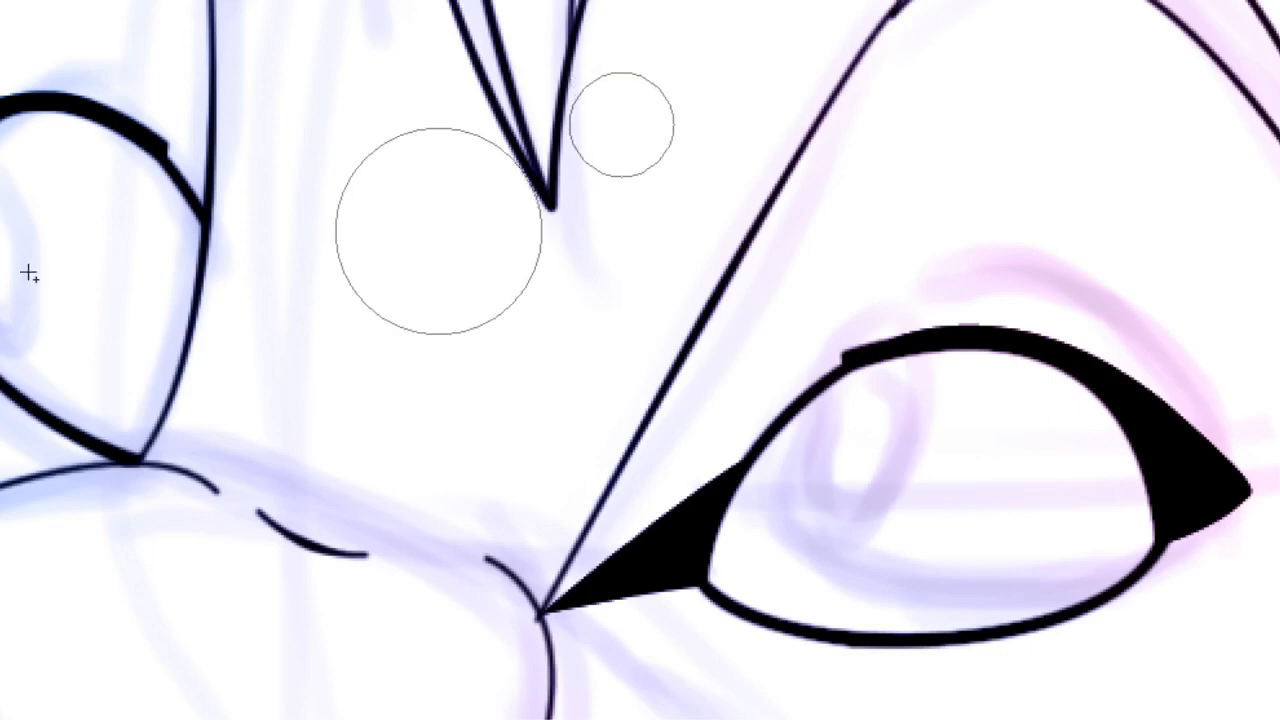
click(580, 108)
drag(634, 106, 444, 199)
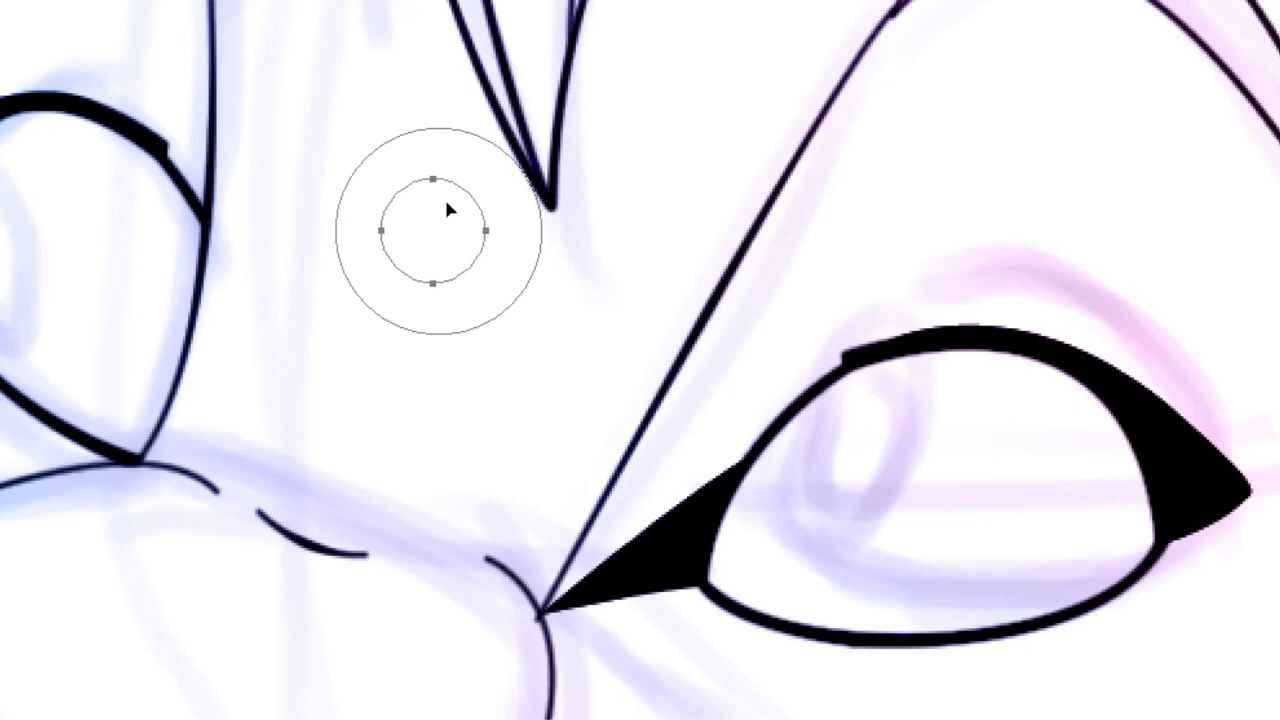
Step: Move both circle paths onto the inner part of the right-hand eye and distort them into slightly tilted ovals
click(444, 197)
click(610, 84)
drag(321, 372, 300, 408)
drag(394, 252, 799, 462)
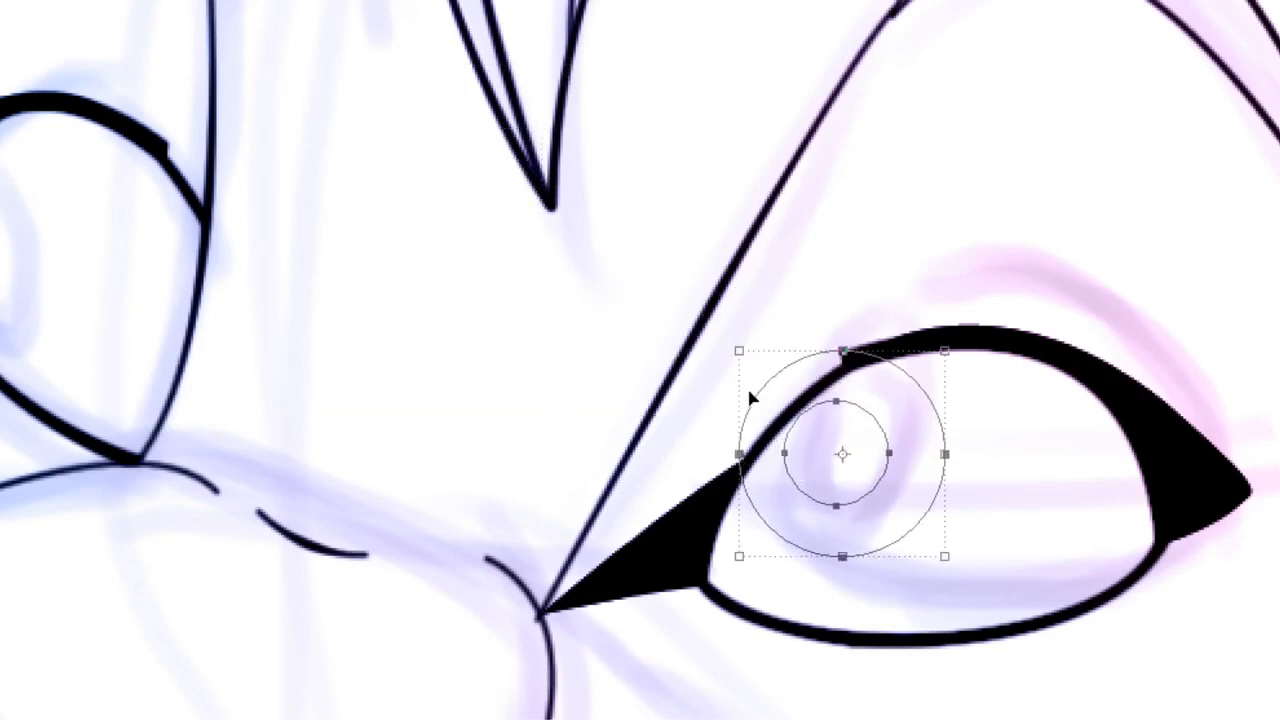
drag(738, 353, 778, 371)
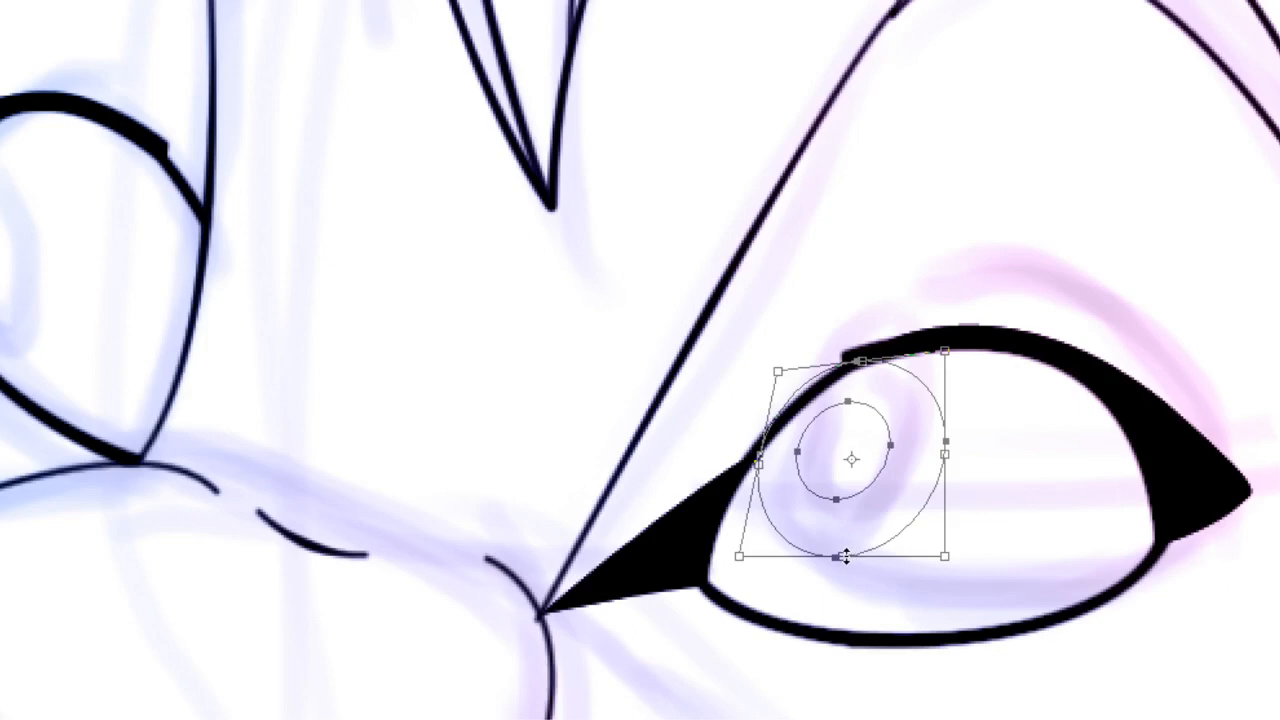
mouse_move(836, 555)
mouse_down()
mouse_move(837, 586)
mouse_move(842, 577)
mouse_up()
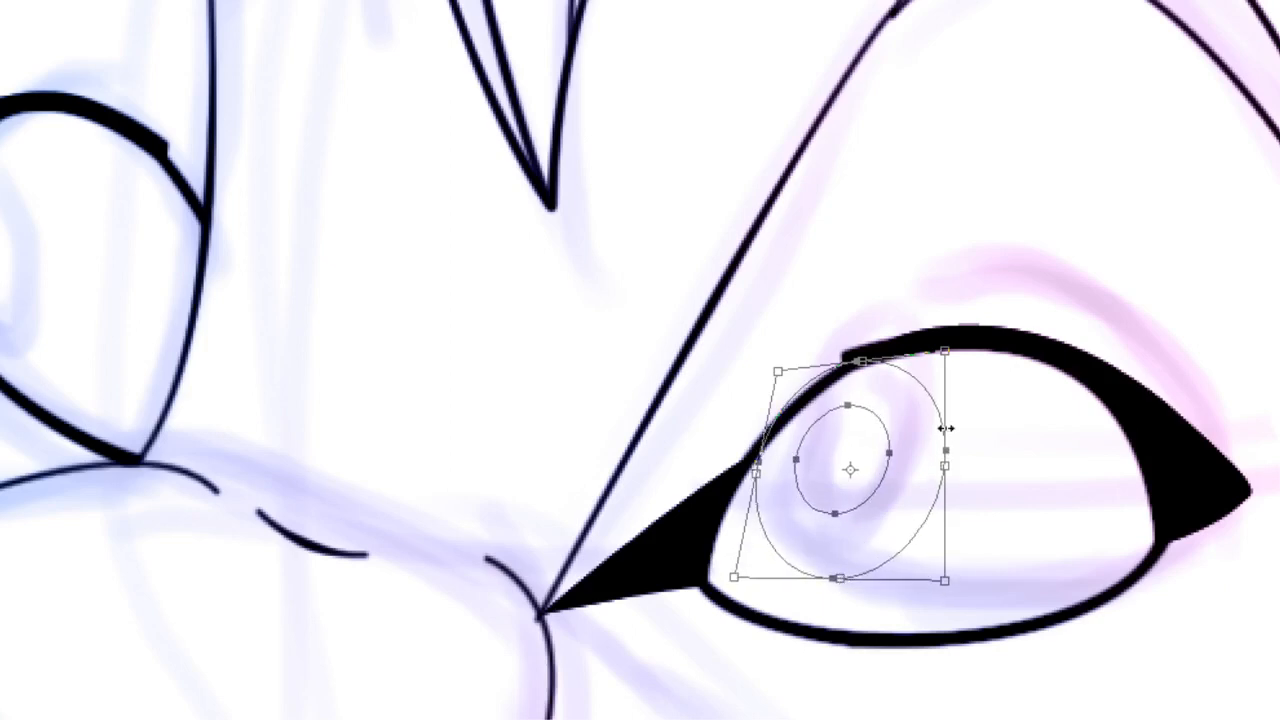
Step: Rotate, enlarge and reposition the two ovals over the sketched iris of the right-hand eye, and apply the transform
drag(978, 328, 970, 318)
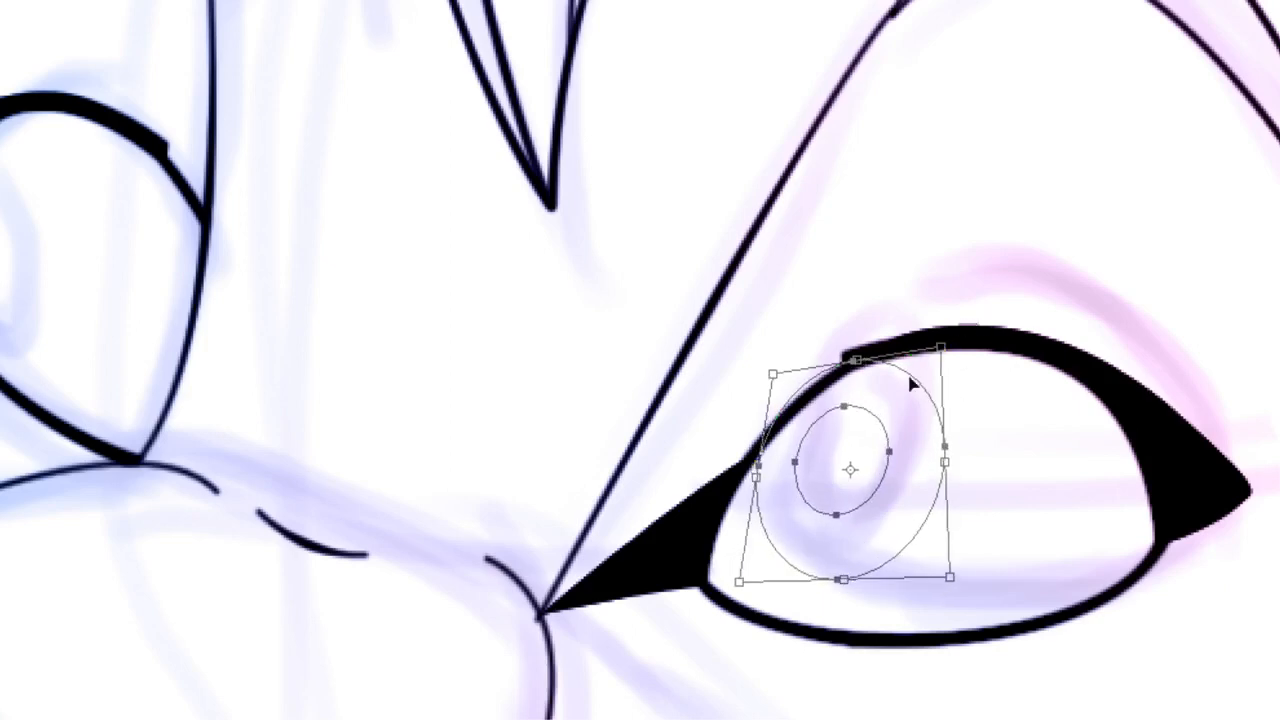
drag(848, 434, 849, 430)
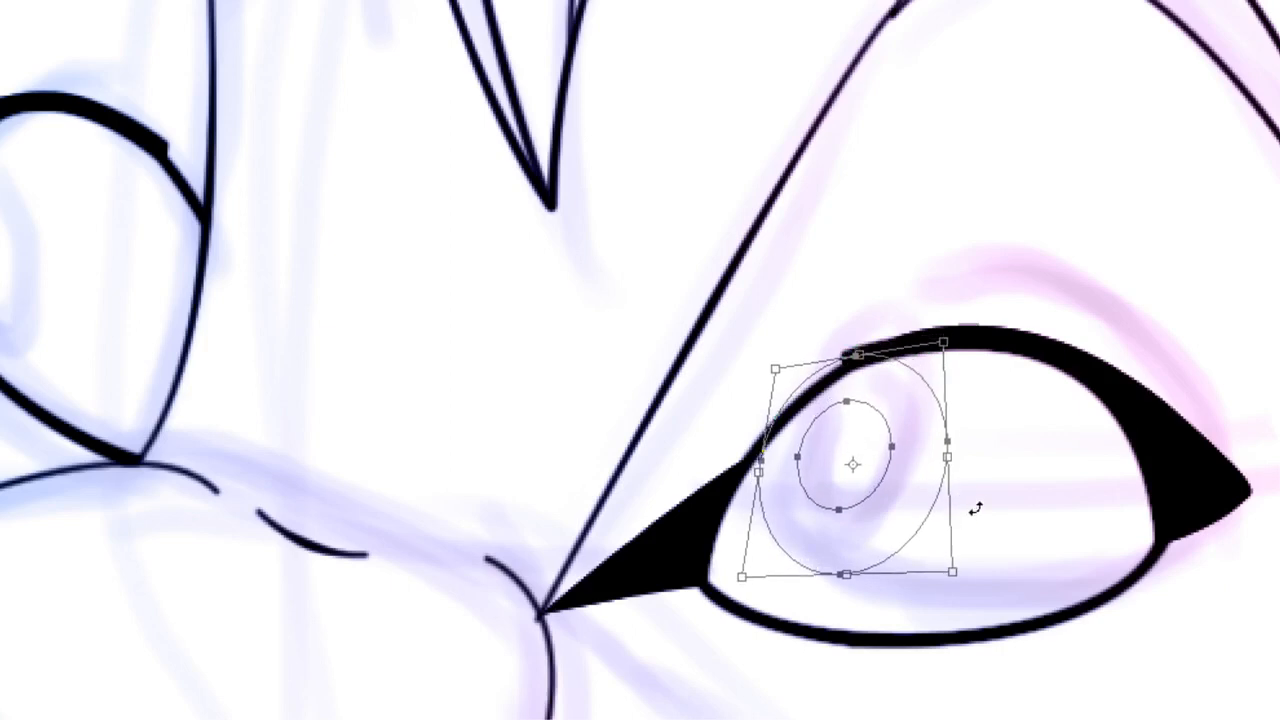
drag(908, 500, 898, 494)
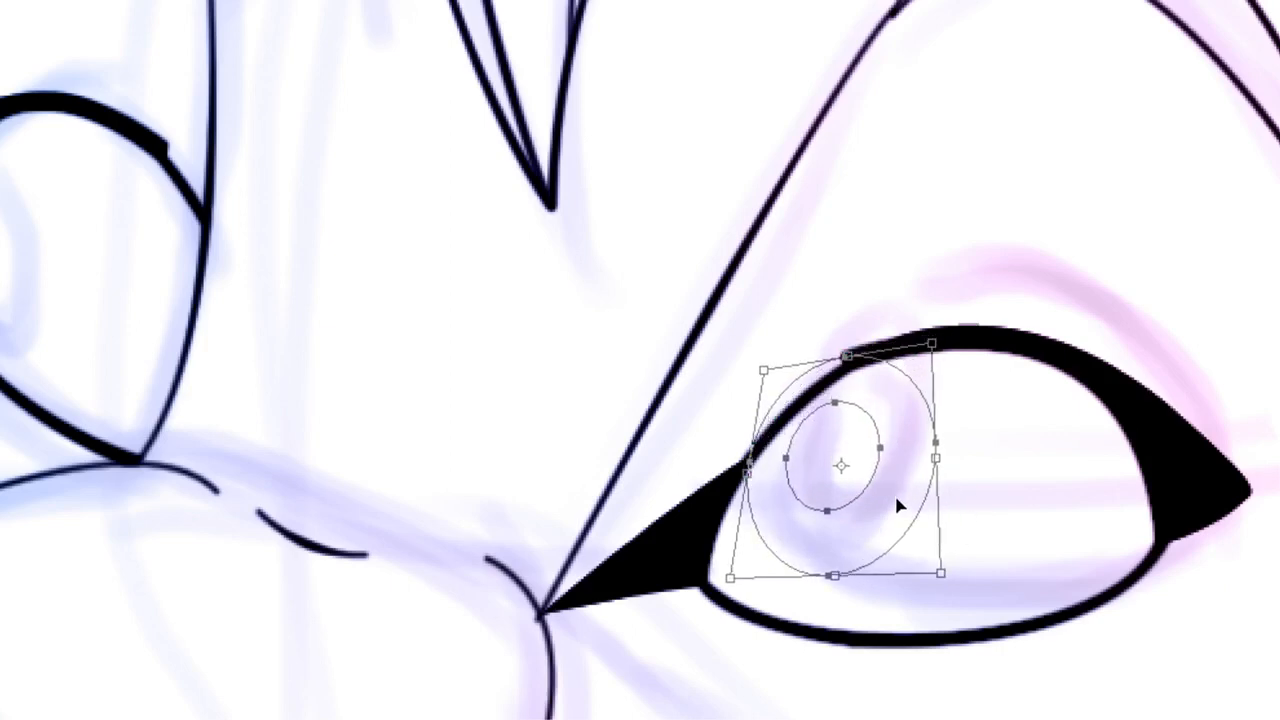
drag(944, 568, 966, 605)
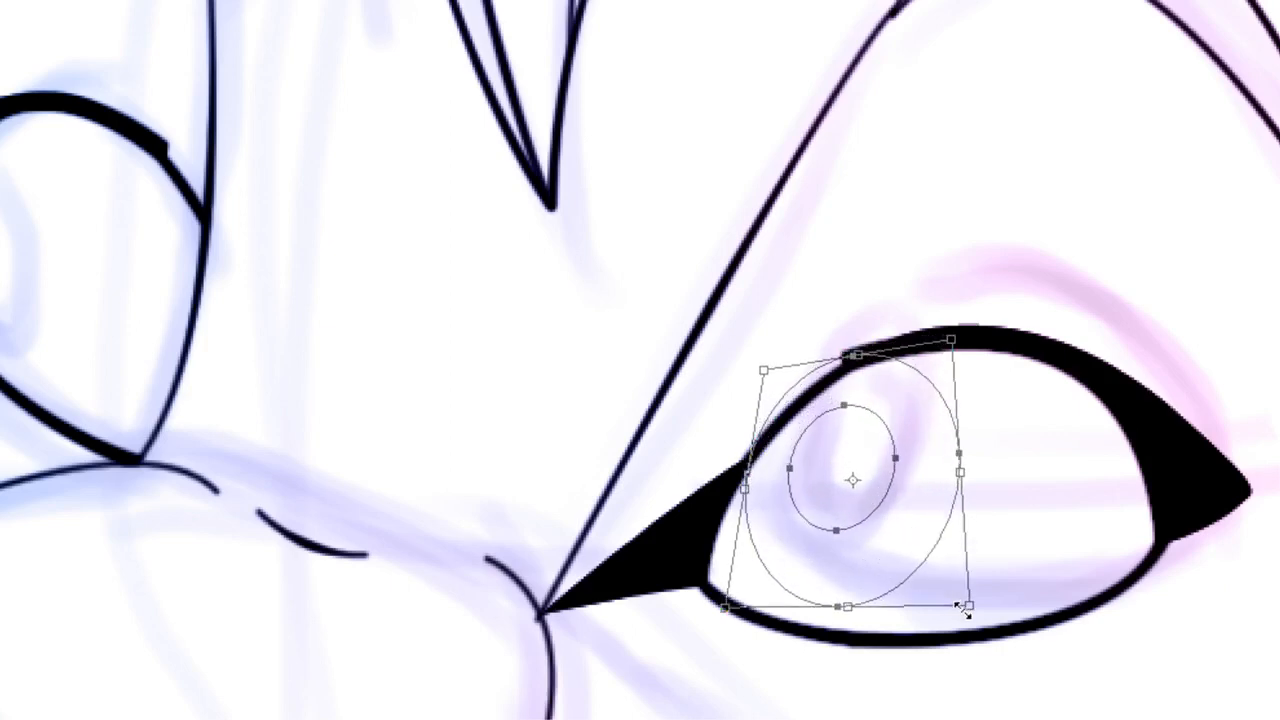
drag(894, 544, 890, 531)
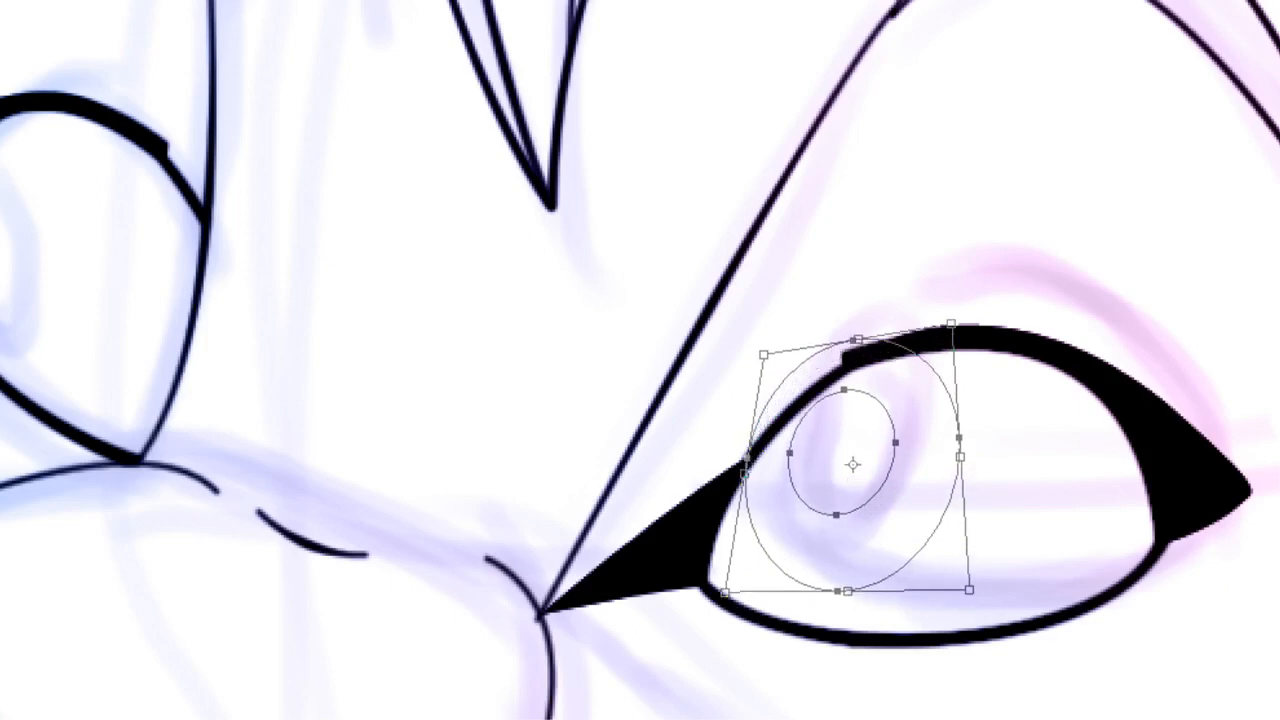
key(Return)
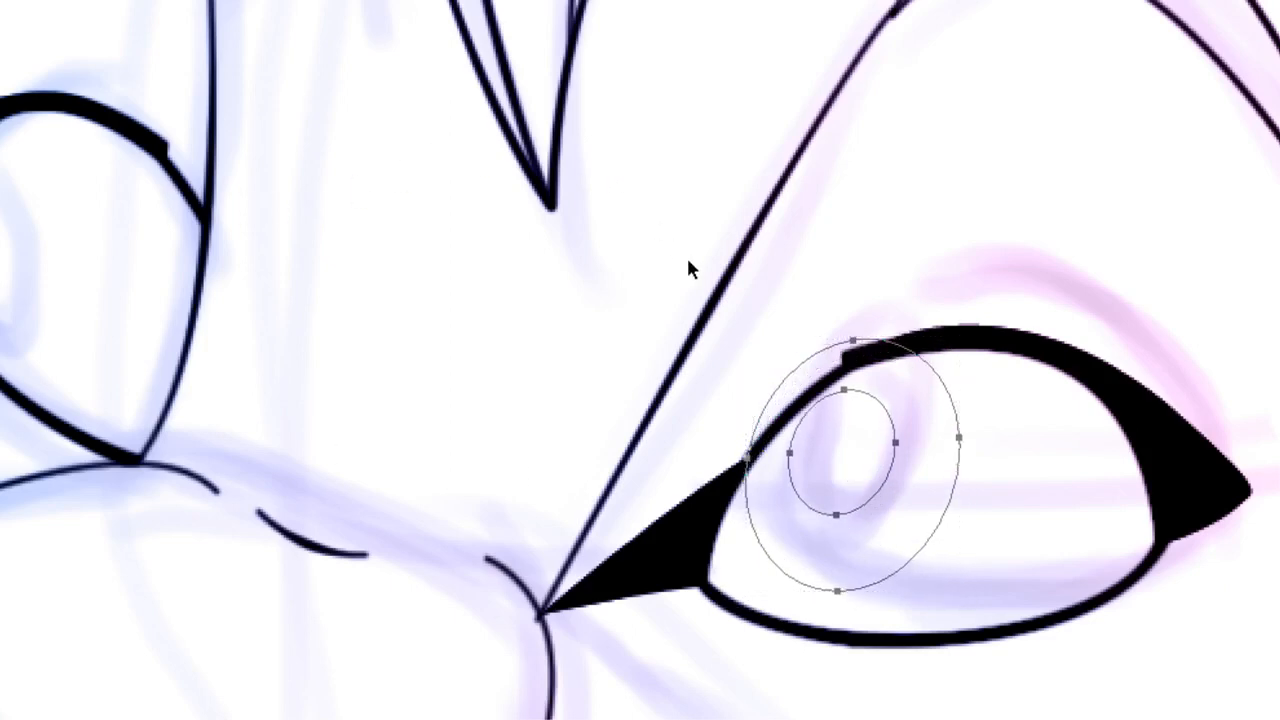
Step: Enlarge the right-hand eye's inner oval slightly and shift it within the outer oval
click(810, 424)
mouse_move(894, 514)
mouse_down()
mouse_move(908, 535)
mouse_move(866, 509)
mouse_move(880, 507)
mouse_up()
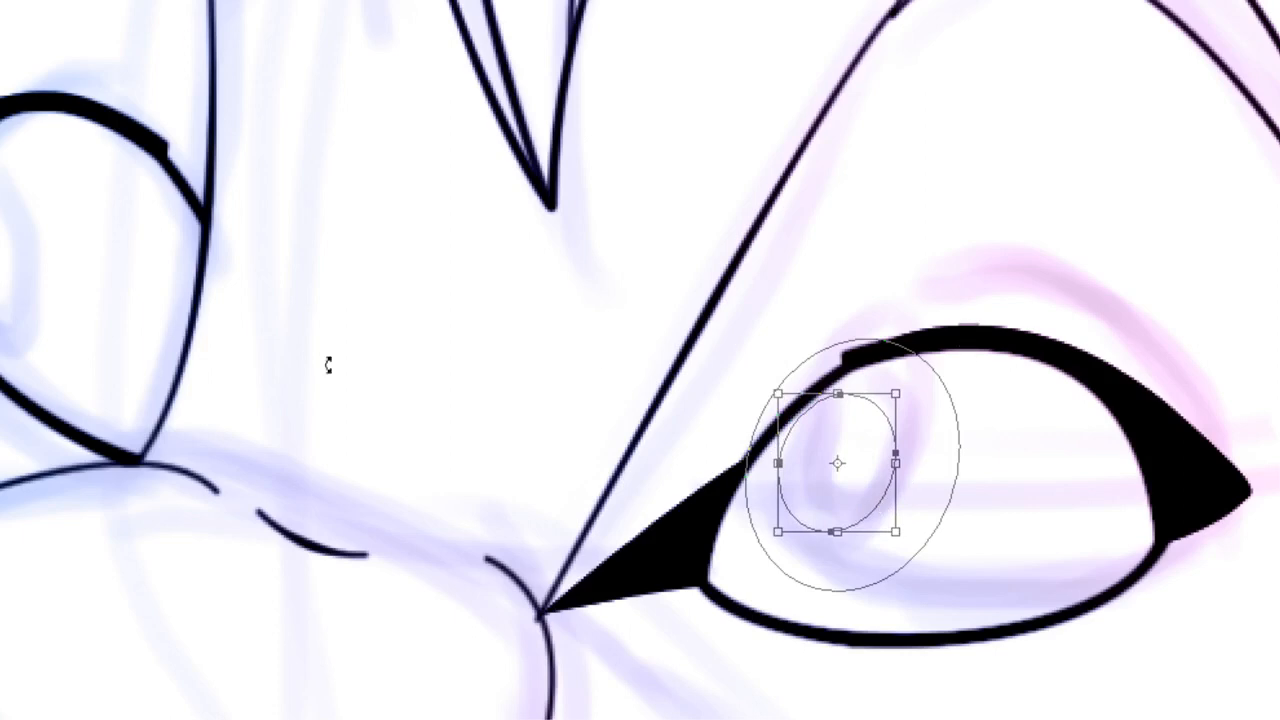
key(Return)
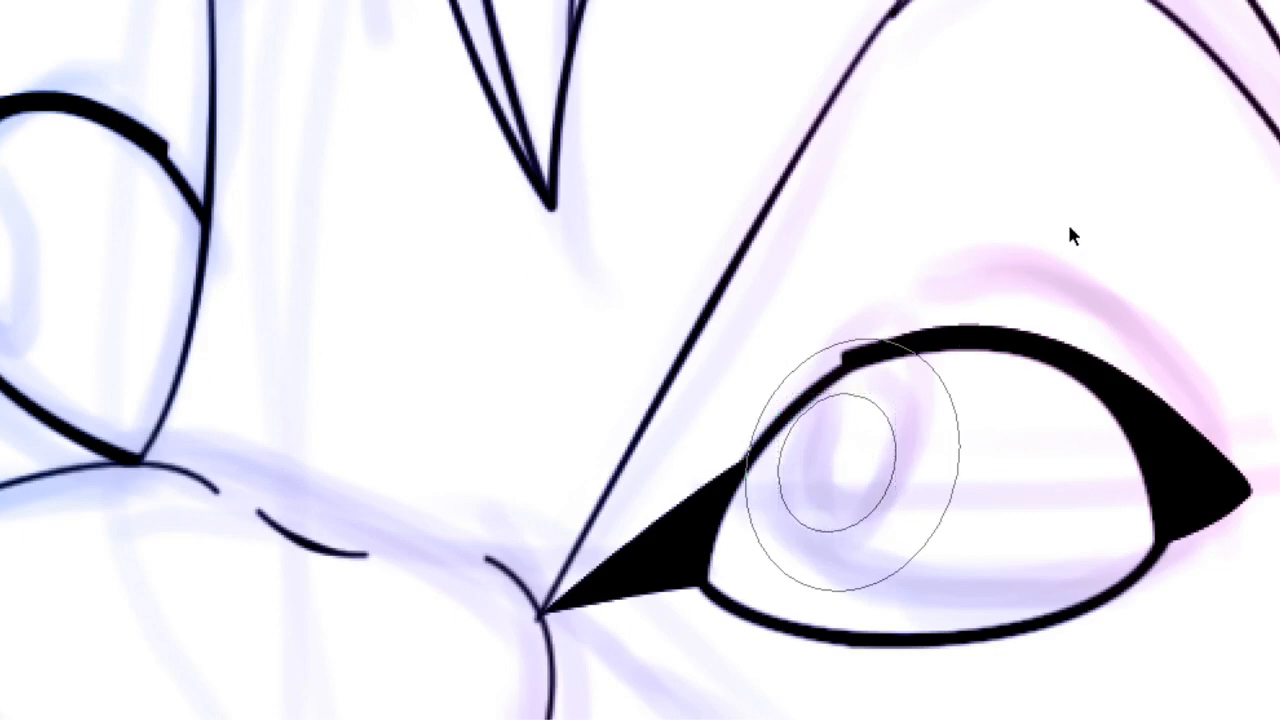
Step: Duplicate both iris ovals onto the left-hand eye and scale the copies down to suit it
drag(1036, 292, 645, 705)
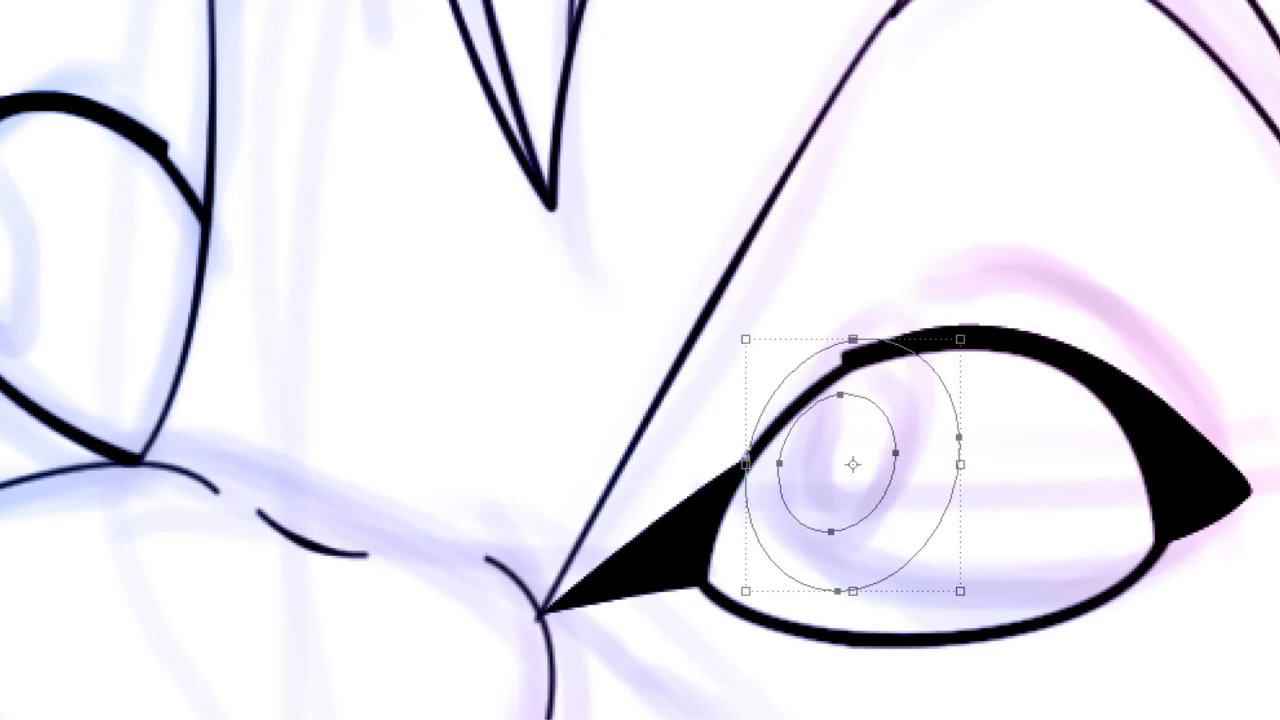
drag(892, 534, 243, 364)
drag(288, 149, 73, 145)
drag(160, 91, 58, 115)
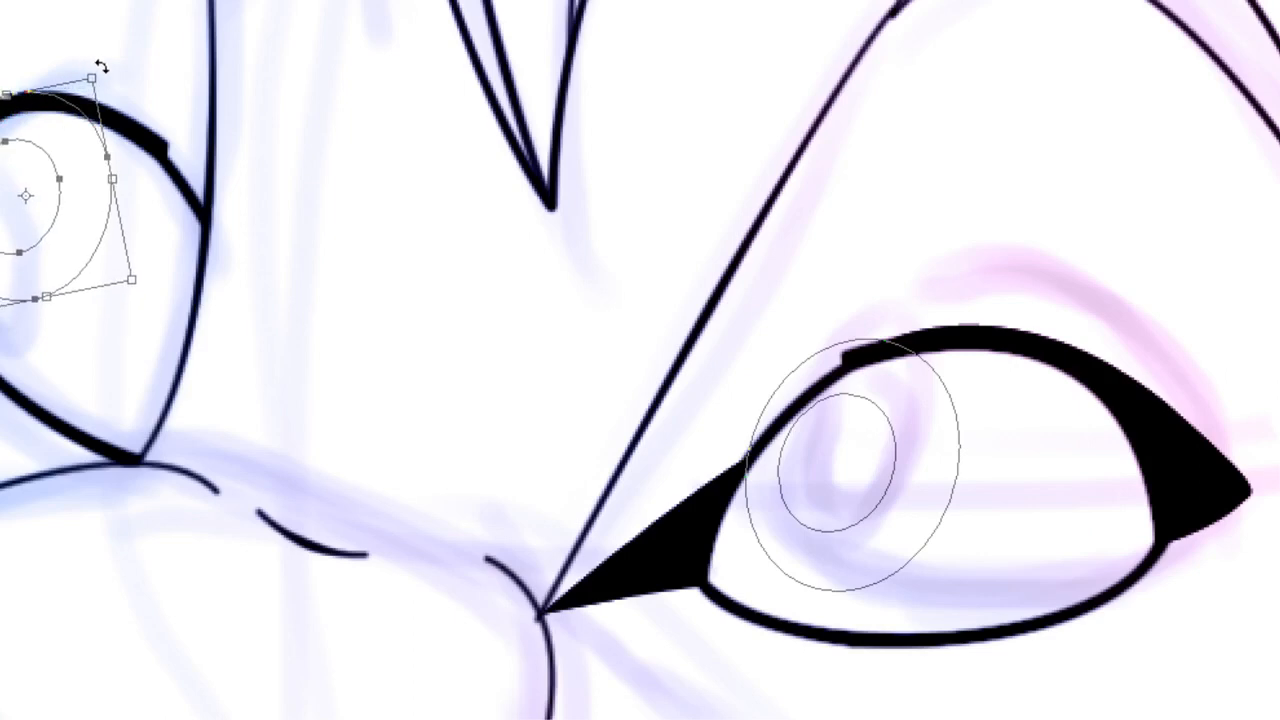
Step: Rotate, distort and nudge the copied ovals to fit inside the left-hand eye's outline, and apply the transform
drag(98, 62, 107, 84)
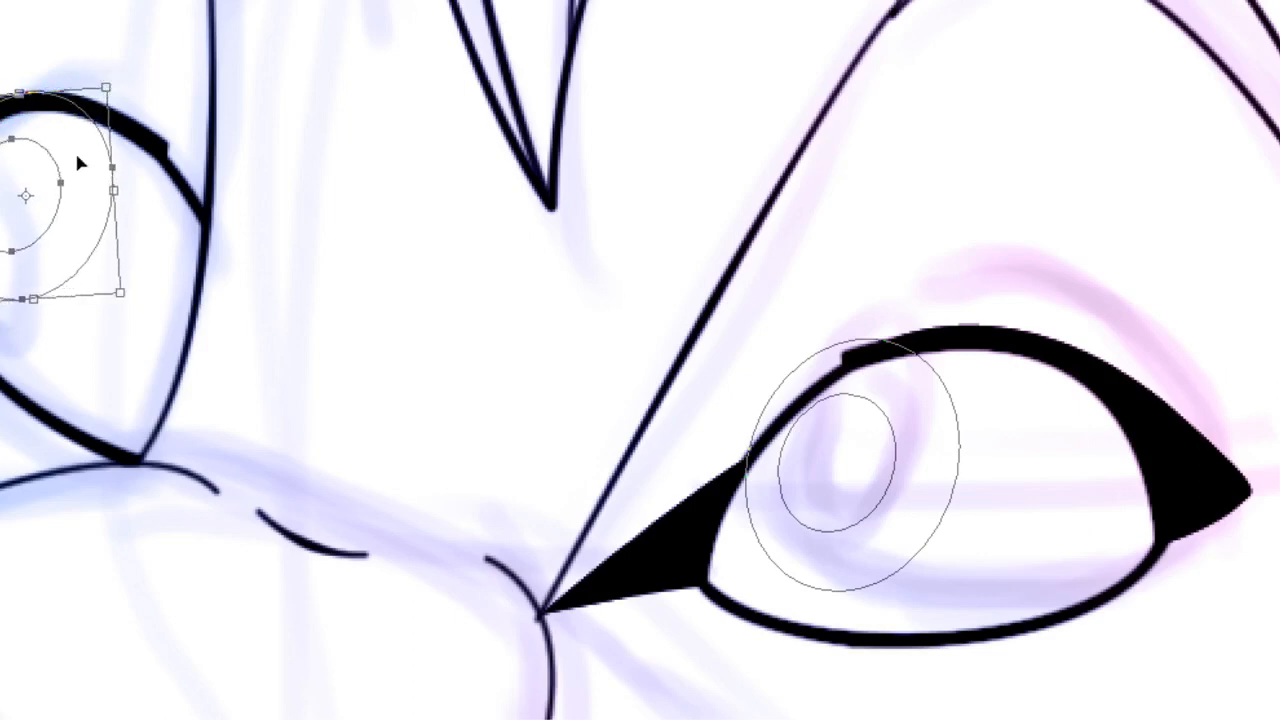
mouse_move(74, 150)
mouse_down()
mouse_move(192, 194)
mouse_move(76, 120)
mouse_move(67, 152)
mouse_up()
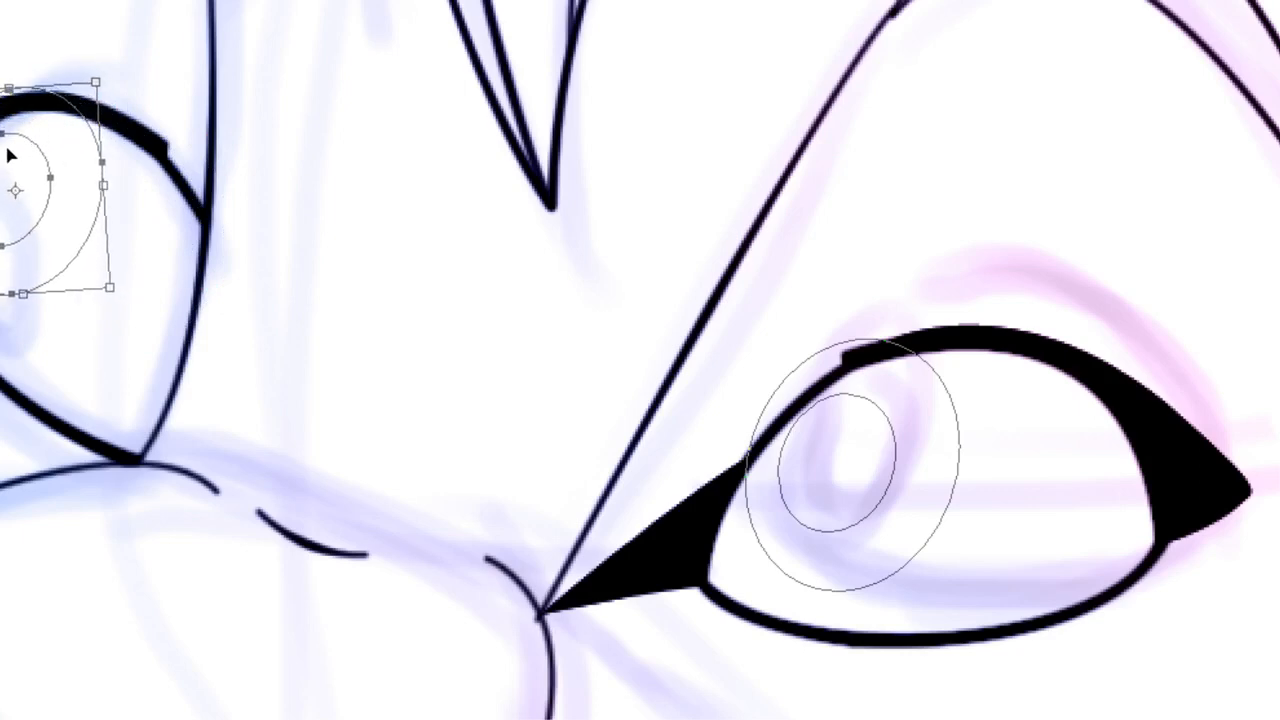
drag(2, 190, 4, 191)
drag(101, 89, 109, 89)
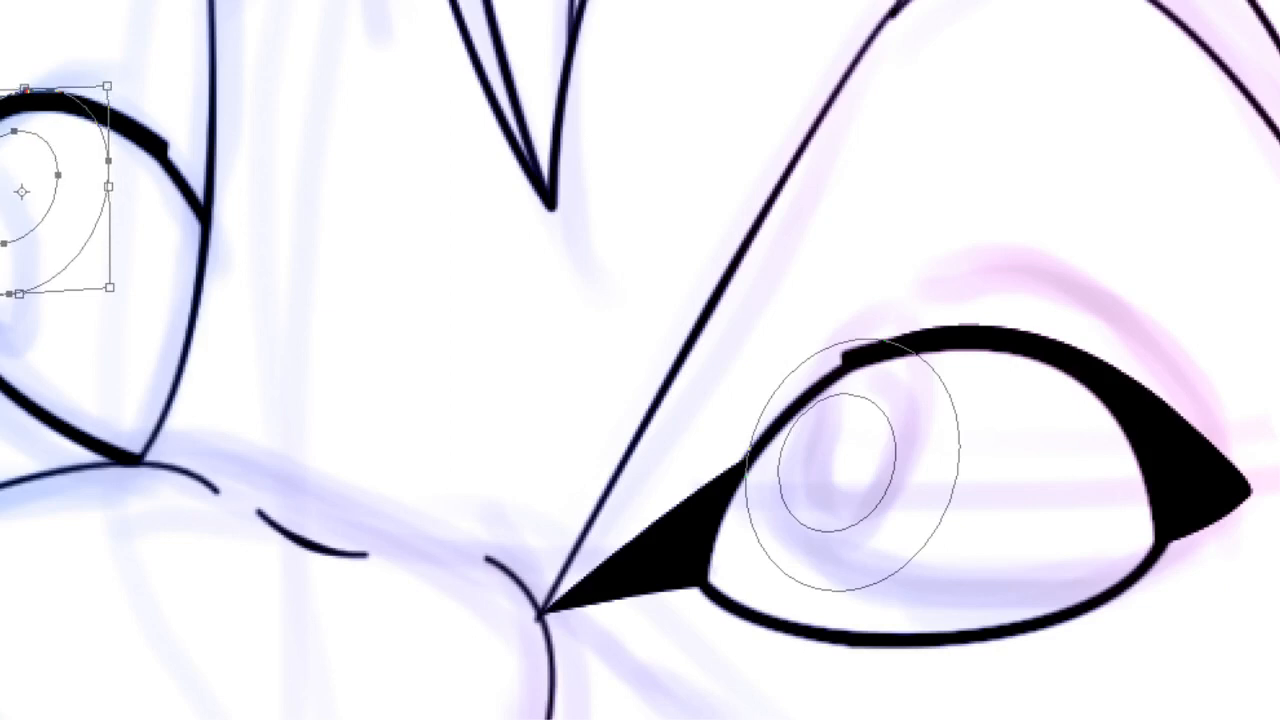
drag(47, 223, 48, 230)
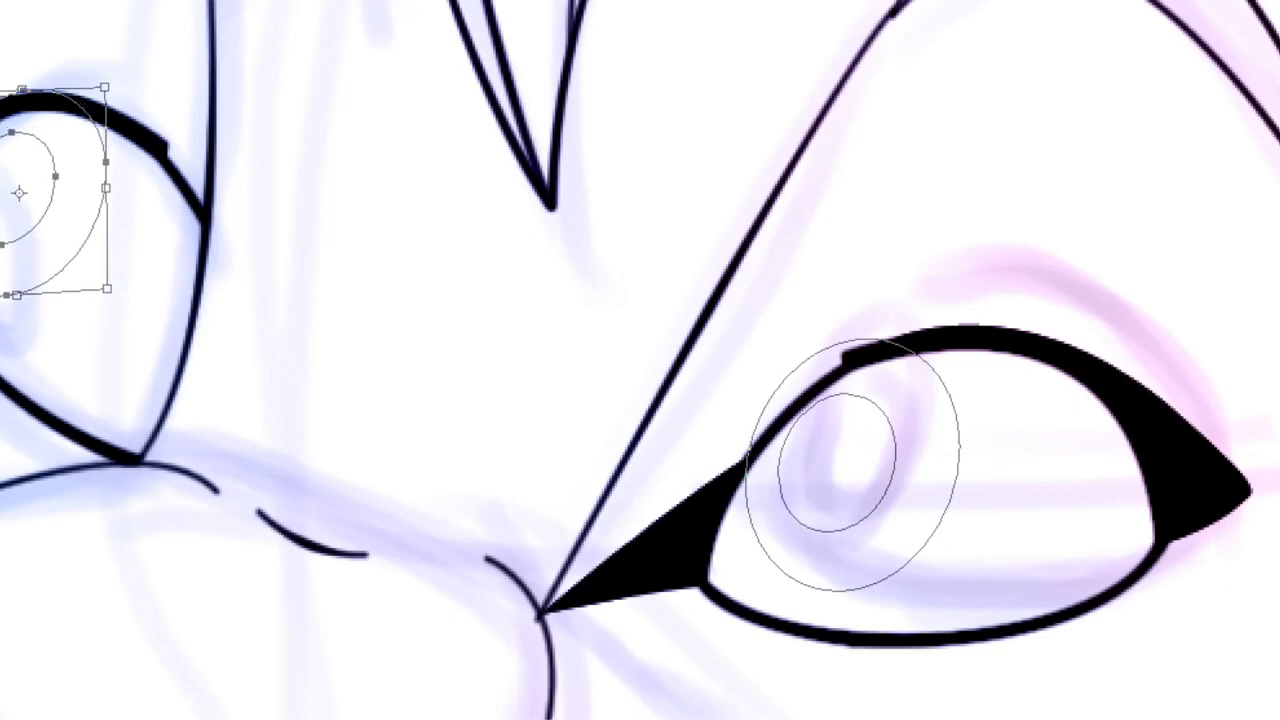
key(Return)
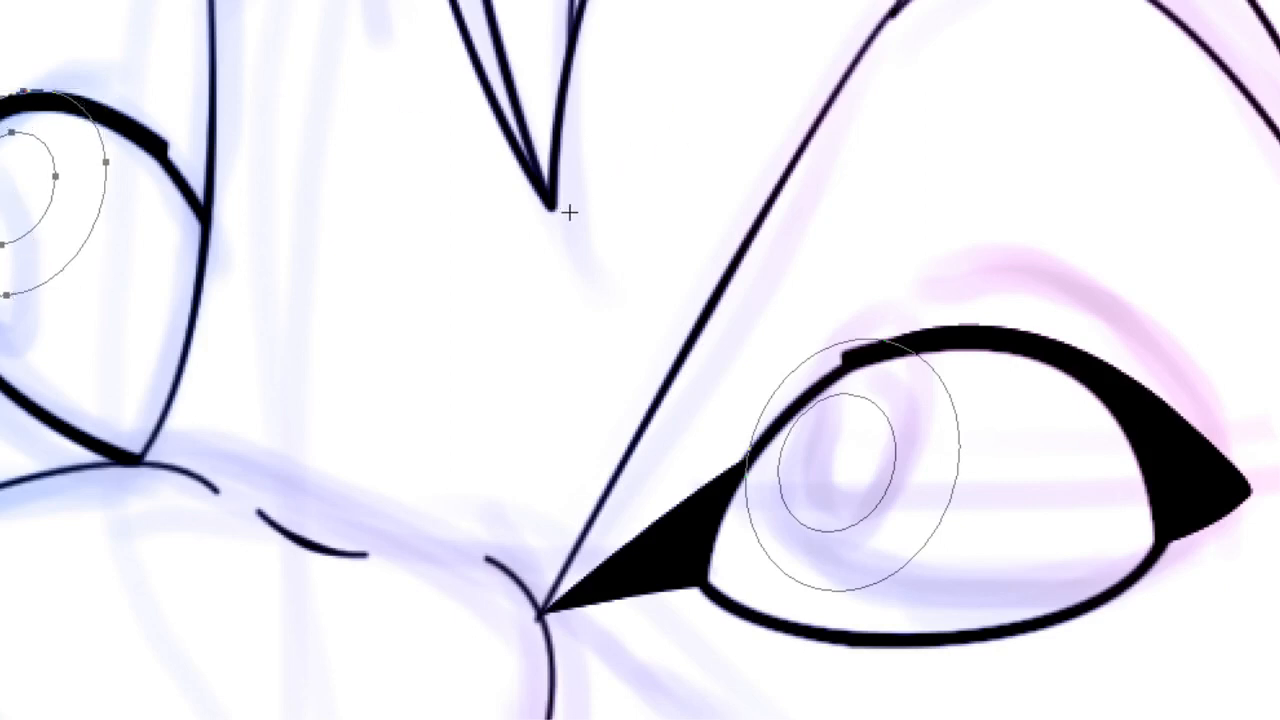
Step: Flatten the left-hand eye's two iris ovals very slightly, shift them lower and inward within the eye outline, and apply the transform
key(v)
click(369, 209)
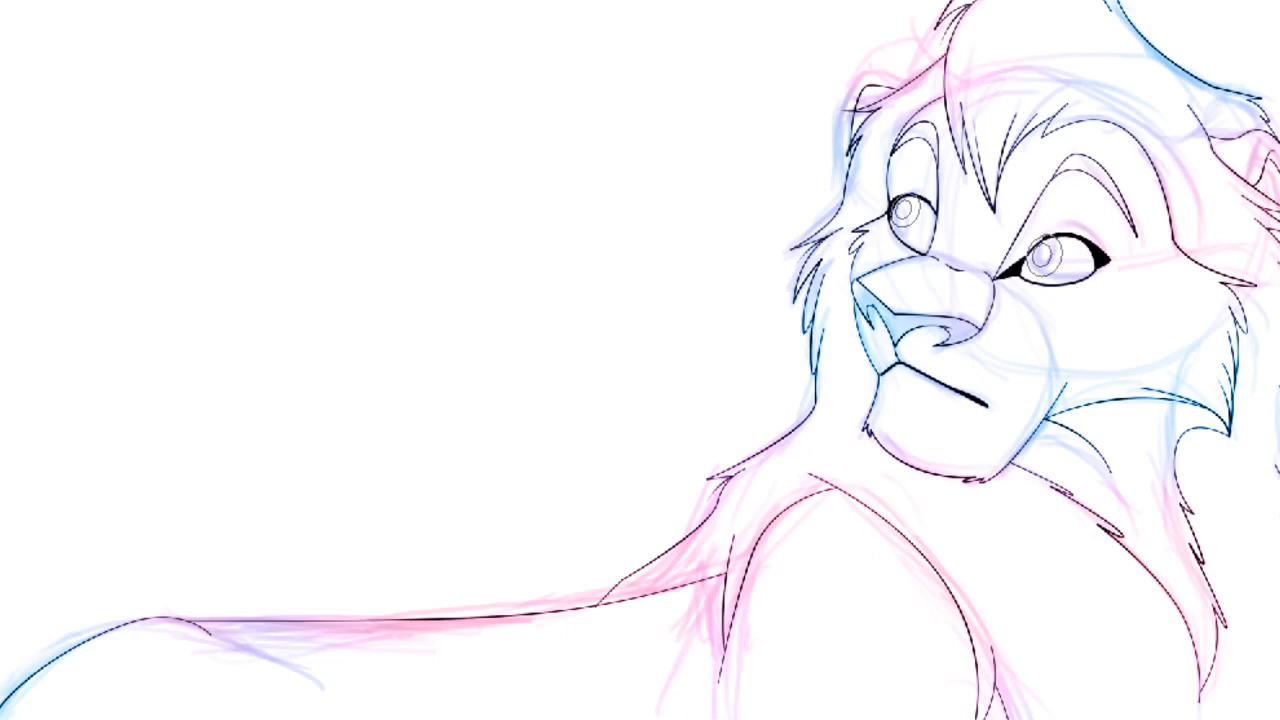
click(945, 255)
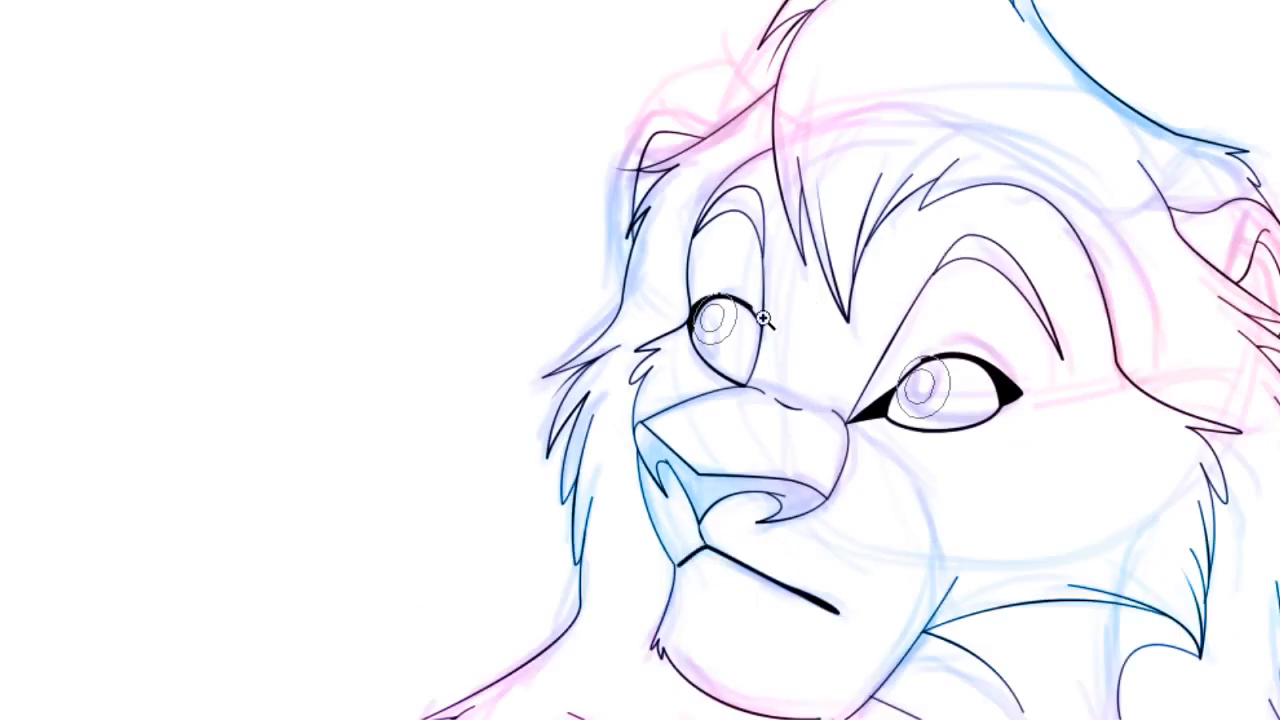
click(843, 397)
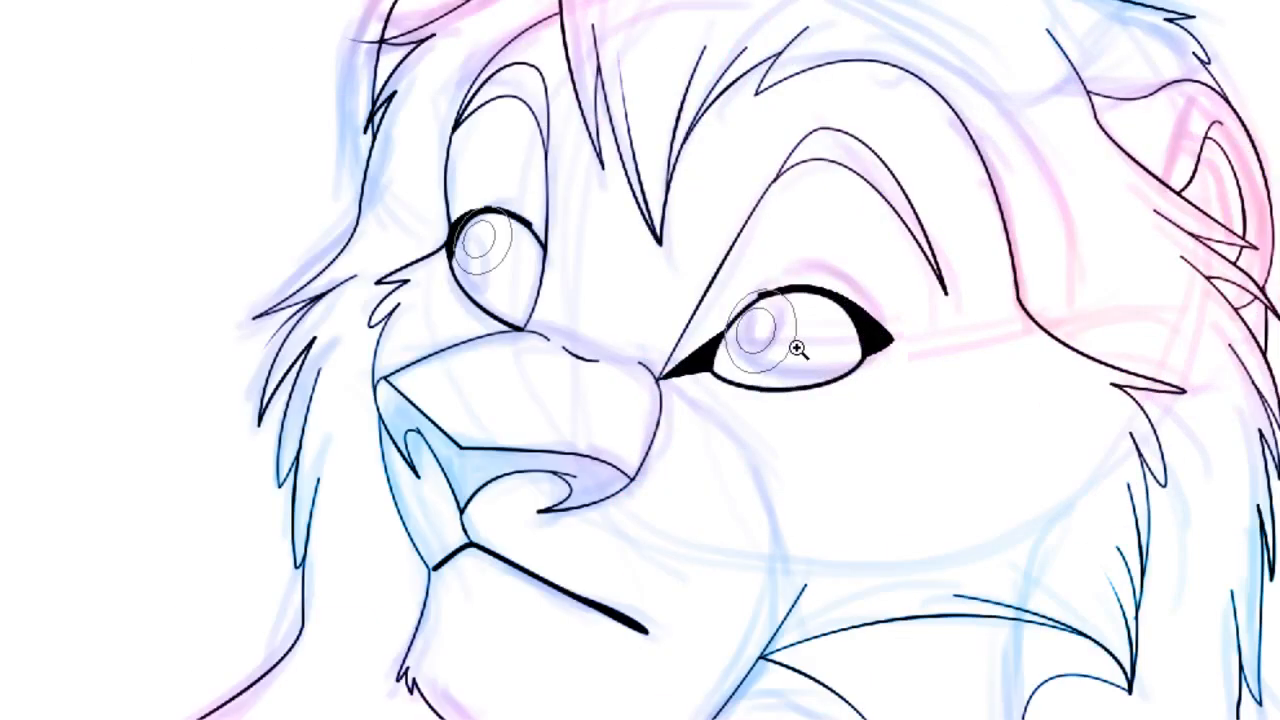
click(558, 297)
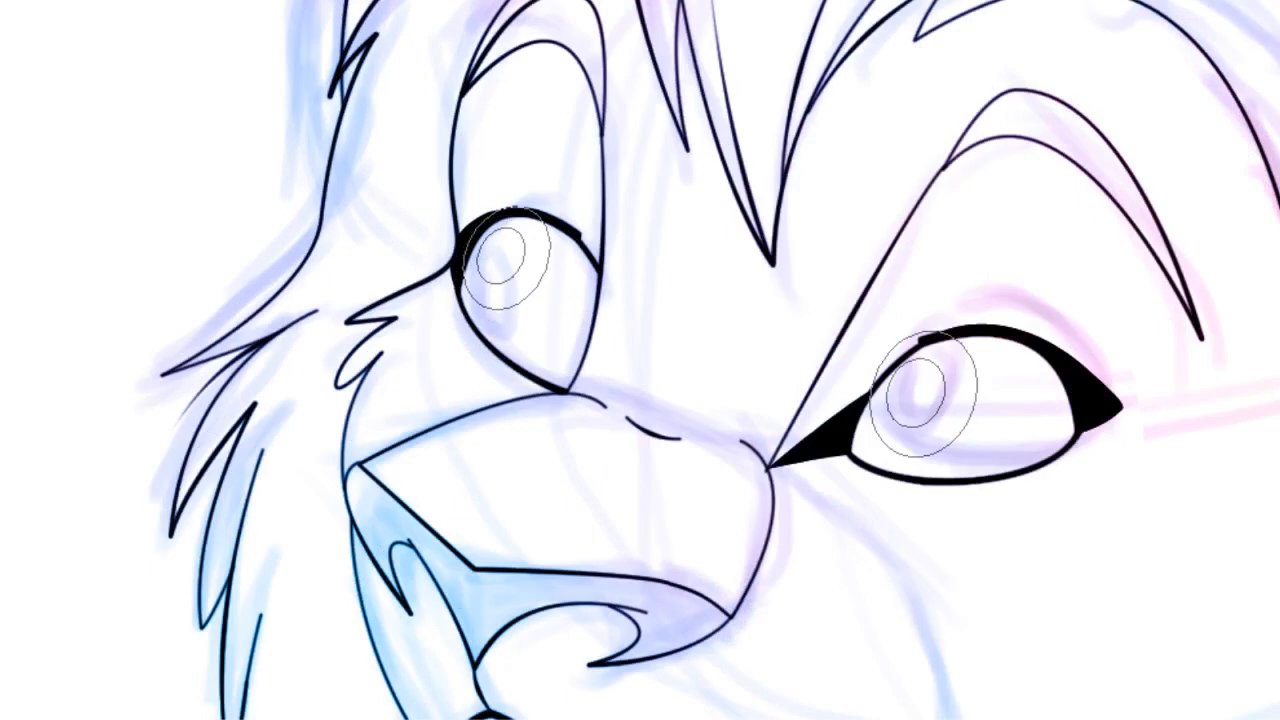
drag(622, 157, 386, 363)
key(v)
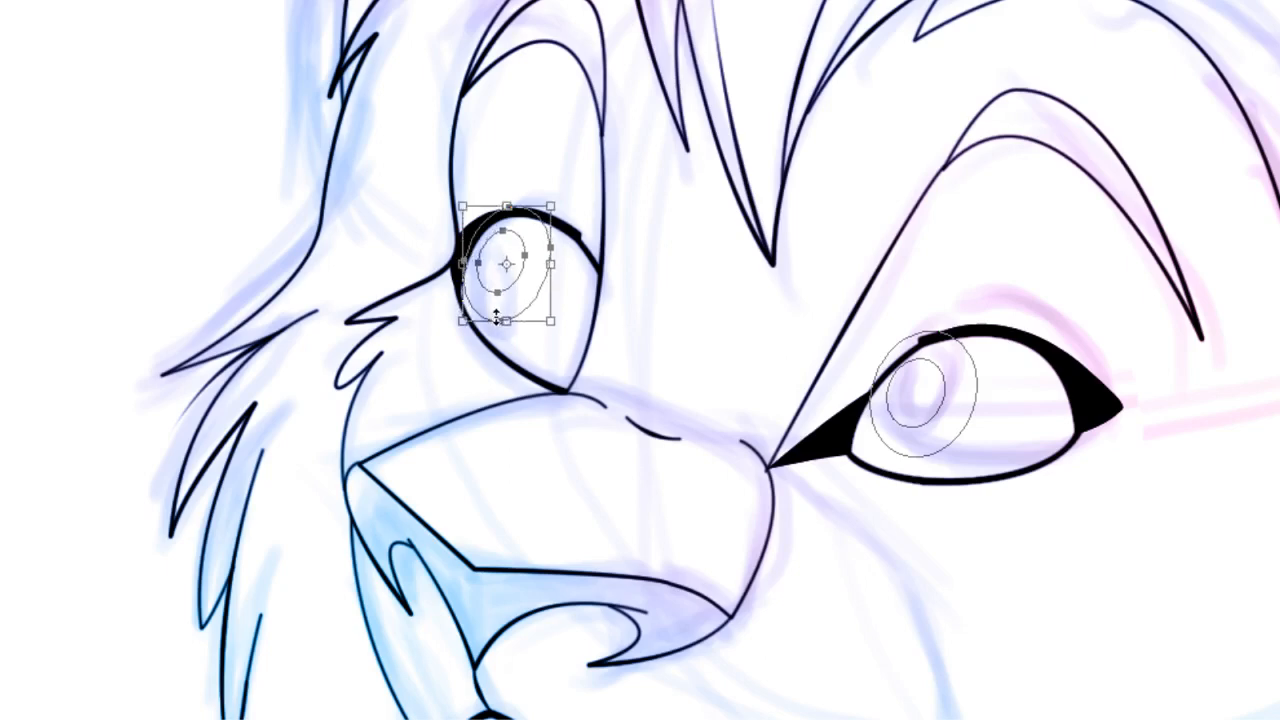
drag(496, 318, 496, 315)
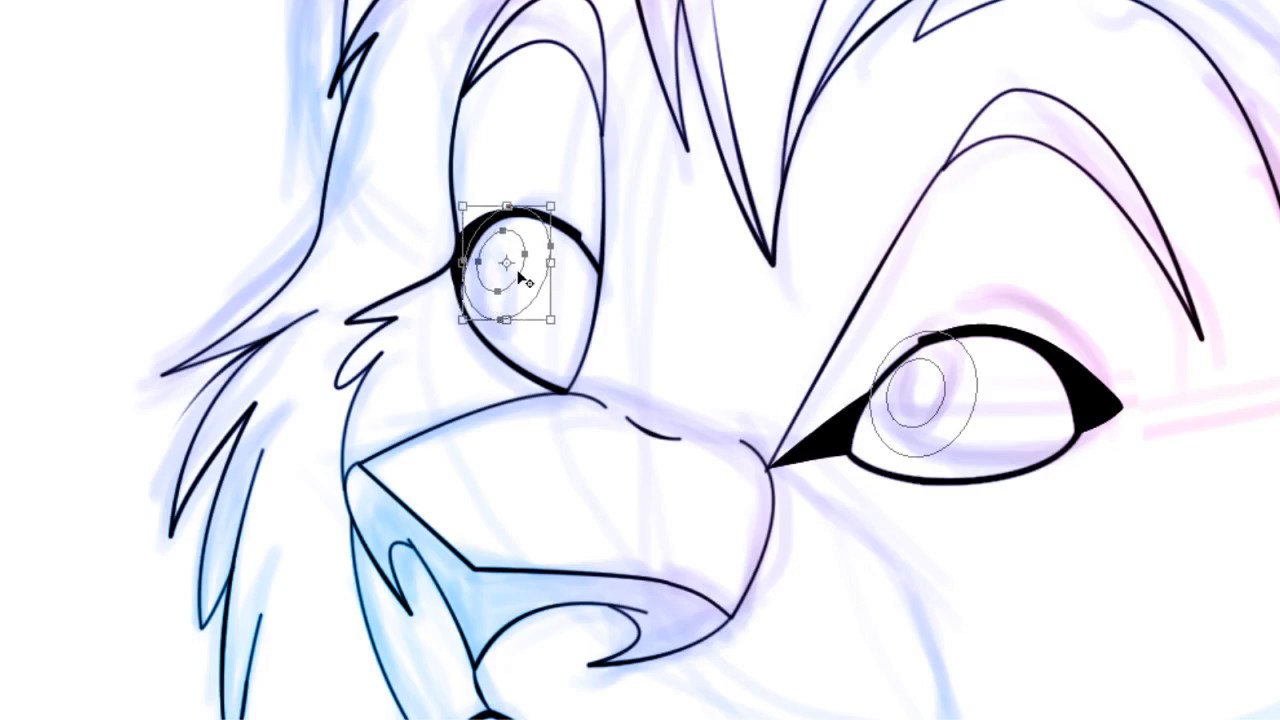
drag(523, 280, 514, 304)
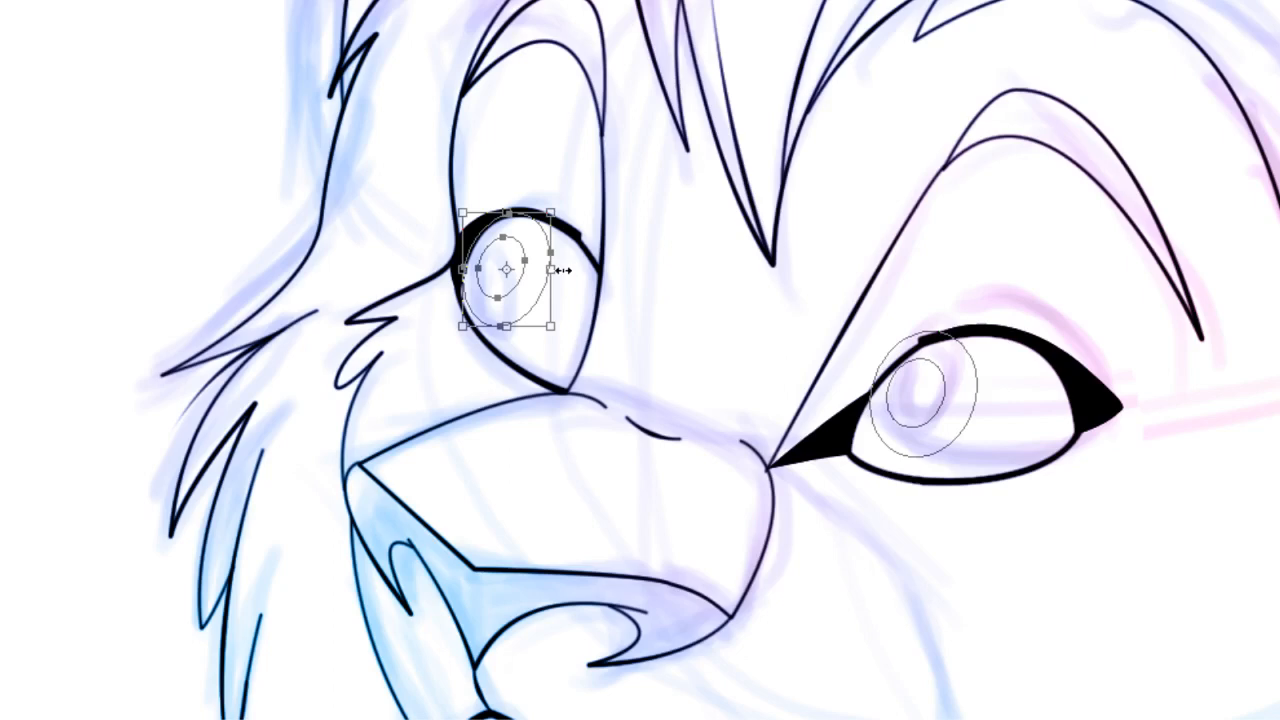
drag(526, 290, 532, 298)
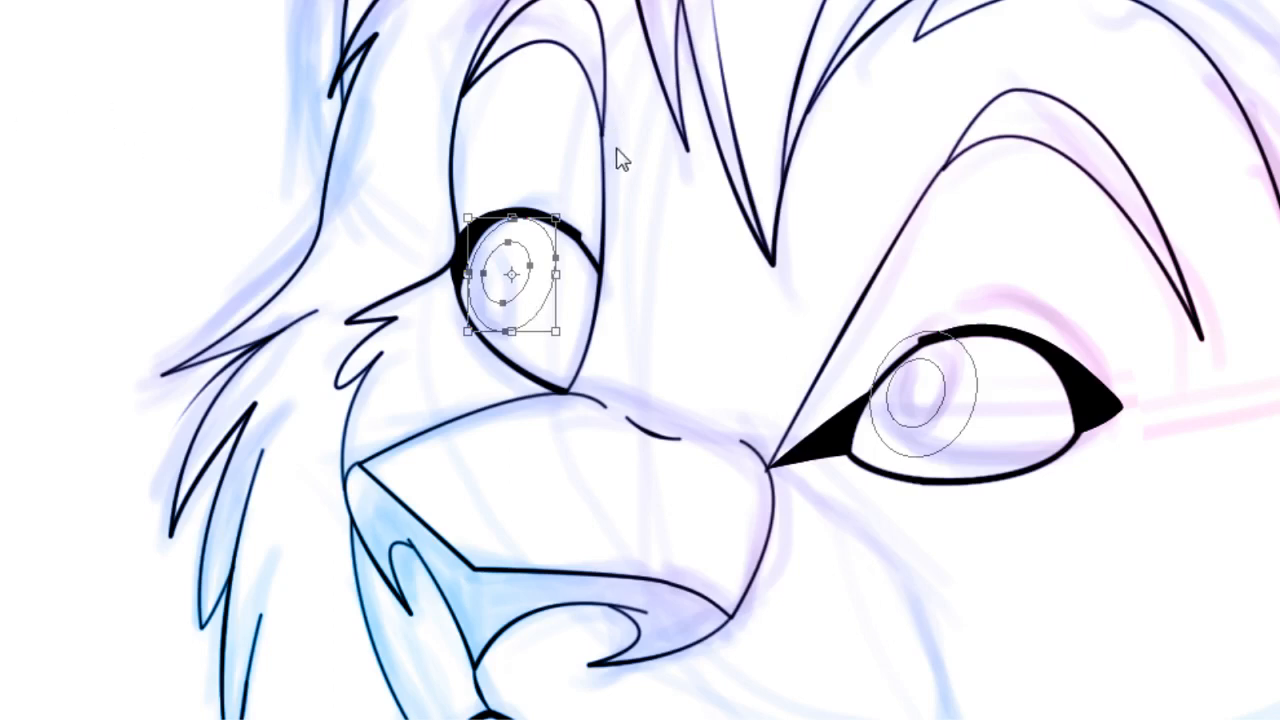
key(Return)
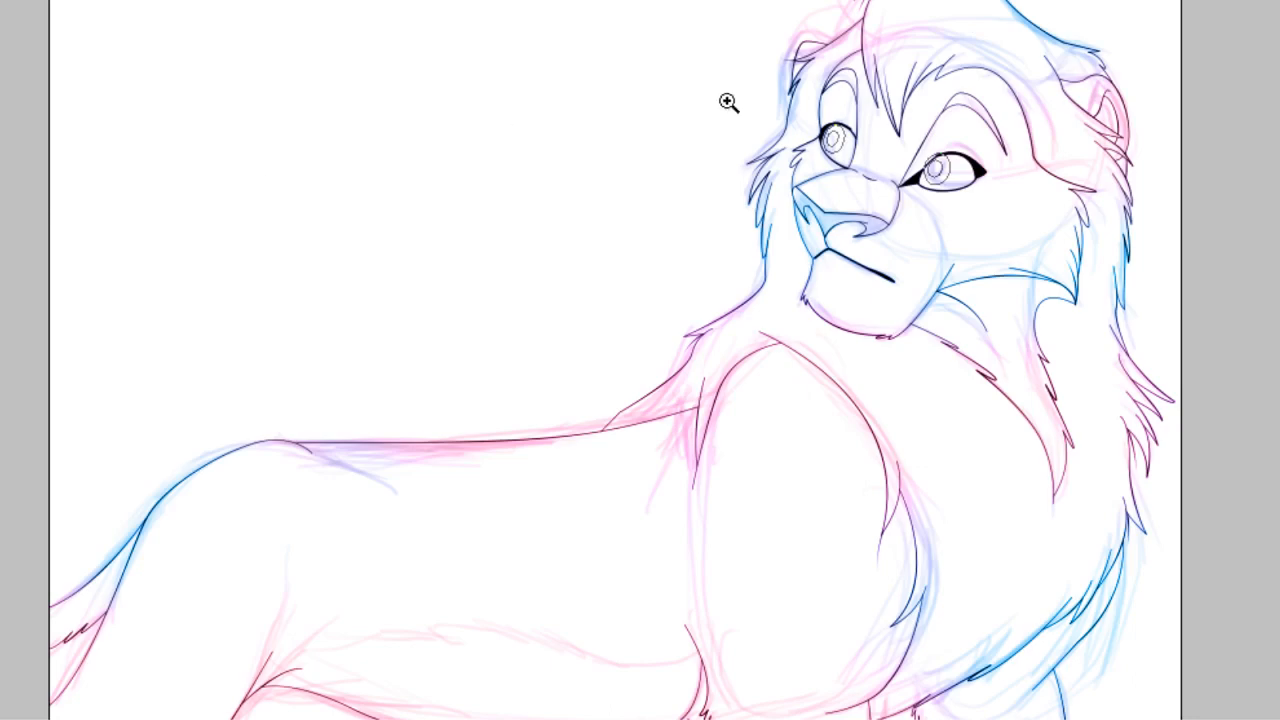
Step: Enlarge the left-hand eye's iris and pupil ovals slightly so they meet the upper lid, and apply the transform
click(970, 300)
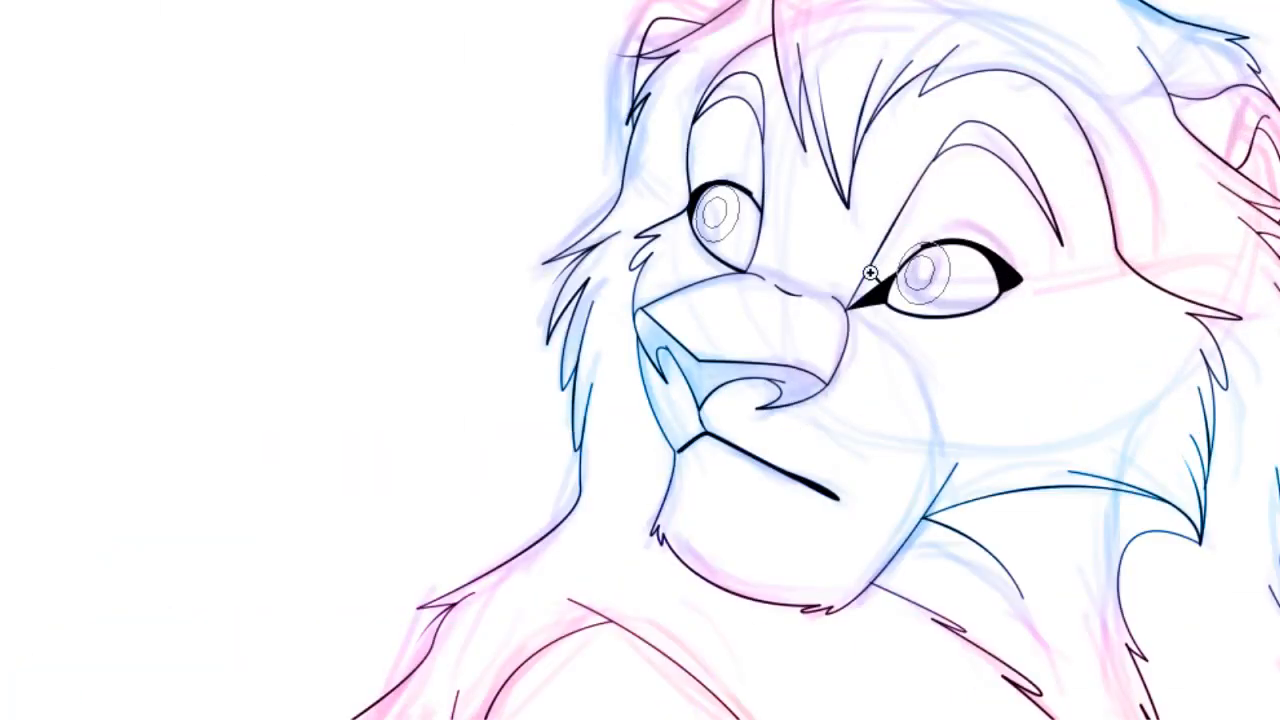
click(777, 266)
click(525, 416)
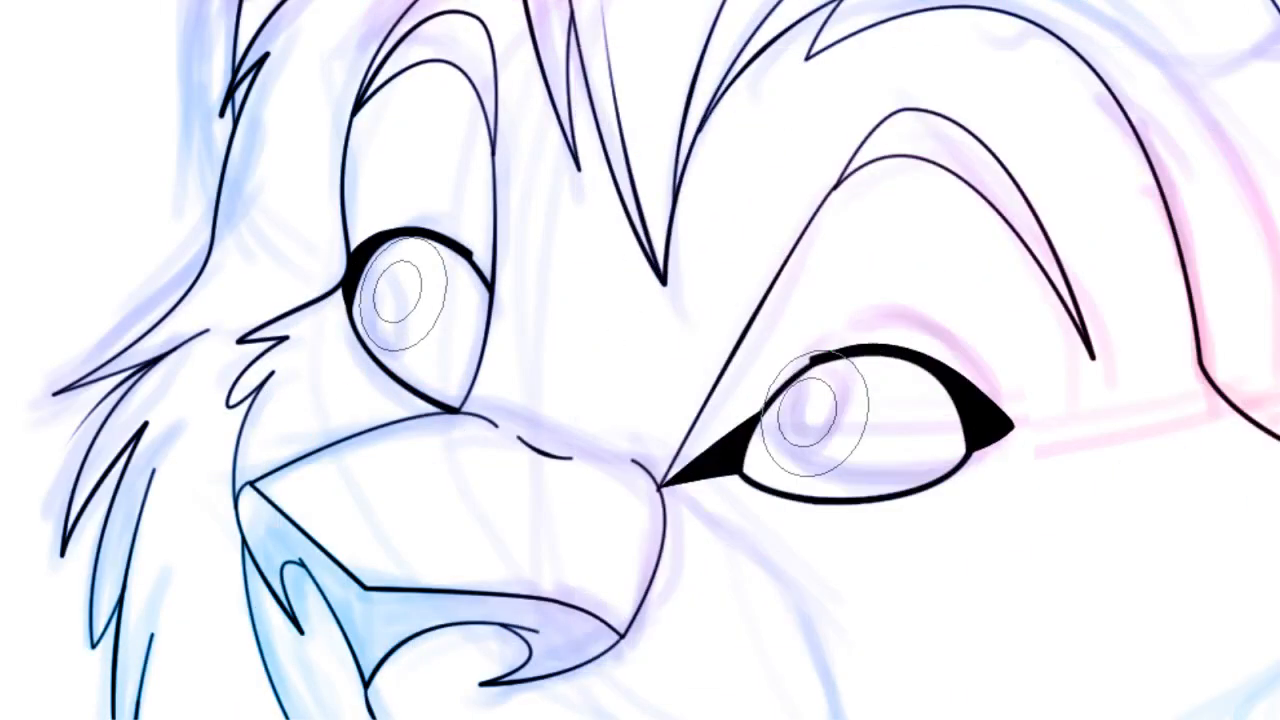
drag(486, 209, 272, 386)
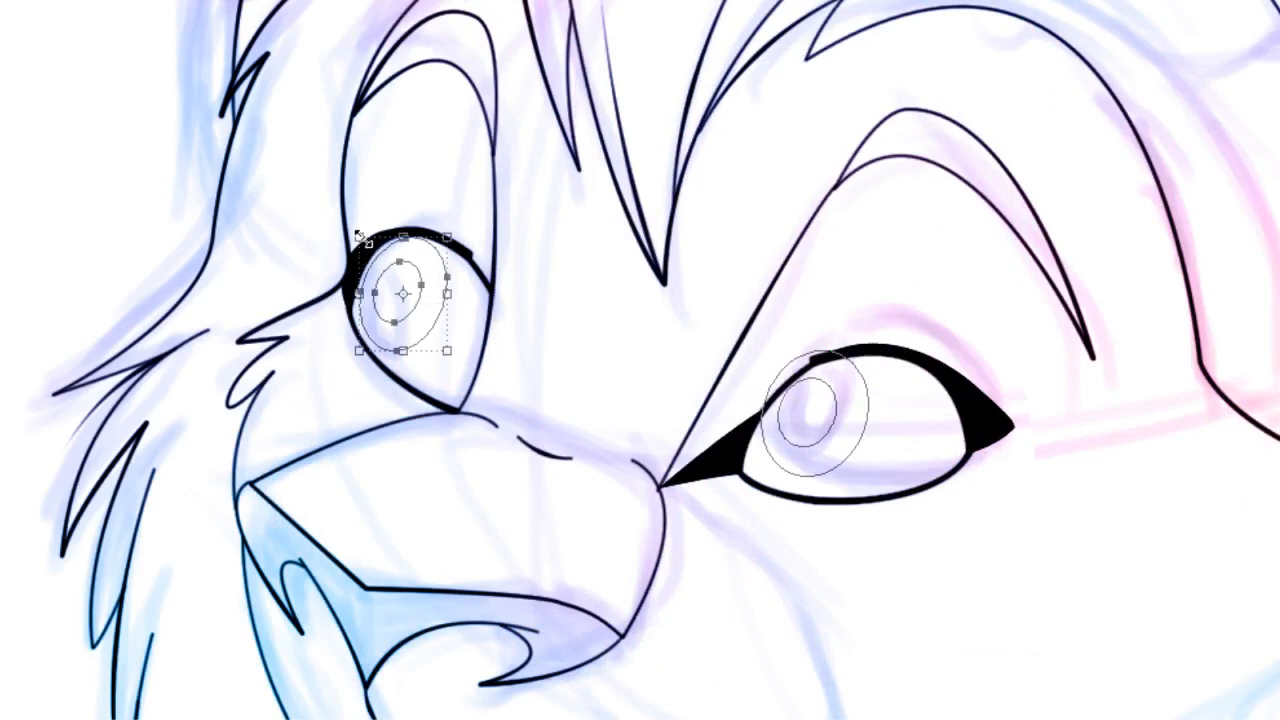
drag(358, 233, 355, 218)
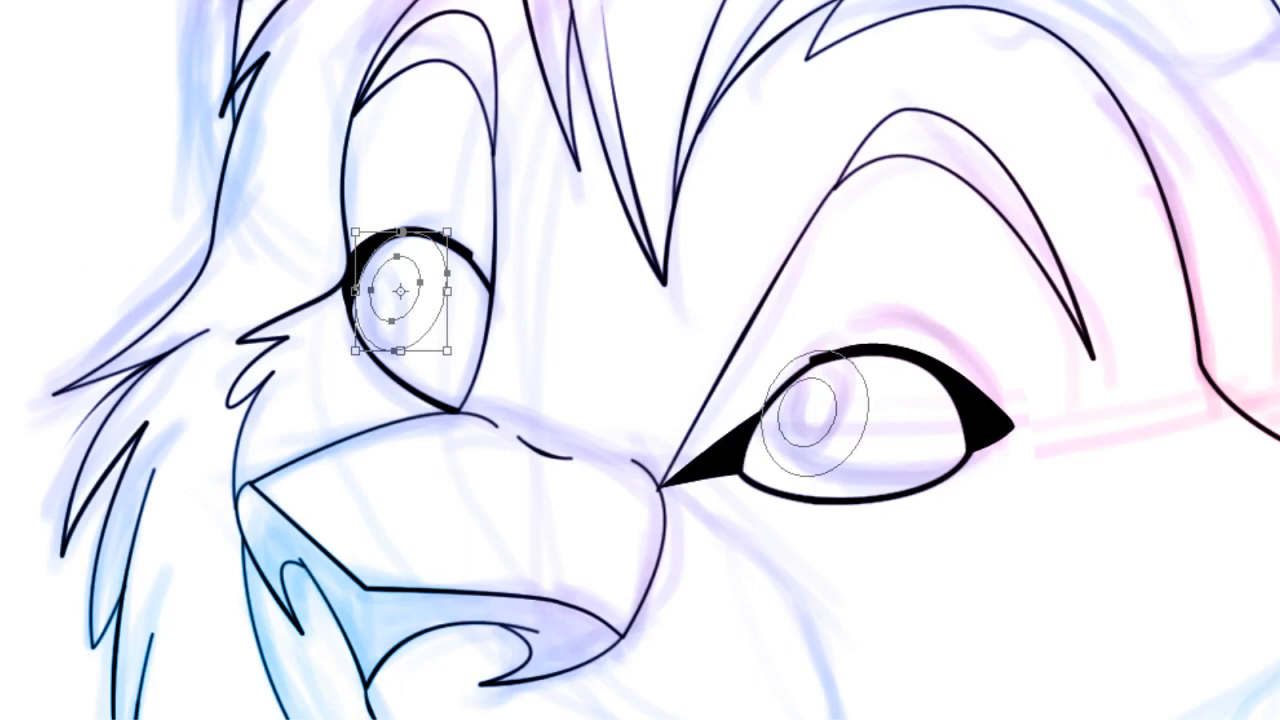
click(560, 188)
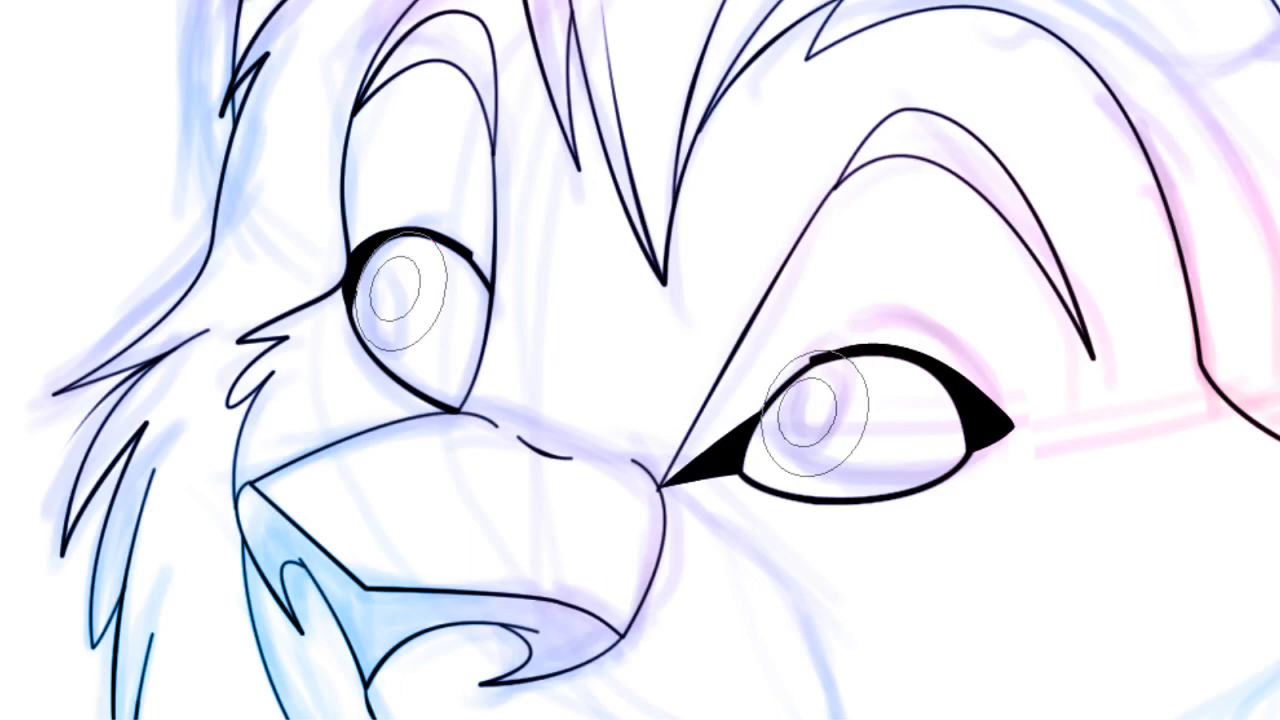
Step: Stroke the iris and pupil ovals of both eyes with a thin black line and clear the selection
scroll(640, 360, down, 10)
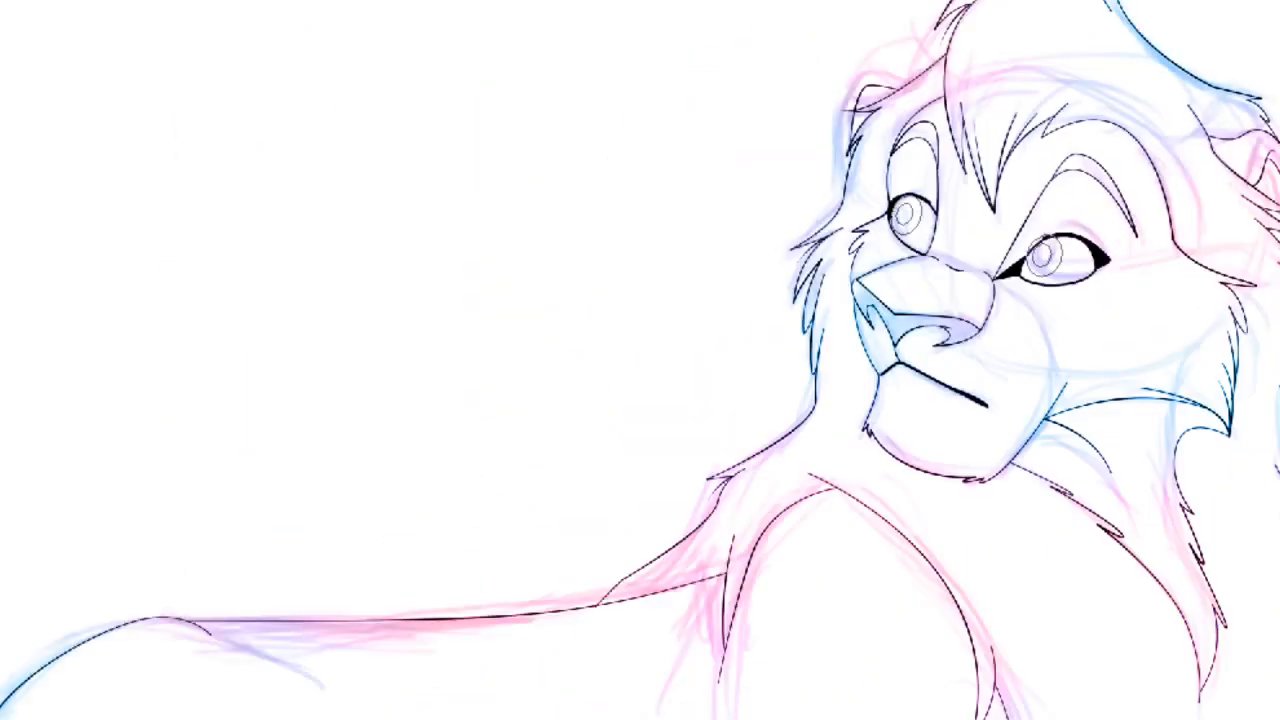
scroll(640, 360, down, 3)
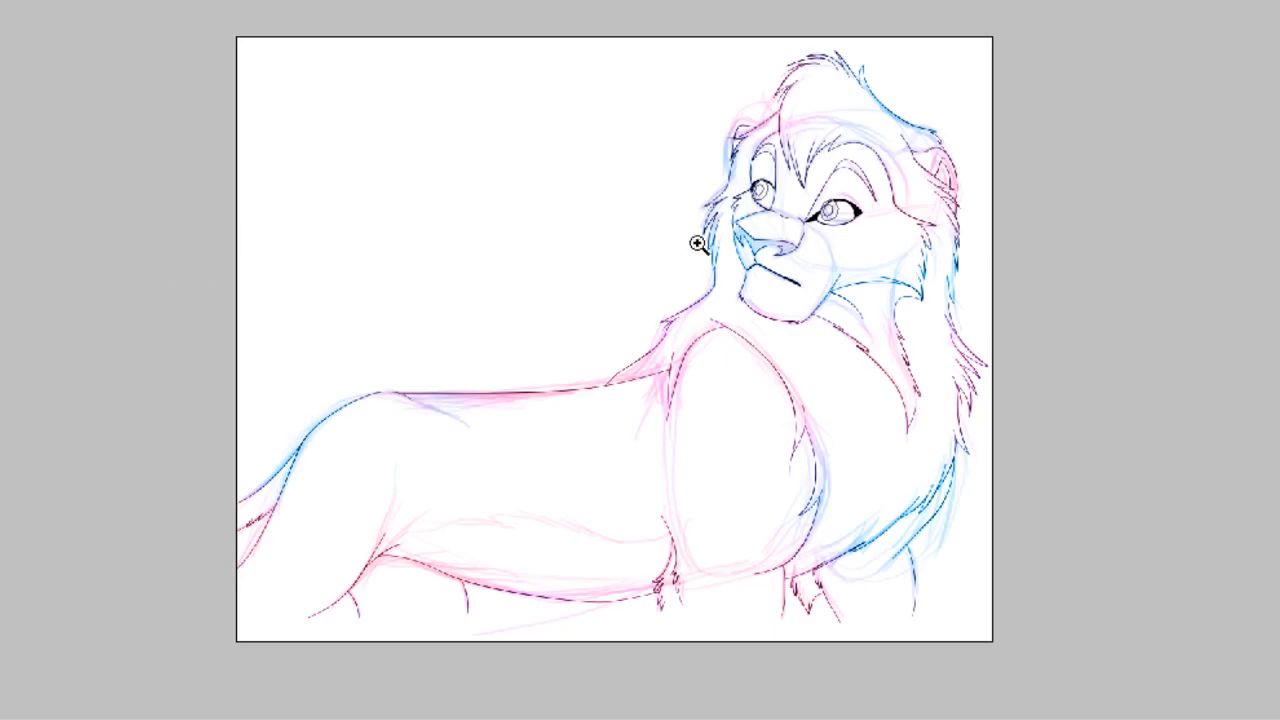
scroll(800, 286, up, 3)
scroll(1180, 297, down, 2)
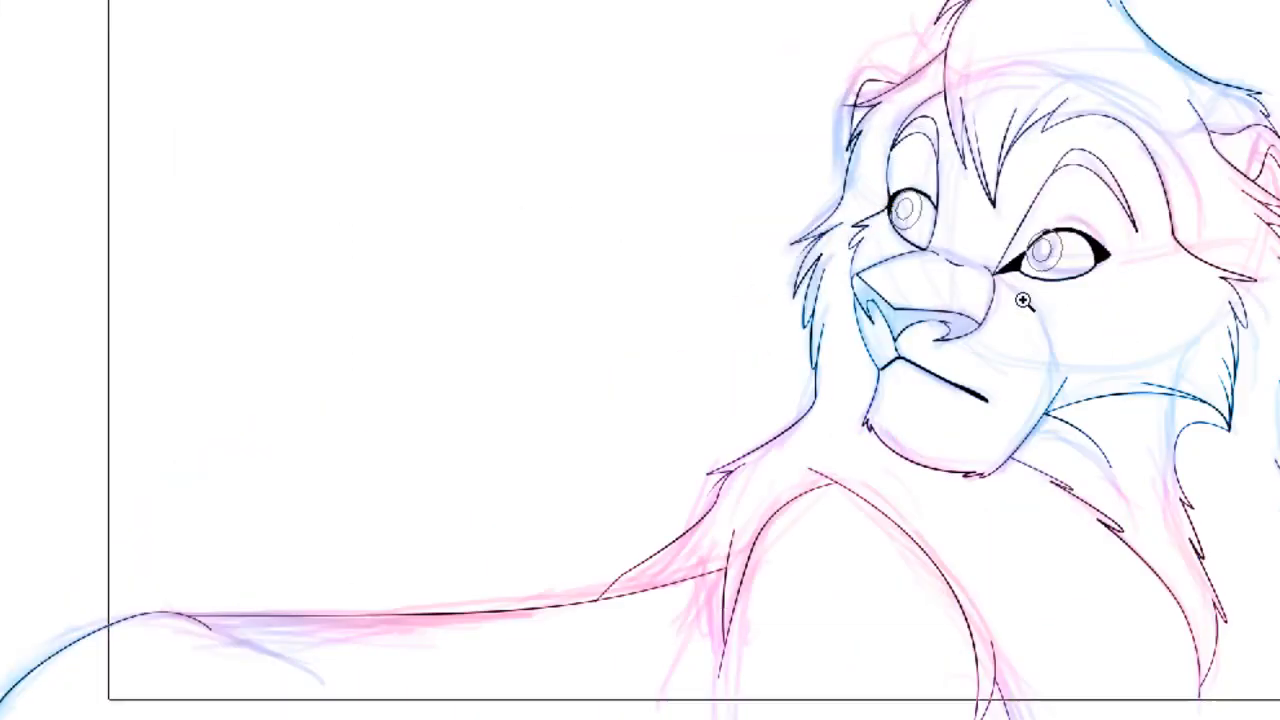
scroll(808, 294, up, 3)
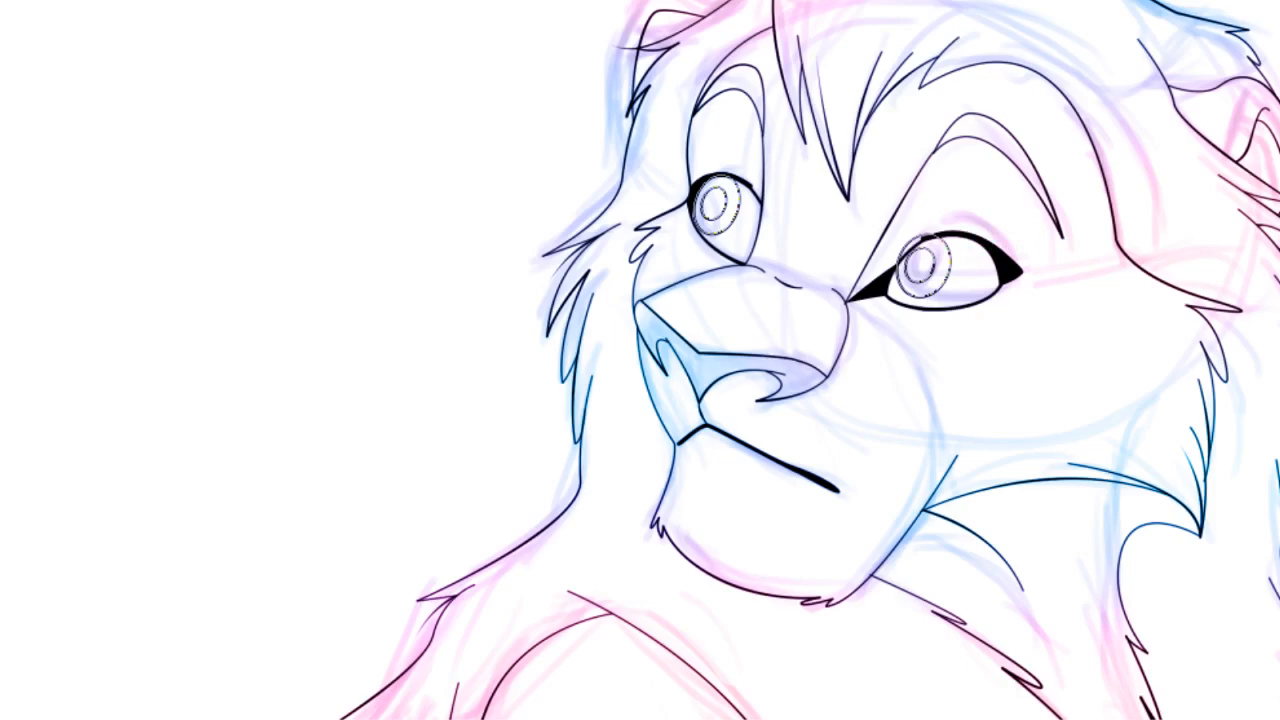
key(ctrl+d)
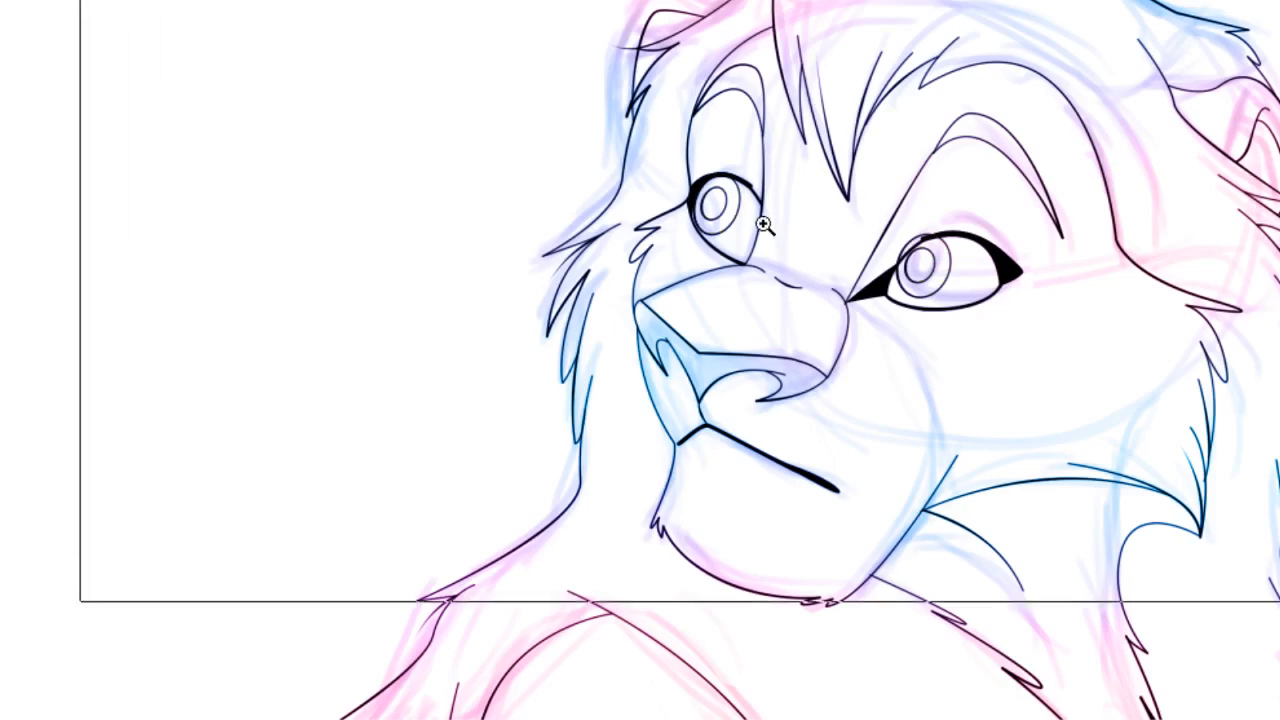
Step: Erase the iris outline spilling past the right-hand eye's upper lid, undoing stray strokes, and hide the colored sketch
click(780, 320)
click(767, 355)
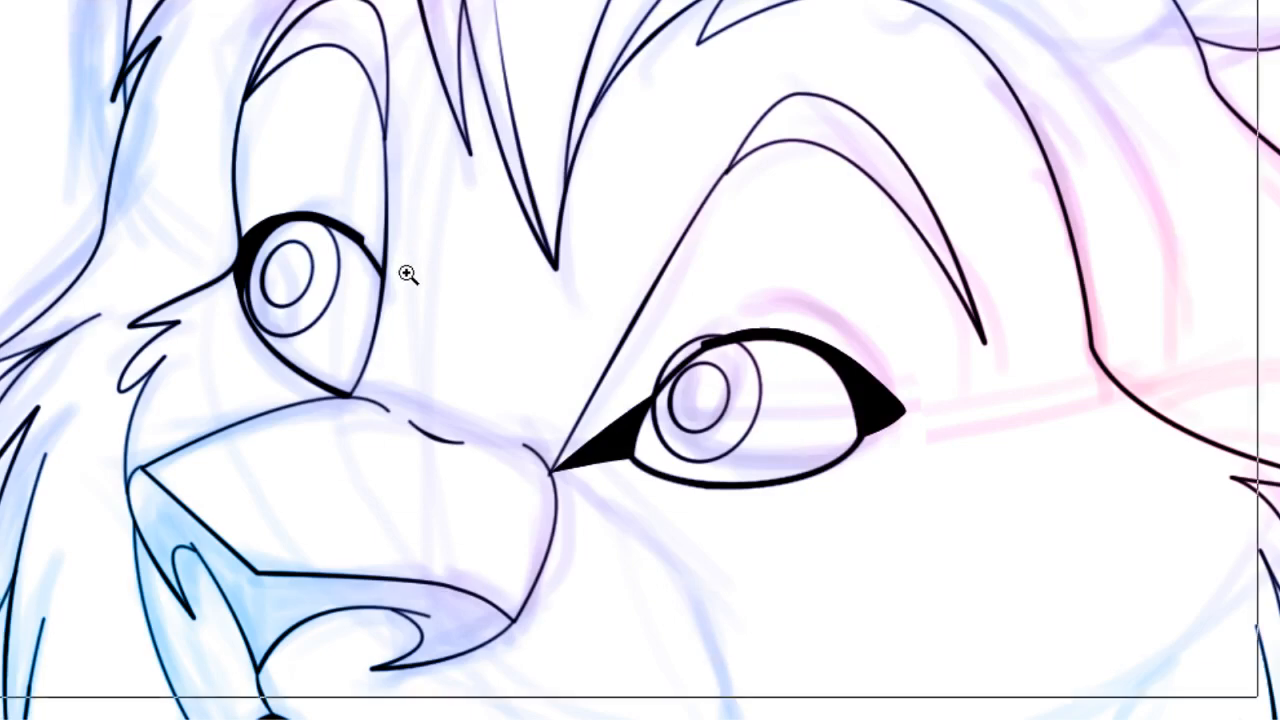
click(408, 274)
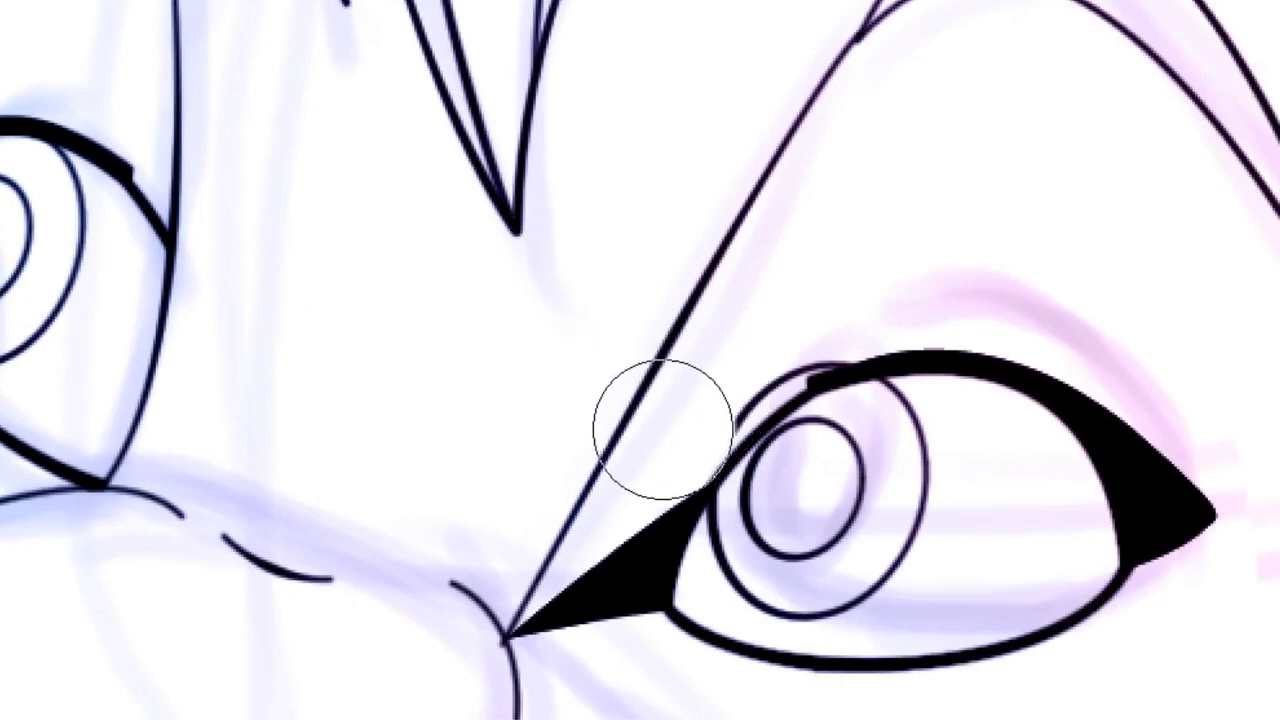
key(ctrl+z)
key(ctrl+z)
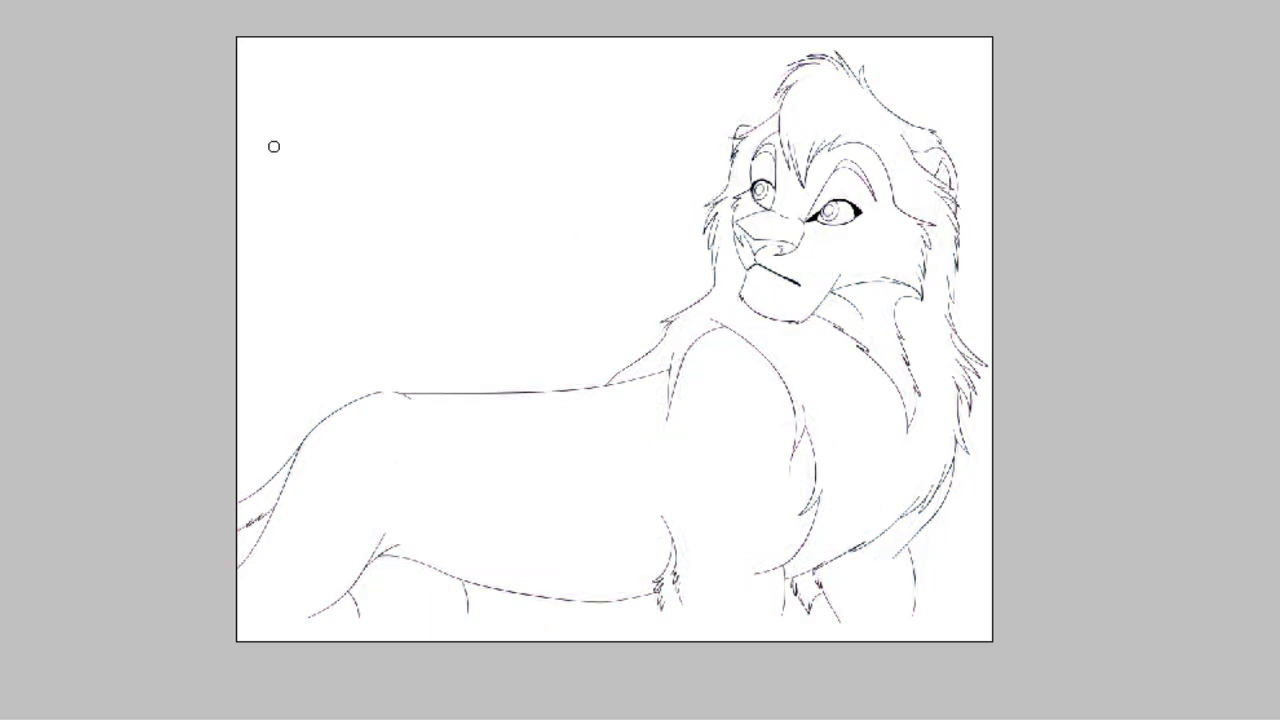
Step: Crop the canvas to trim a narrow strip off its left edge and the loose leg line ends off the bottom
key(c)
mouse_move(216, 33)
mouse_down()
mouse_move(909, 300)
mouse_move(1071, 549)
mouse_move(1080, 603)
mouse_up()
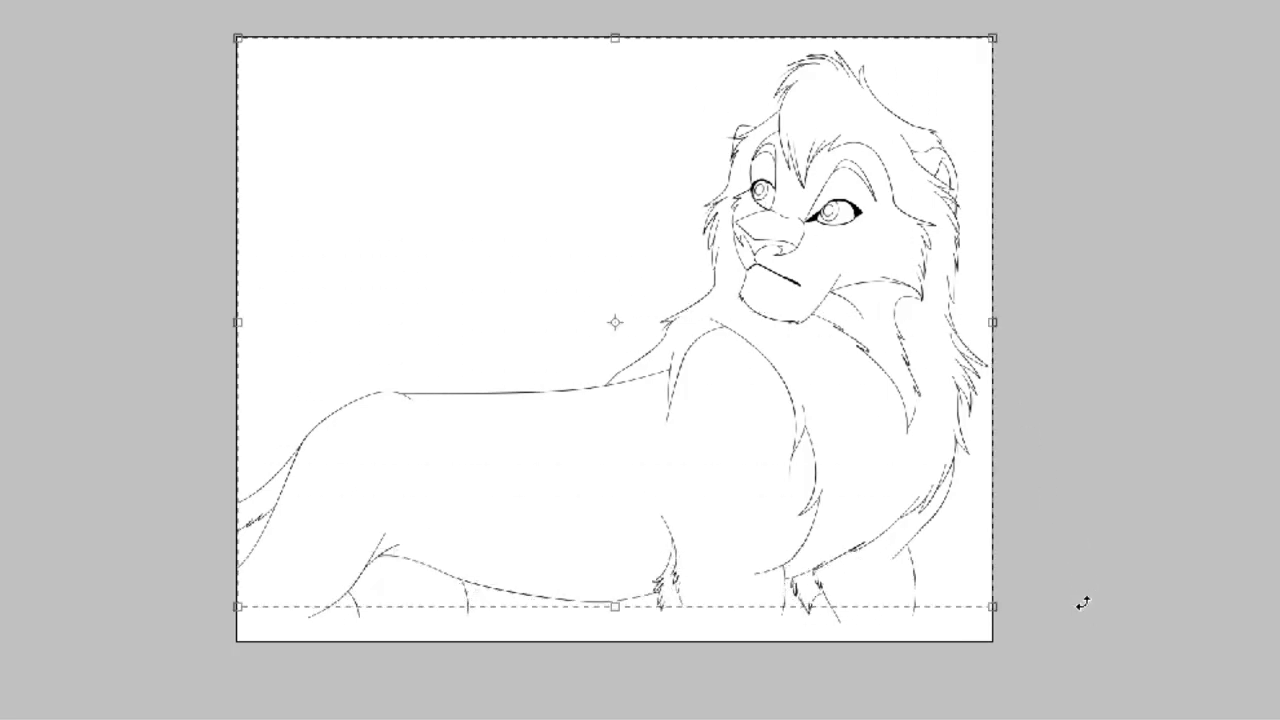
drag(237, 322, 249, 324)
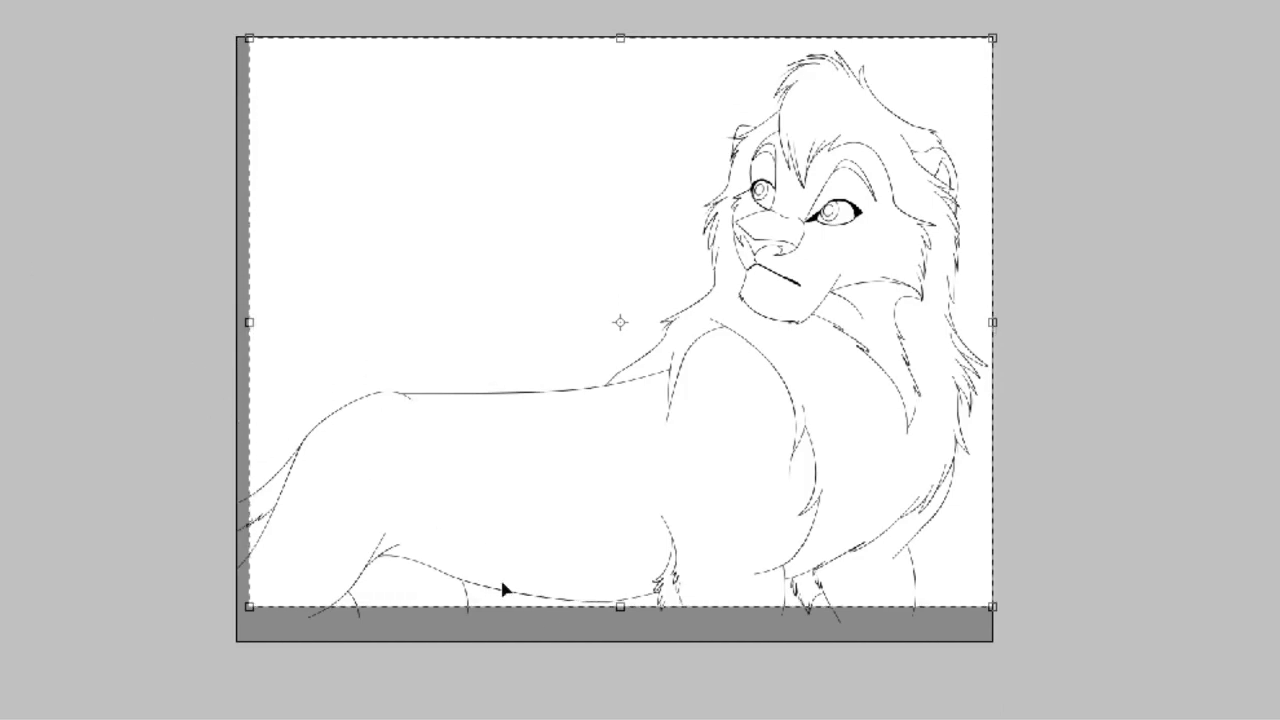
drag(617, 606, 619, 603)
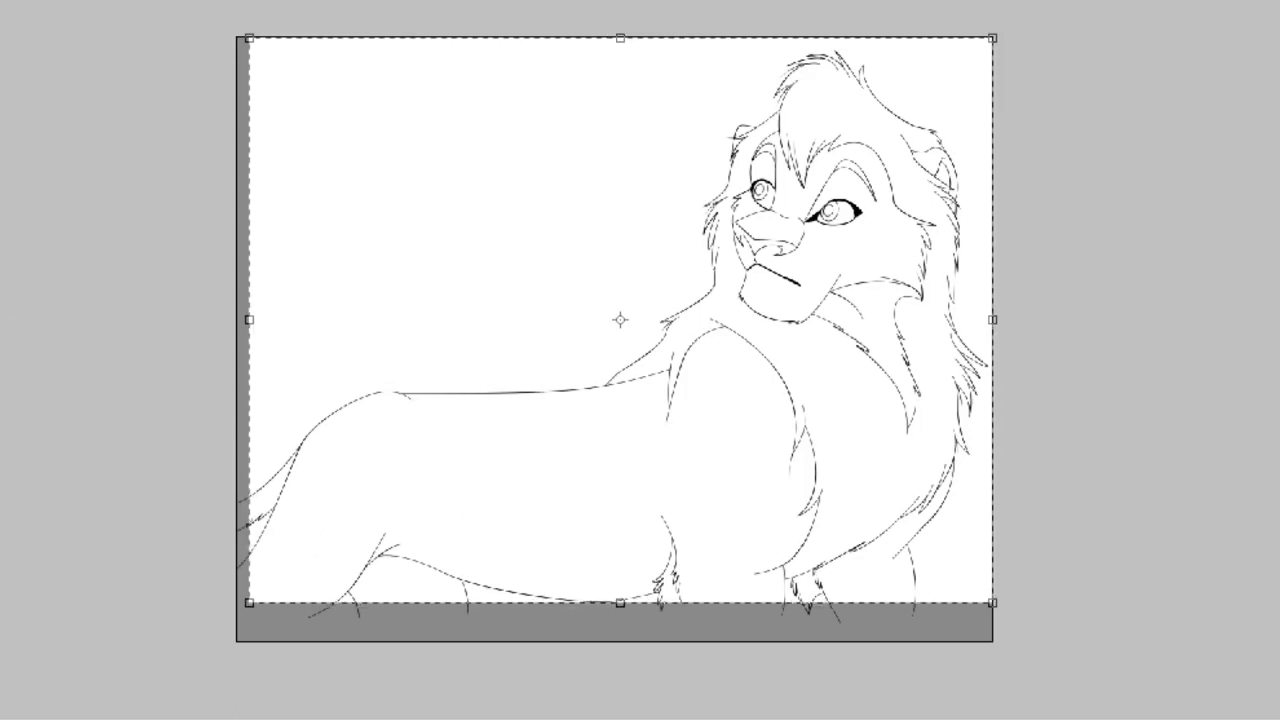
key(Return)
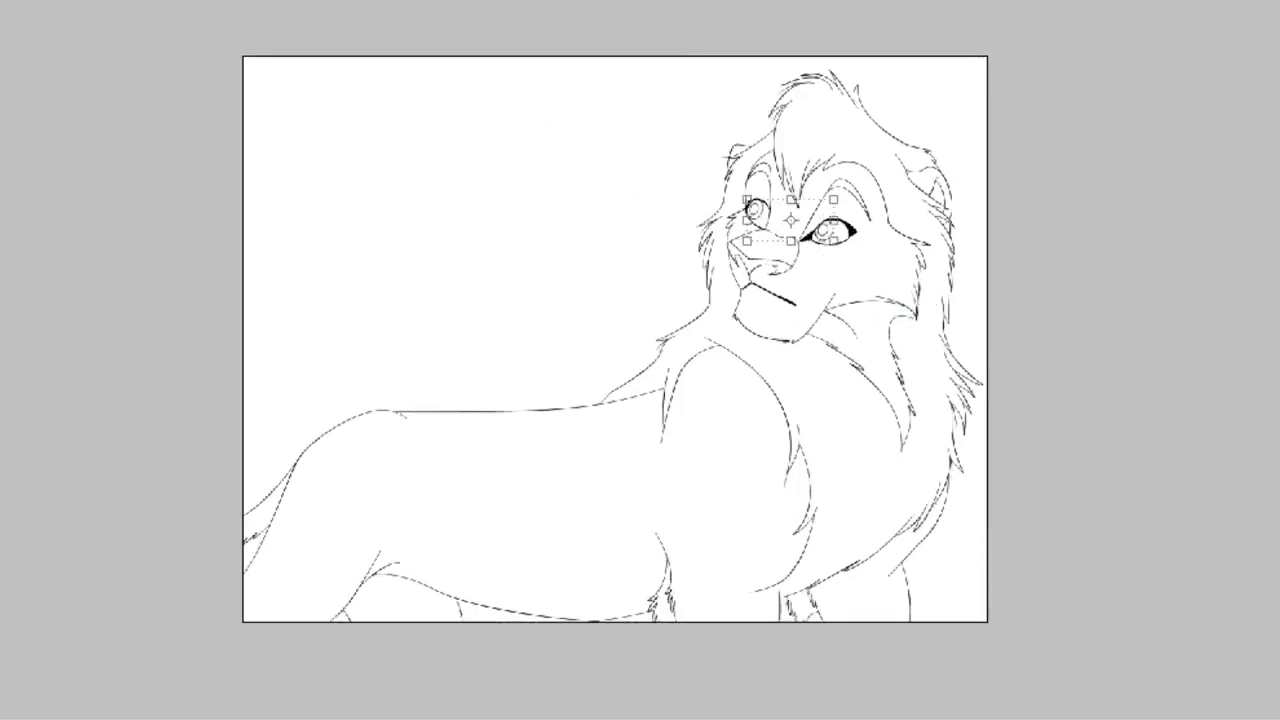
Step: Paste the film still of the brown-maned lion into a new transparent document as a color reference
key(ctrl+v)
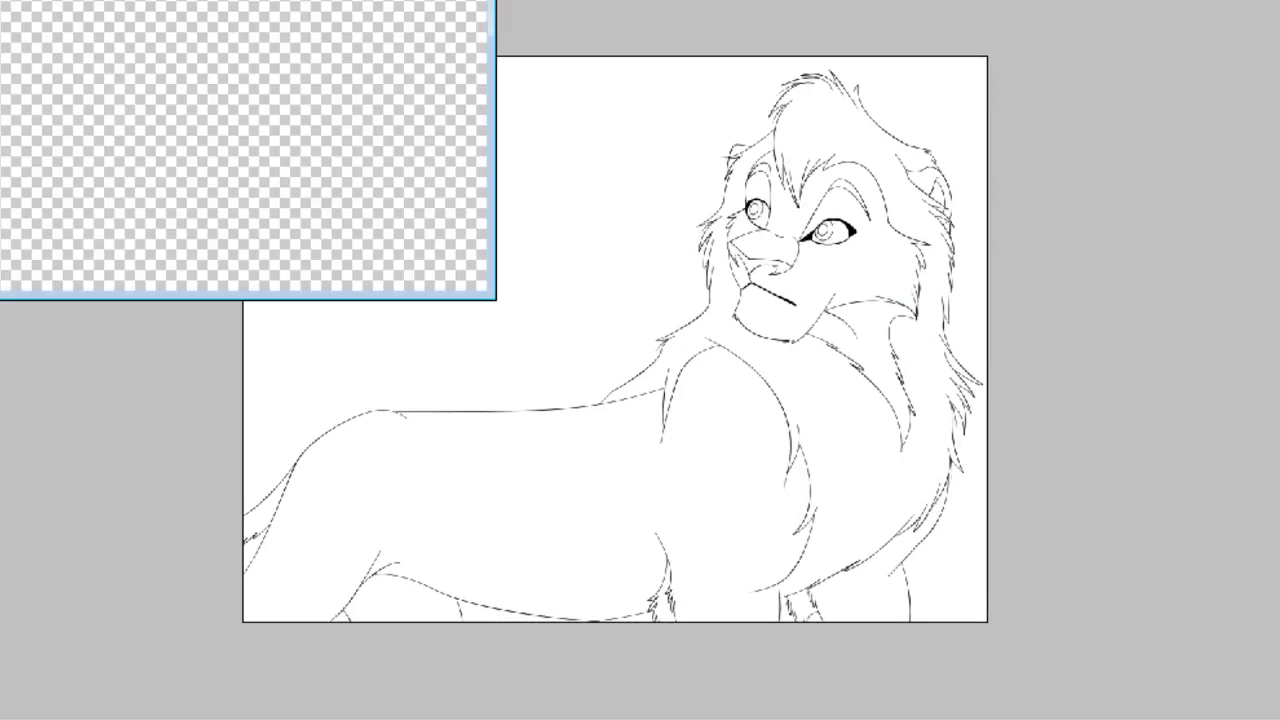
key(ctrl+v)
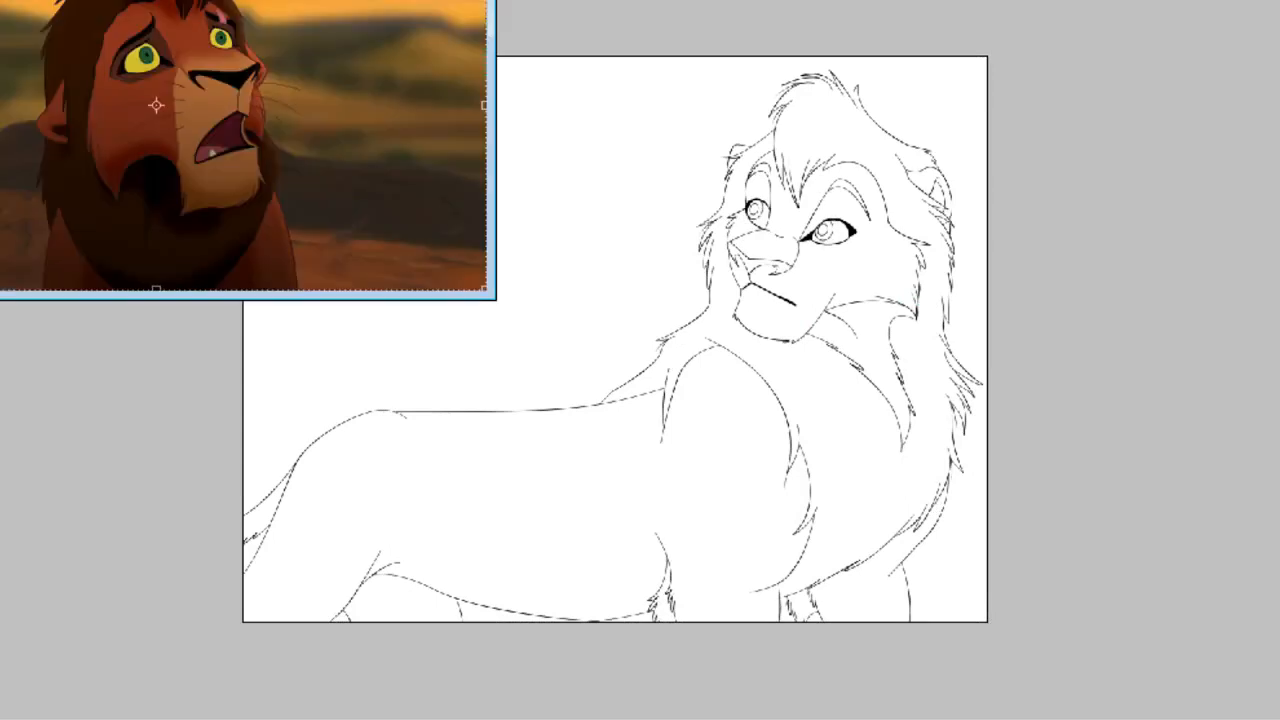
key(Return)
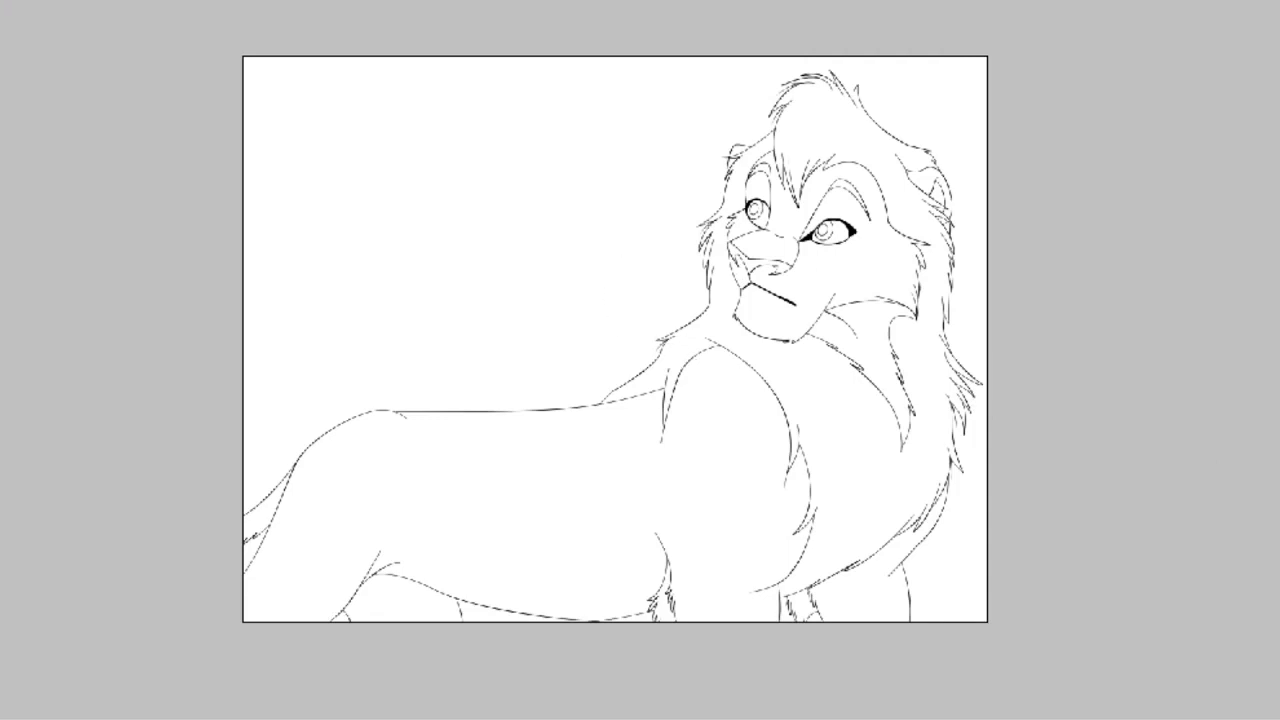
Step: Select the white background around the lion, including the gaps at the tail and between the legs, and invert the selection
click(514, 238)
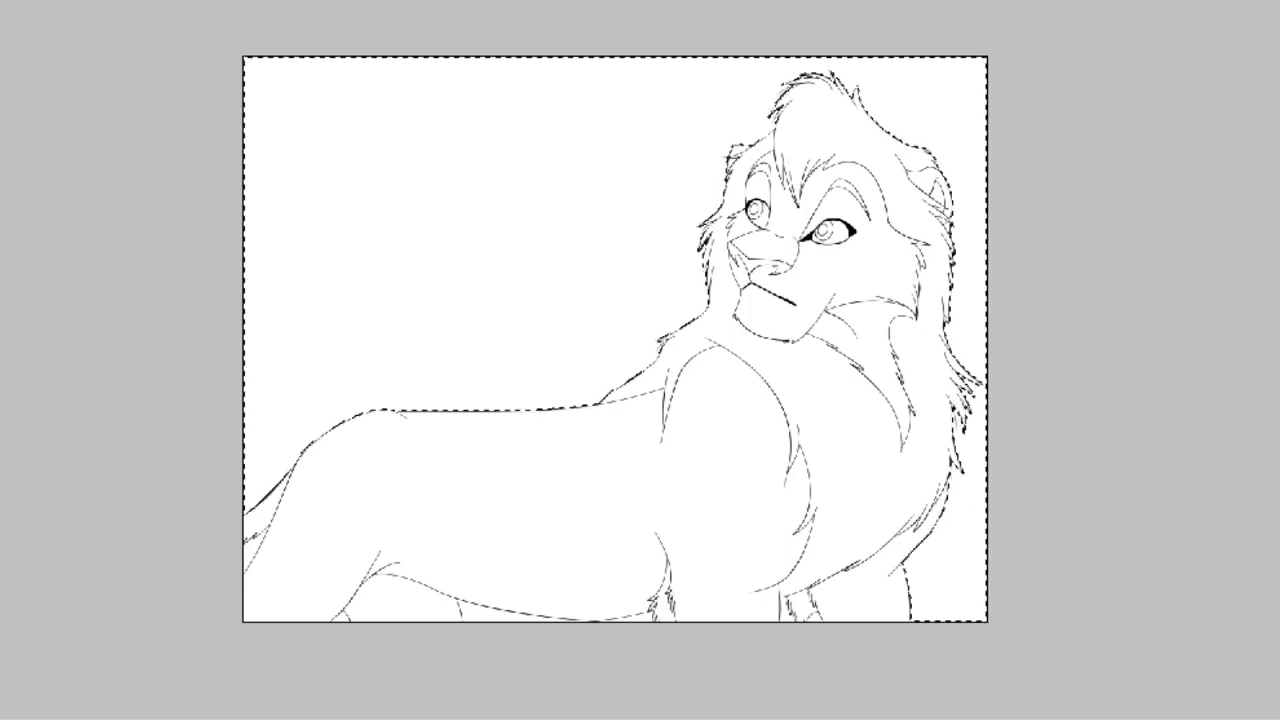
click(549, 231)
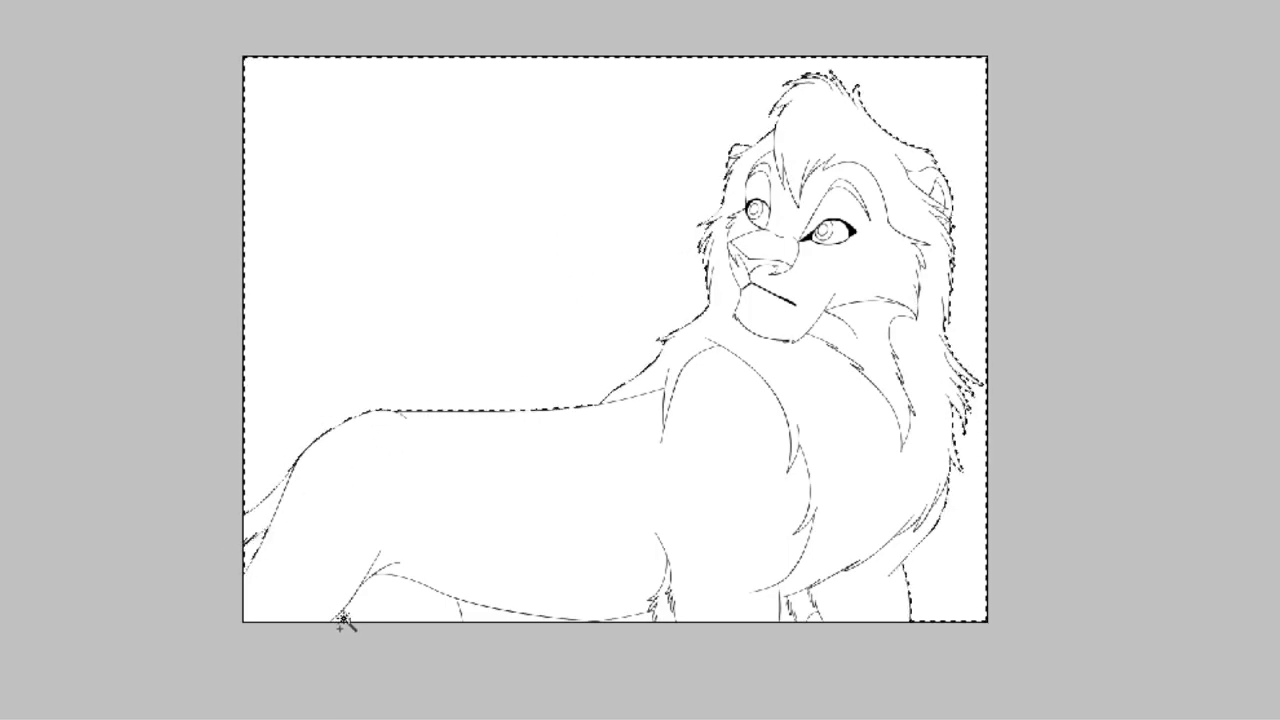
click(480, 617)
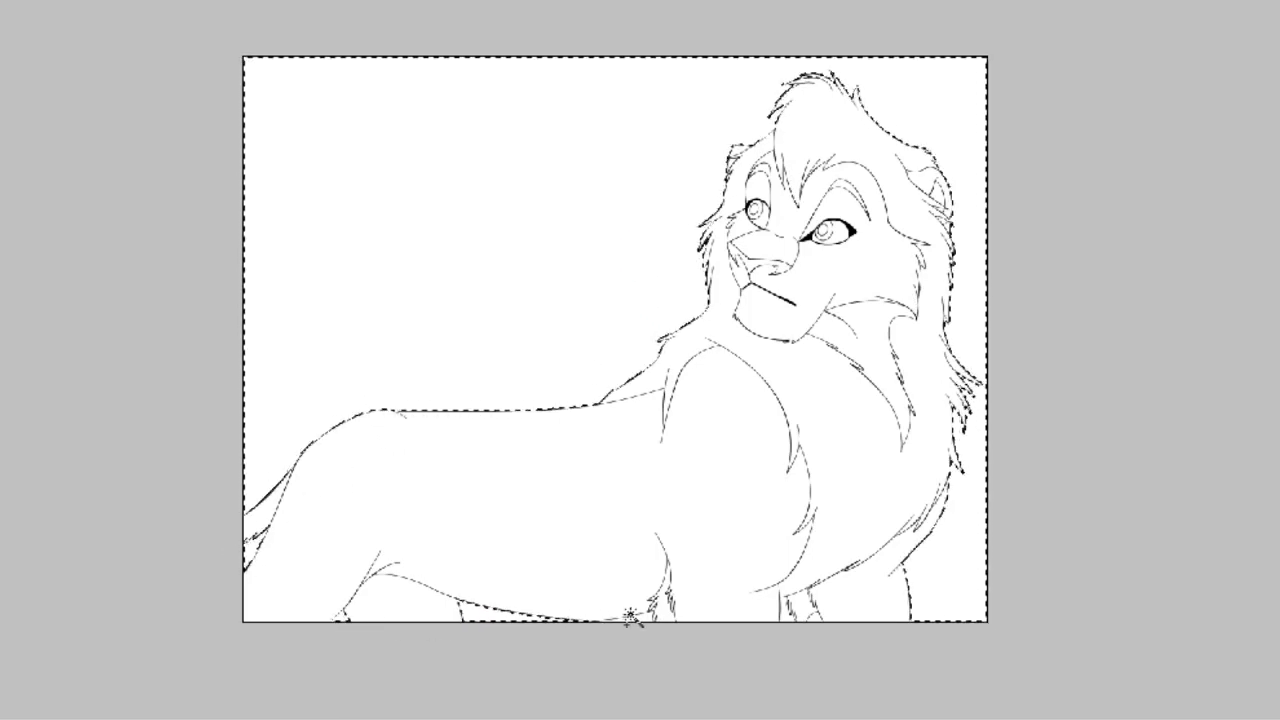
click(788, 612)
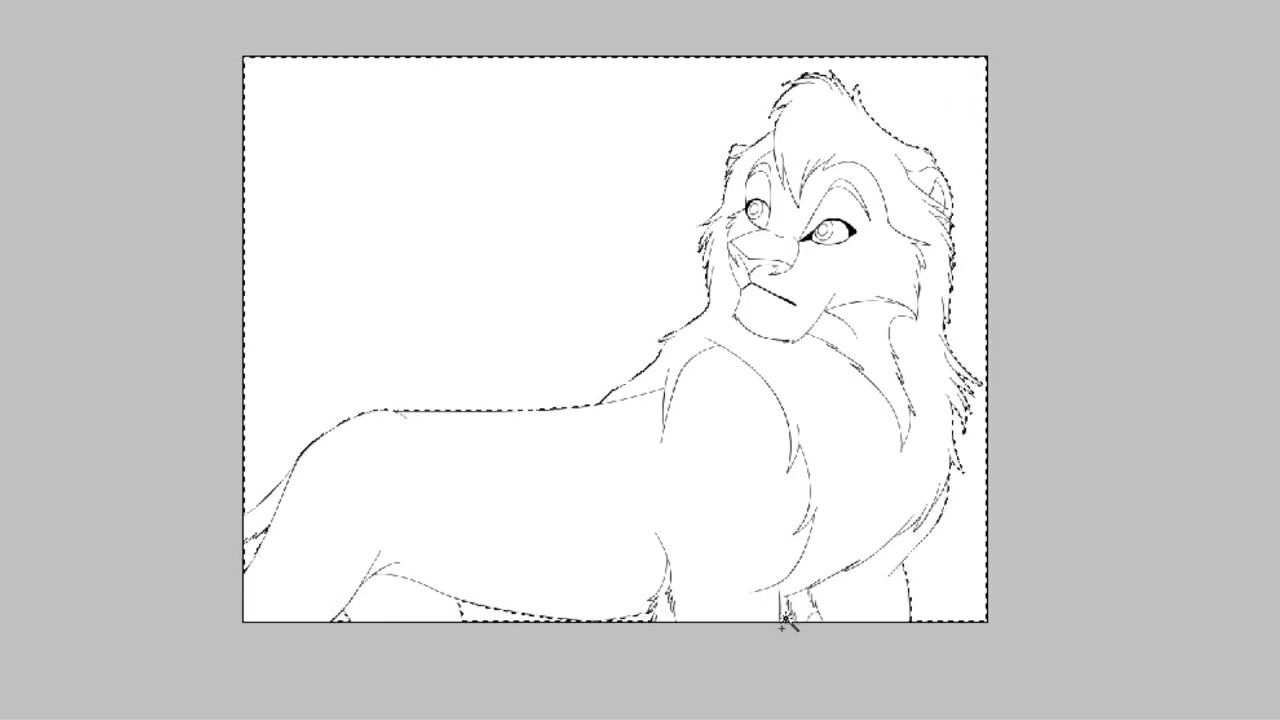
click(929, 580)
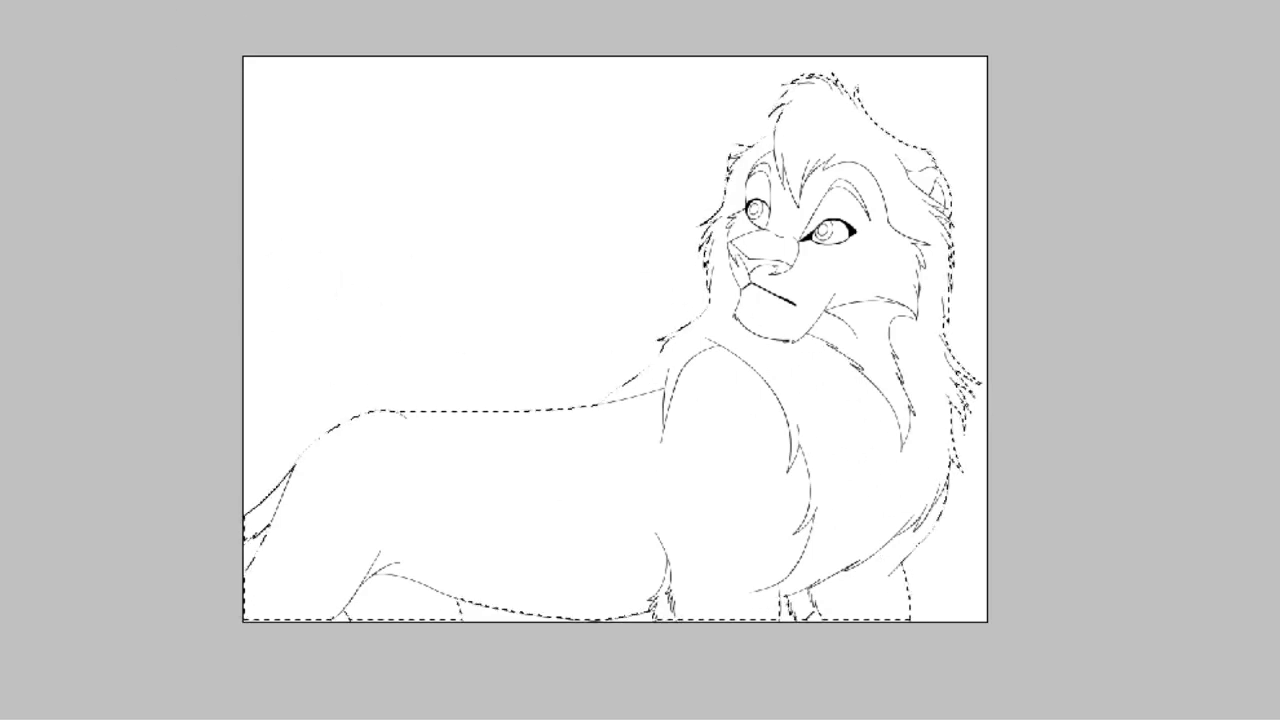
Step: Paint the whole selected lion silhouette with a flat reddish-brown base color beneath the line art and clear the selection
mouse_move(343, 443)
mouse_down()
mouse_move(179, 577)
mouse_move(420, 663)
mouse_move(486, 471)
mouse_move(749, 463)
mouse_move(745, 582)
mouse_move(934, 520)
mouse_move(943, 289)
mouse_move(789, 331)
mouse_move(915, 140)
mouse_move(749, 240)
mouse_up()
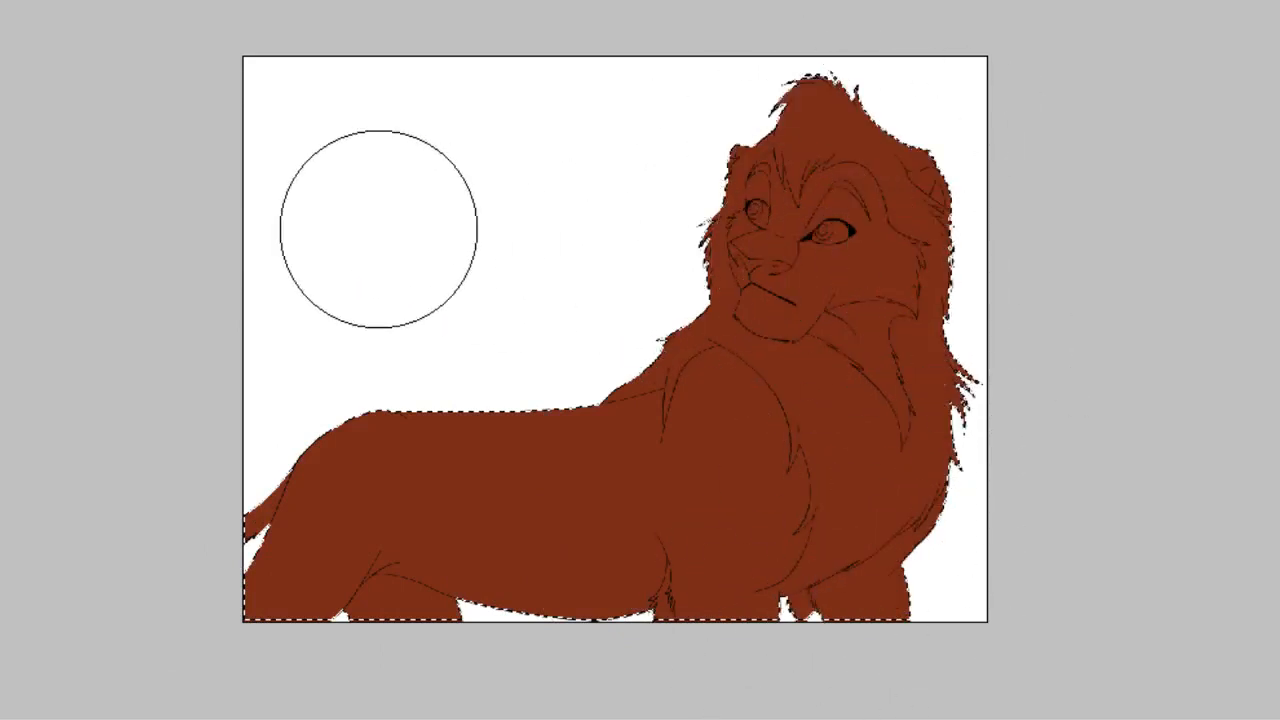
key(ctrl+d)
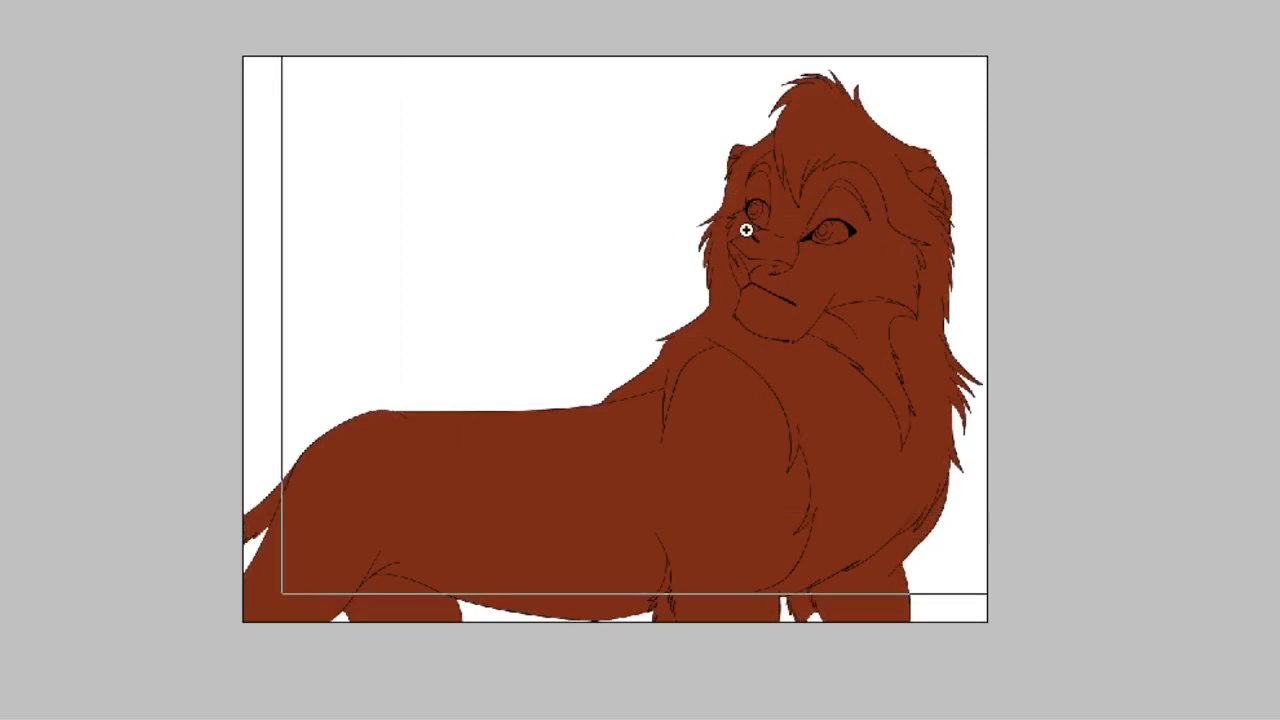
scroll(746, 223, up, 2)
scroll(826, 221, up, 2)
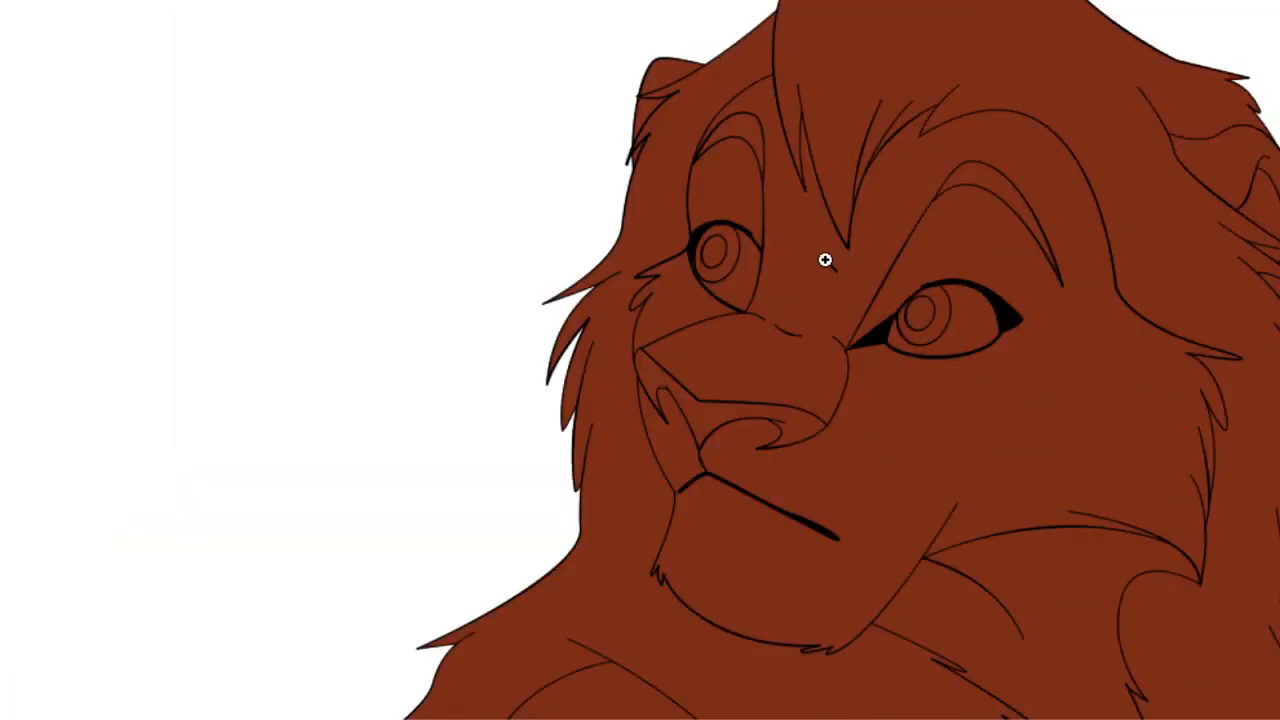
click(572, 364)
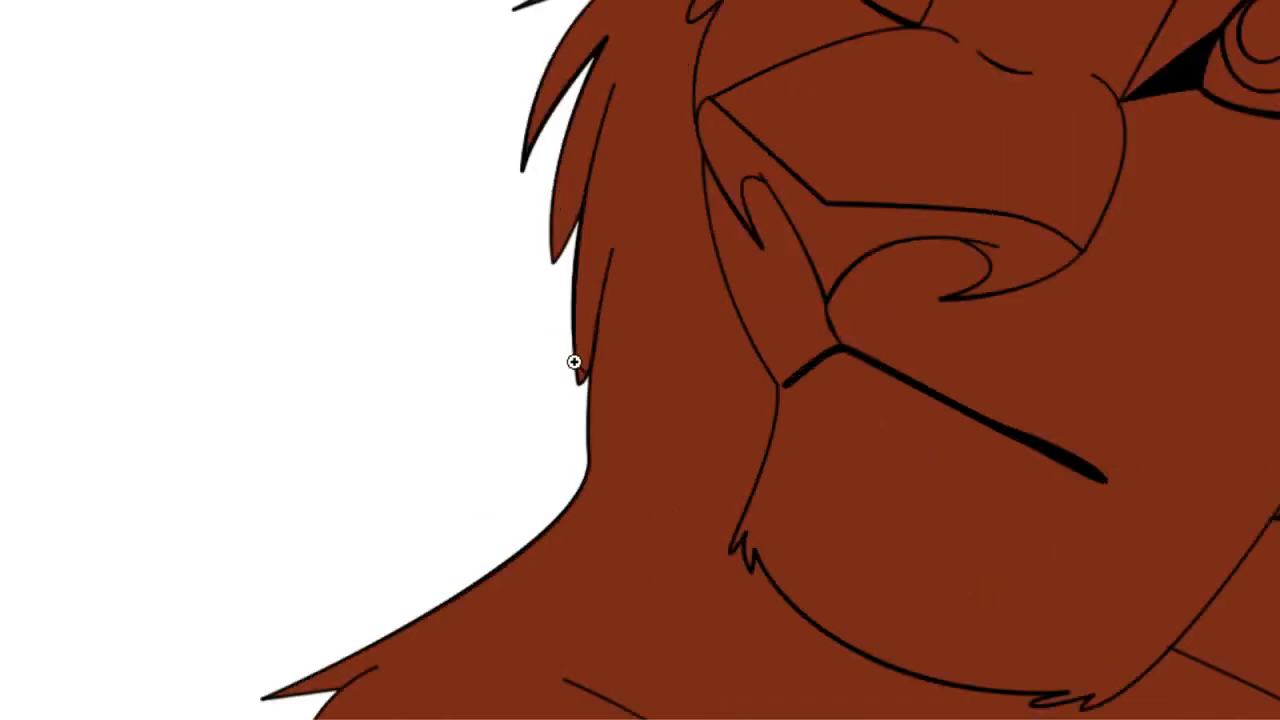
click(600, 331)
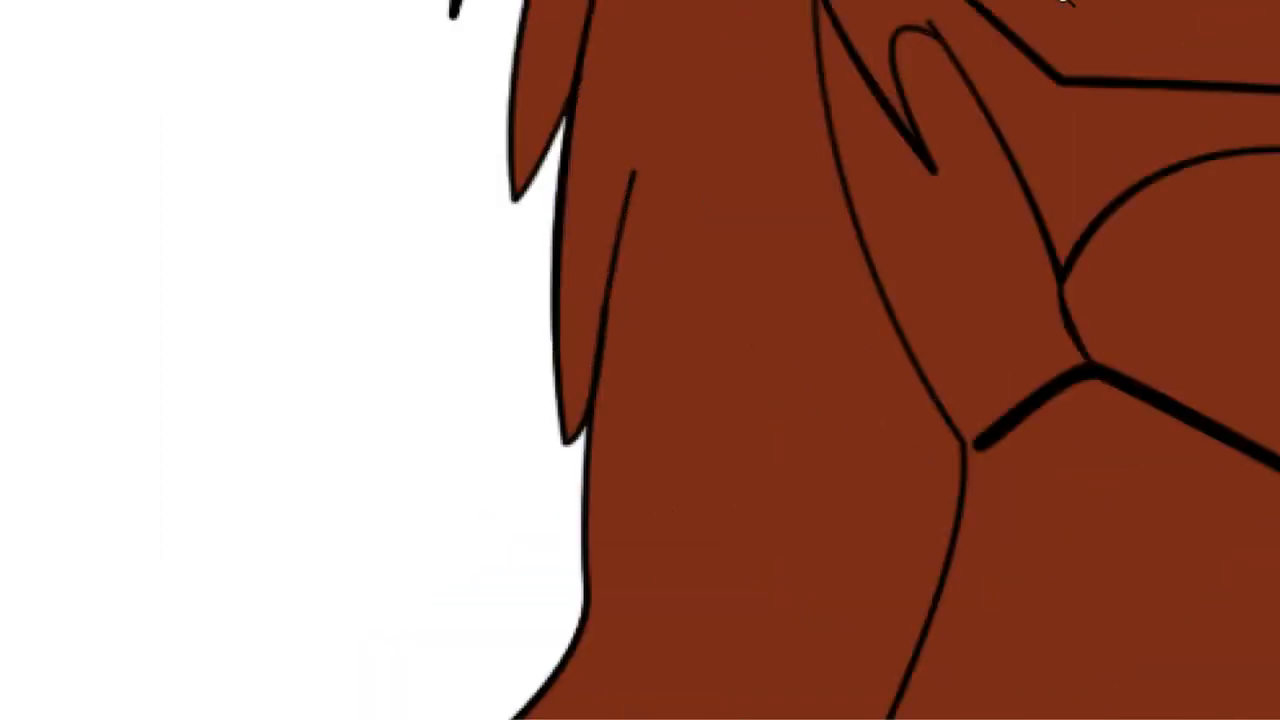